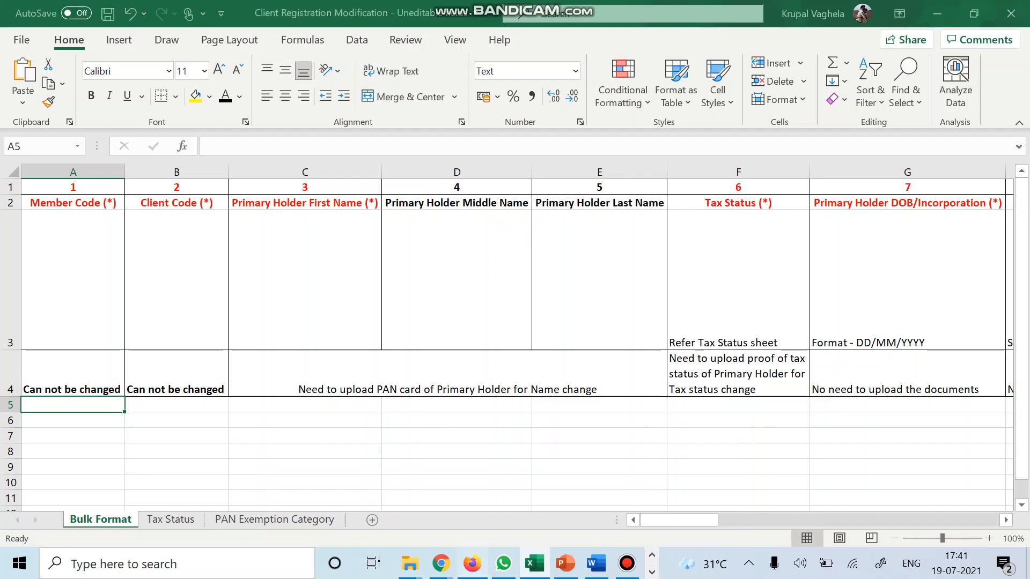
Enter the client's member code in A5 and client code in B5, matching the web client record.
left_click(472, 563)
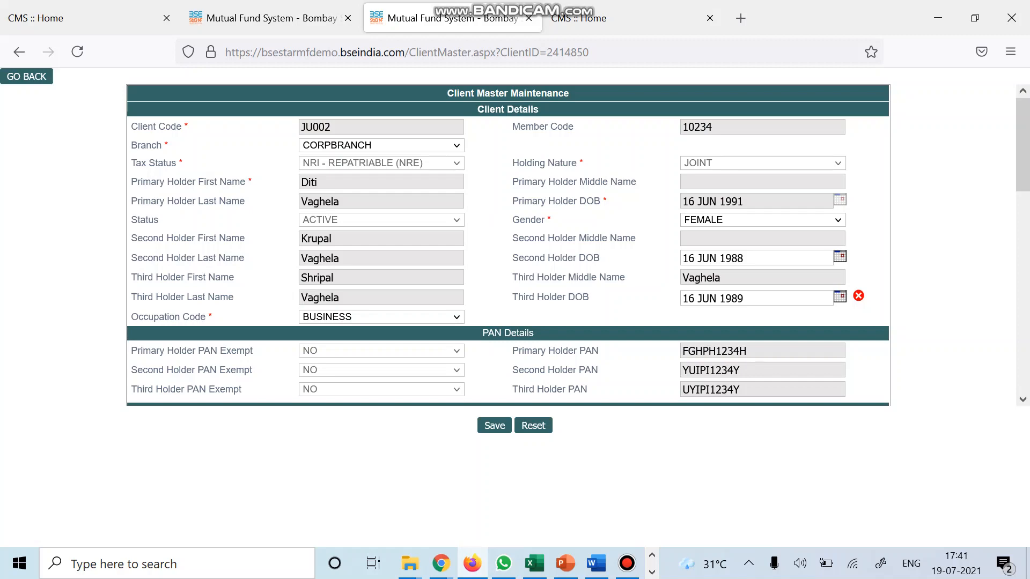
key("alt+Tab")
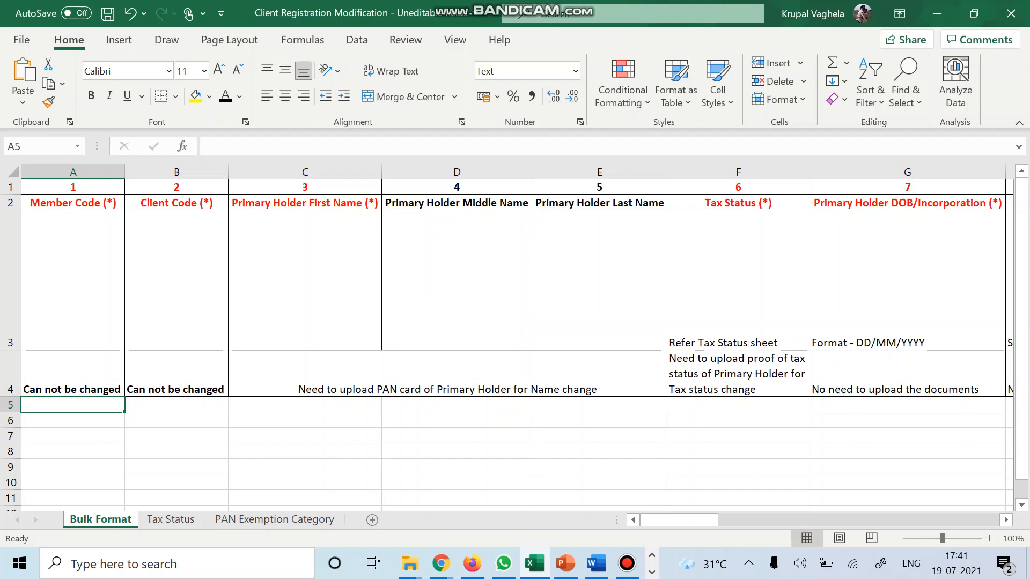
type("10234")
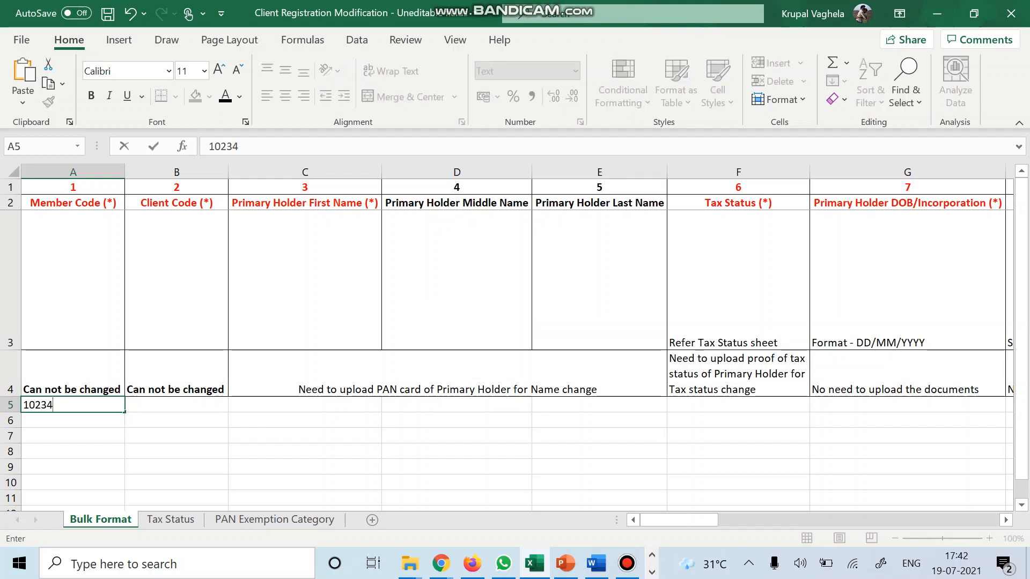
key("Tab")
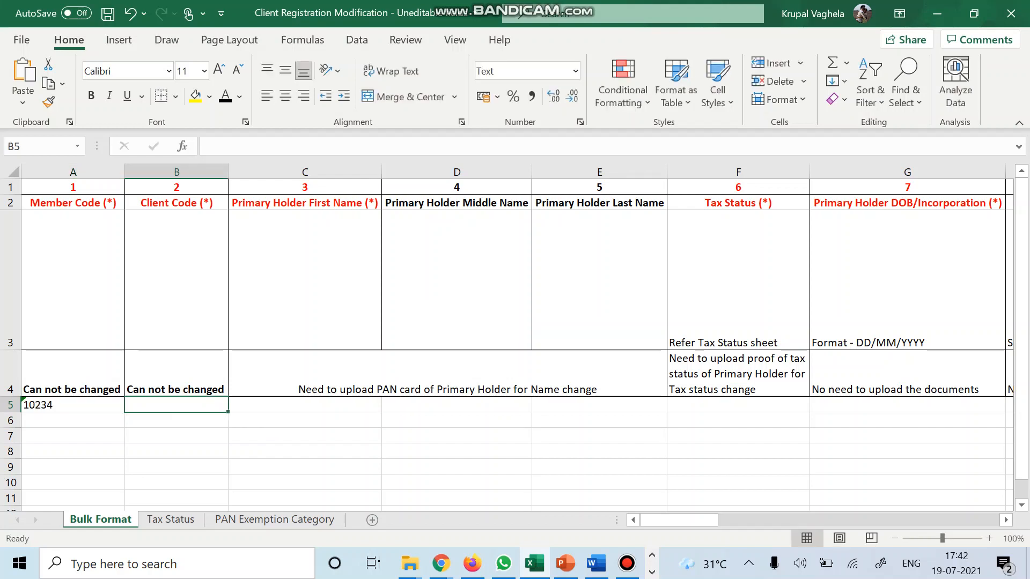
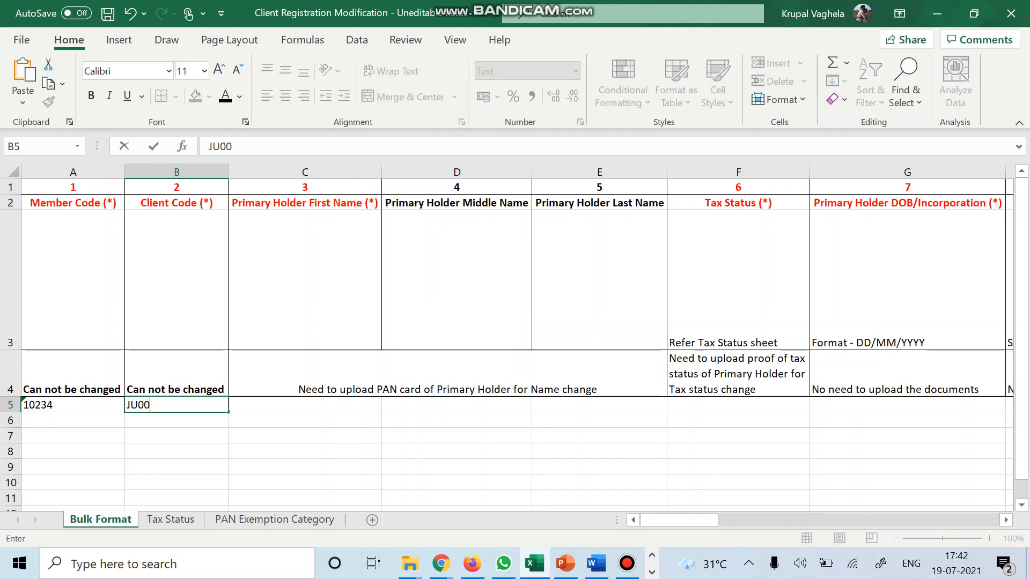
key("Tab")
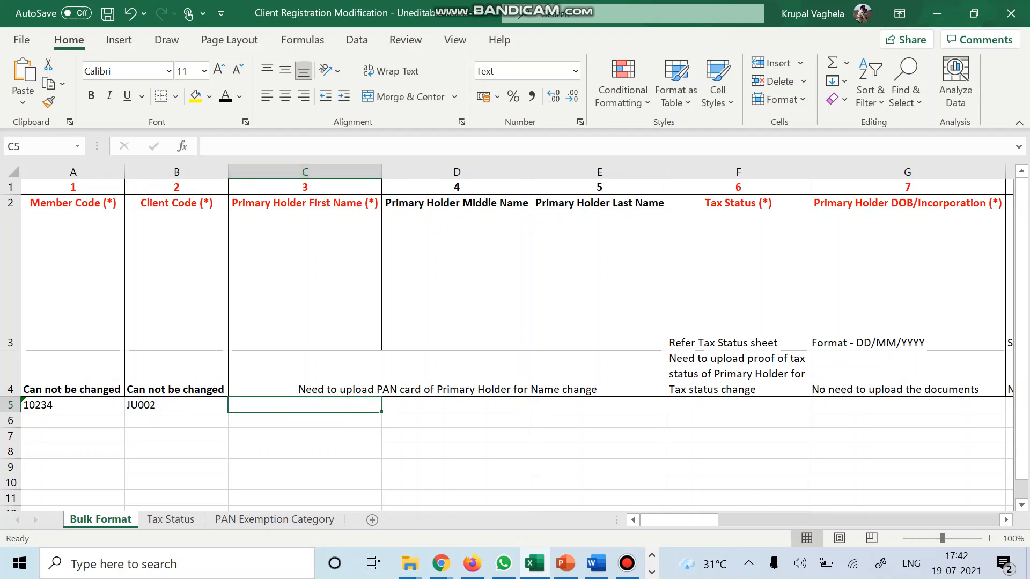
Copy the primary holder's first name from the web record into C5, leaving middle and last name blank.
left_click(472, 564)
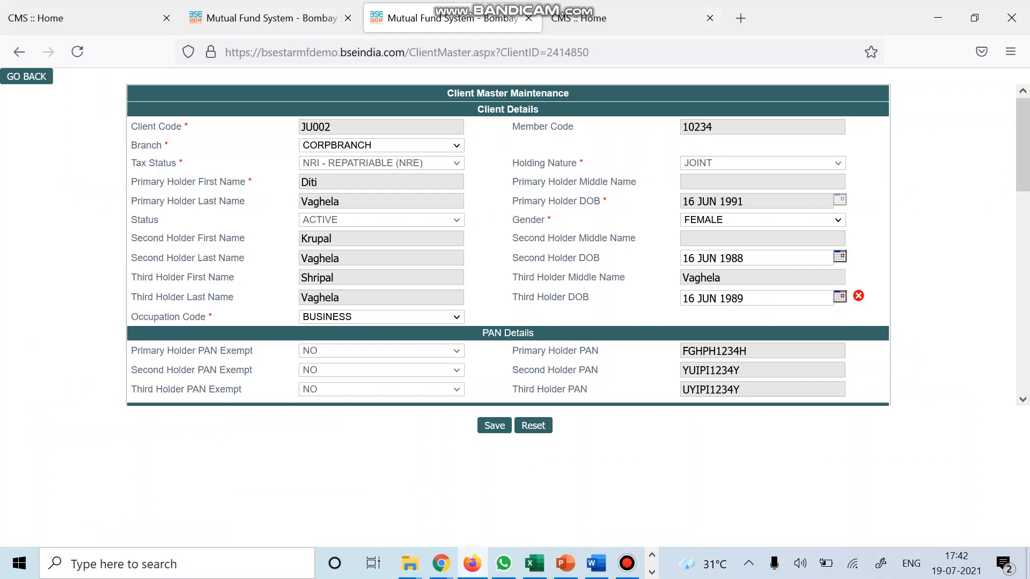
double_click(310, 182)
key("ctrl+c")
key("alt+Tab")
key("ctrl+v")
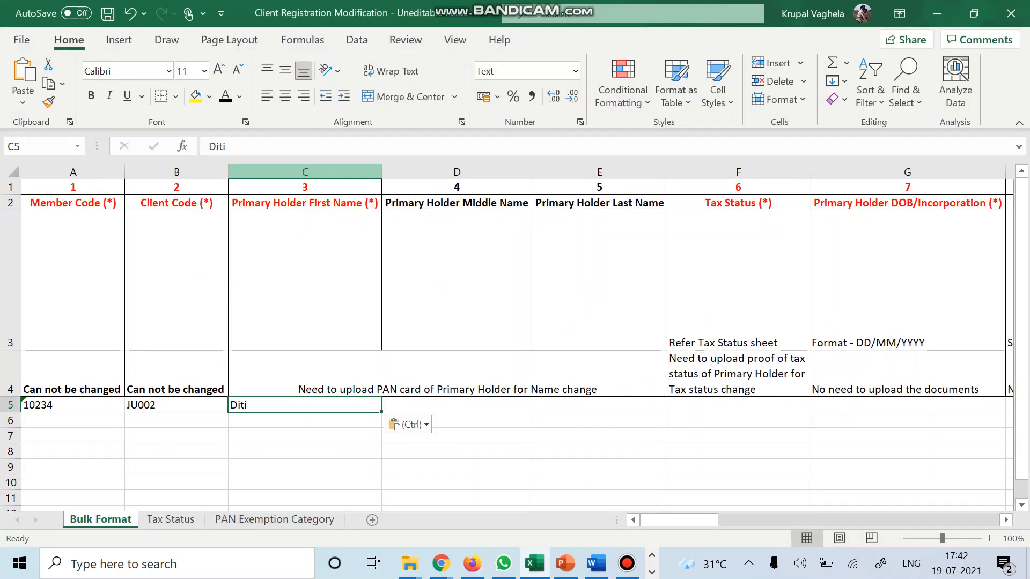
key("Right")
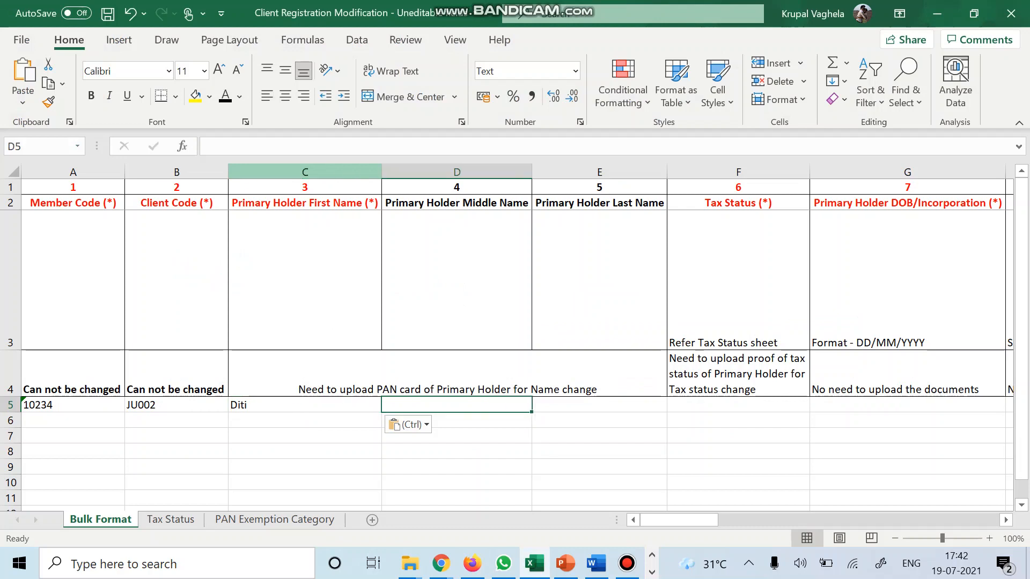
key("Right")
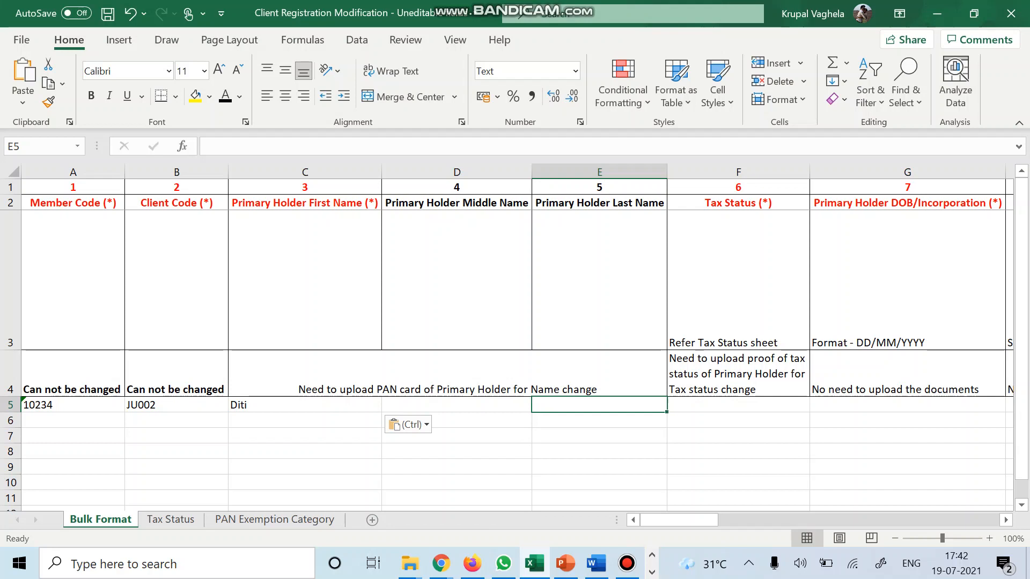
Review the name-change and tax status notes, check the client's tax status online, and select F5.
left_click(447, 374)
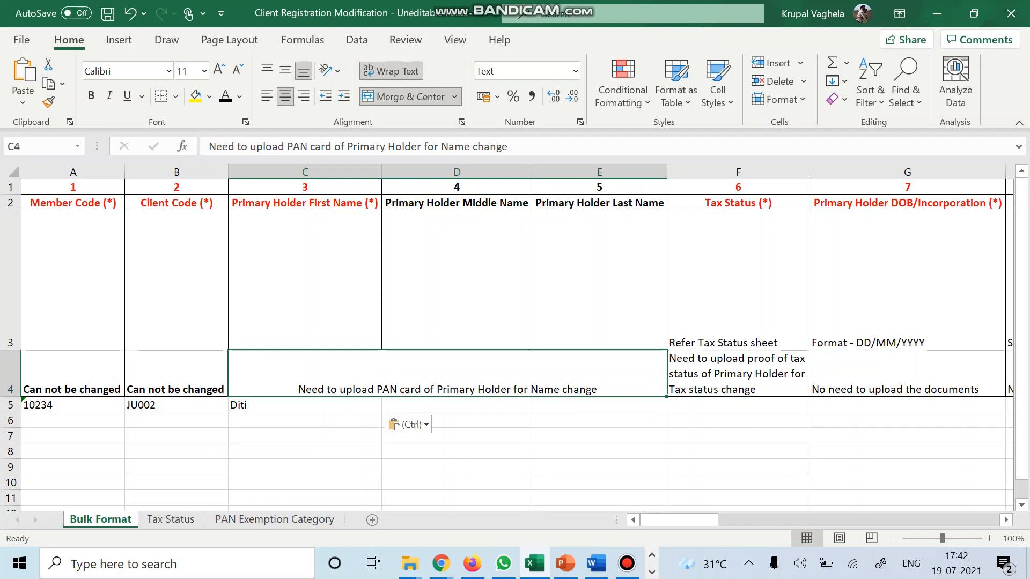
left_click(738, 374)
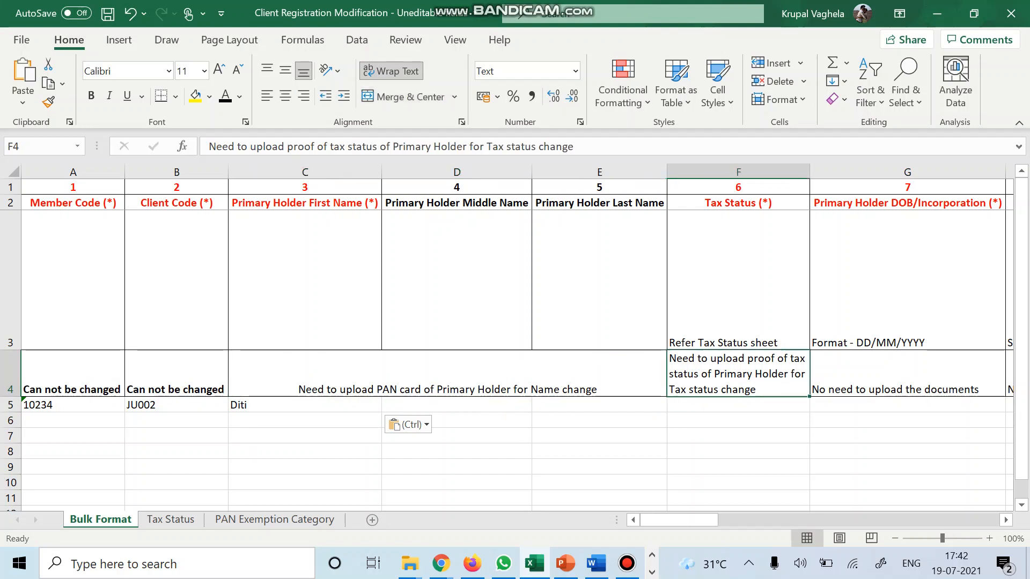
scroll(517, 338, "right", 1)
left_click(634, 280)
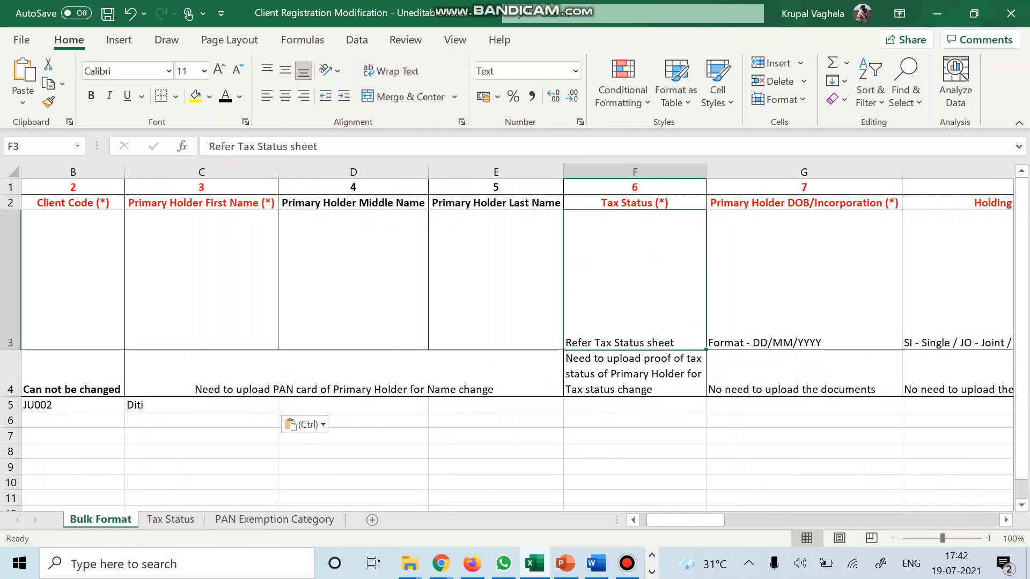
left_click(472, 563)
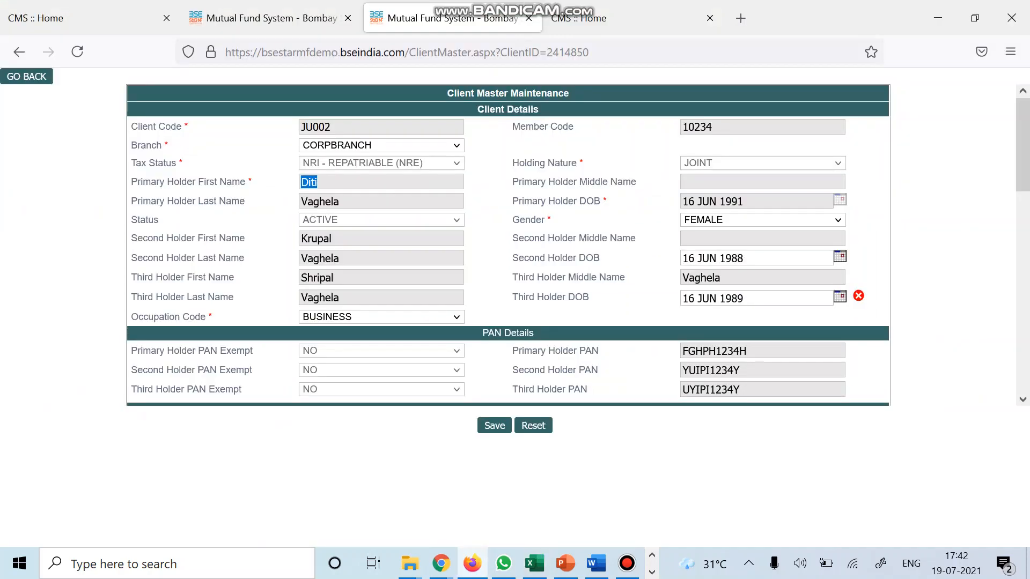
key("alt+Tab")
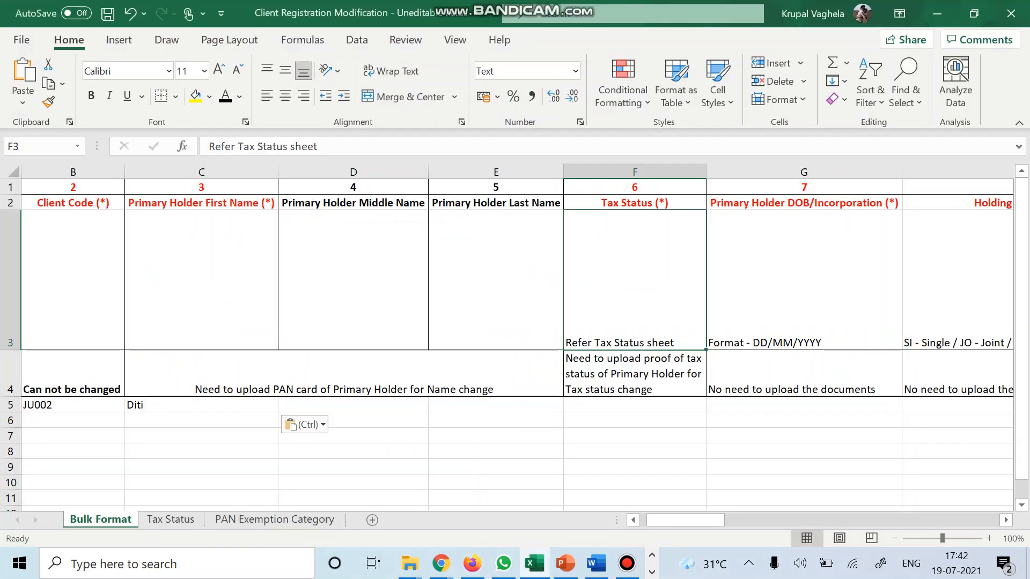
left_click(635, 405)
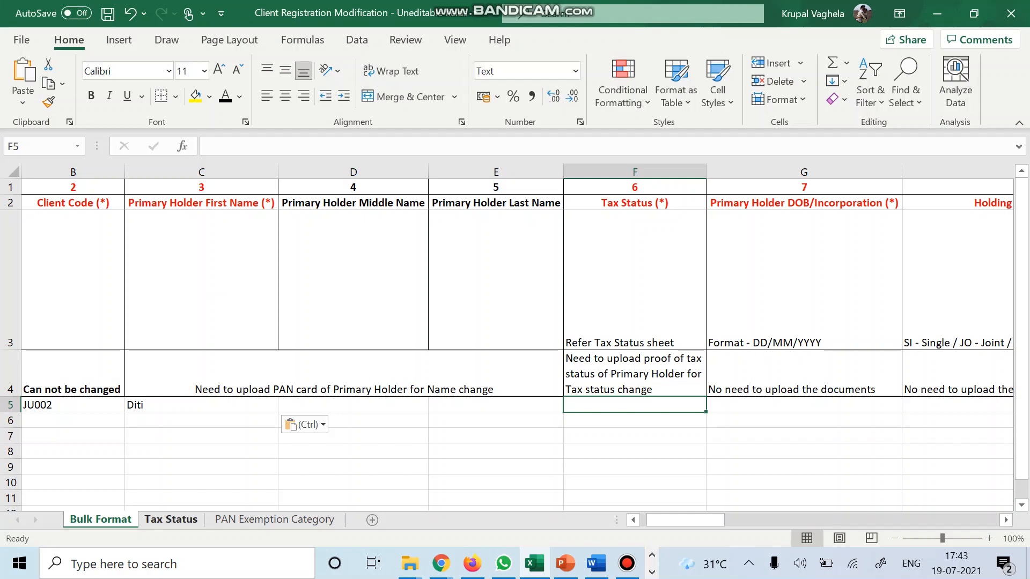
Browse the Tax Status sheet's code list to locate the NRE entry.
left_click(170, 520)
left_click(153, 342)
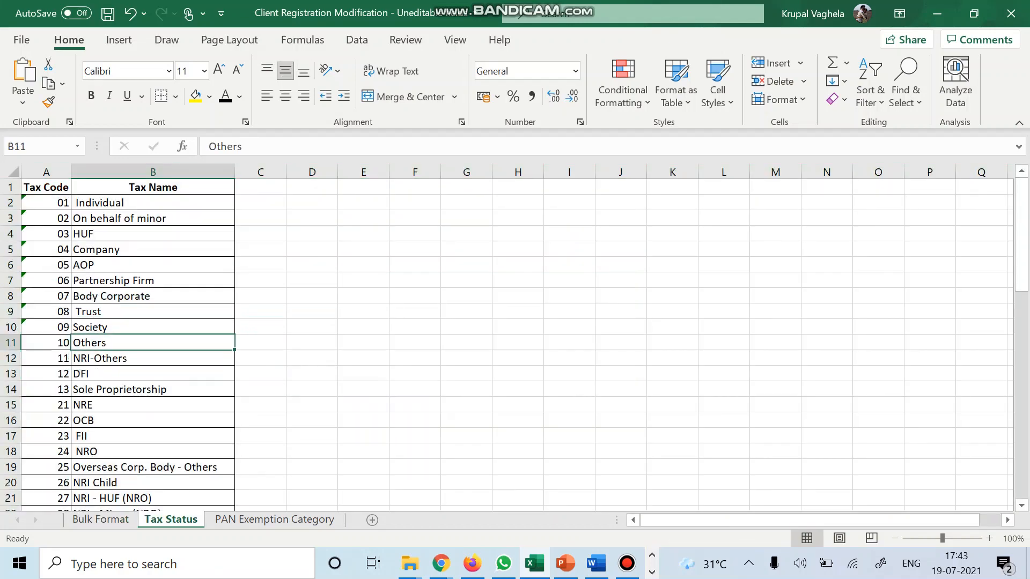
scroll(507, 346, "down", 1)
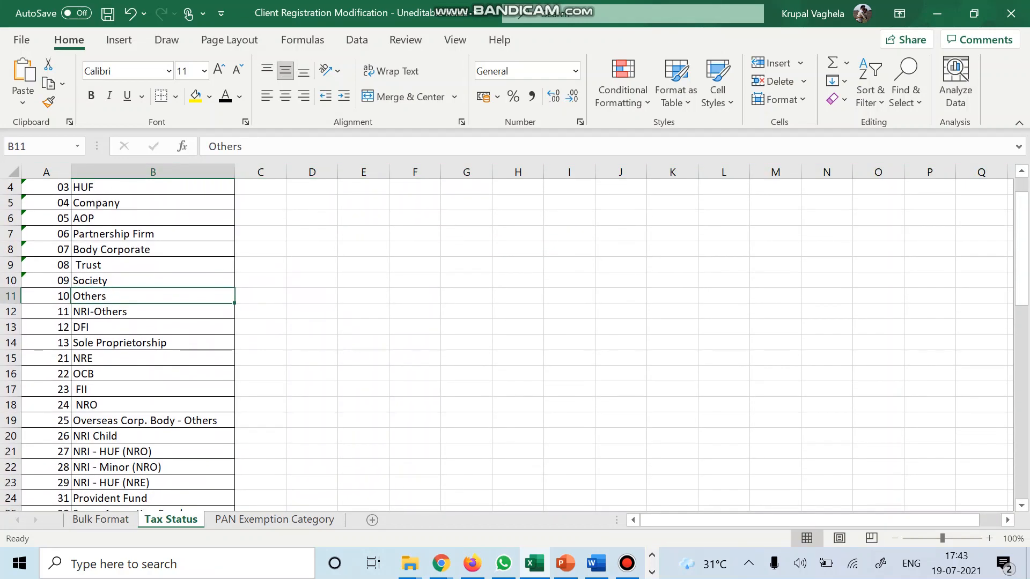
scroll(507, 346, "up", 1)
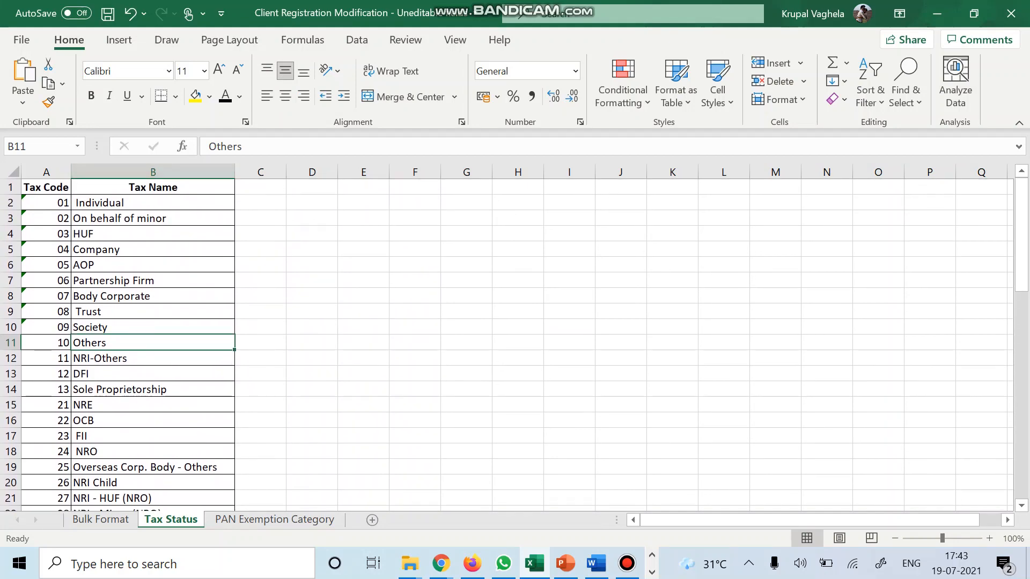
scroll(507, 346, "down", 2)
scroll(507, 346, "down", 2)
scroll(507, 346, "up", 4)
Enter NRE tax status code 21 in F5 of the Bulk Format sheet.
key("Down")
key("Down")
key("Down")
key("Down")
key("Left")
key("ctrl+c")
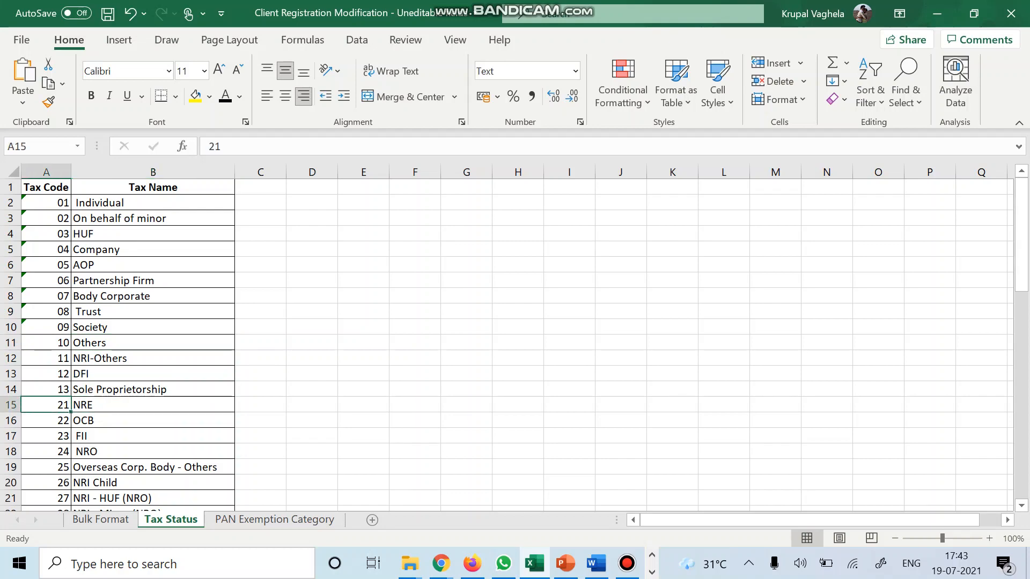
key("ctrl+Page_Up")
key("ctrl+v")
type("21")
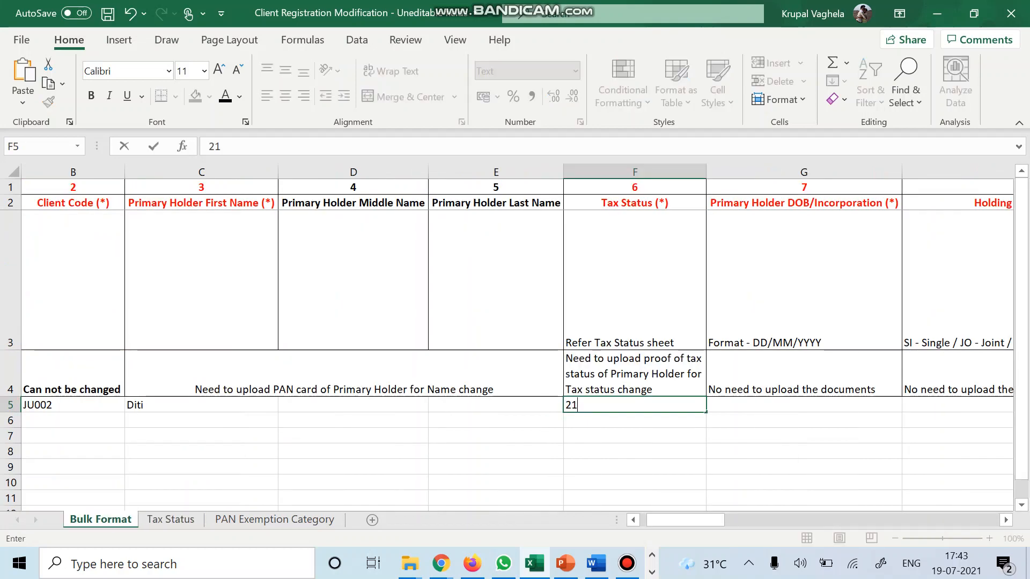
key("Tab")
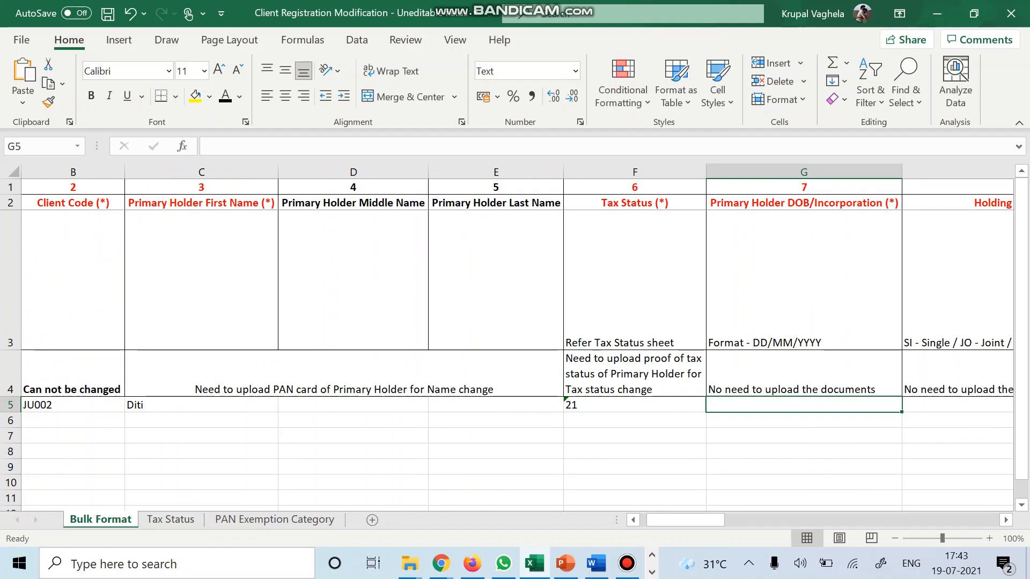
scroll(517, 337, "right", 2)
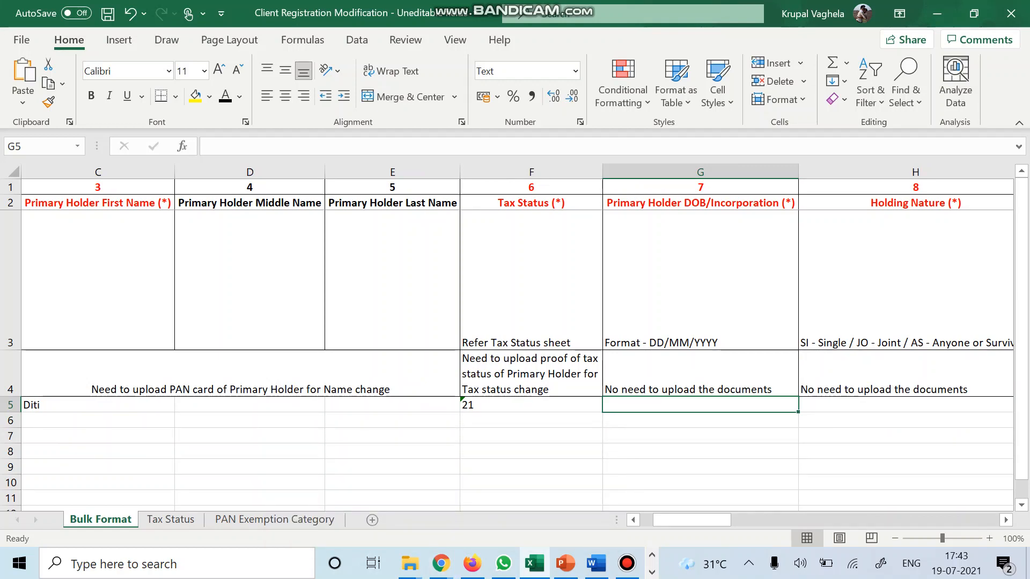
left_click(531, 374)
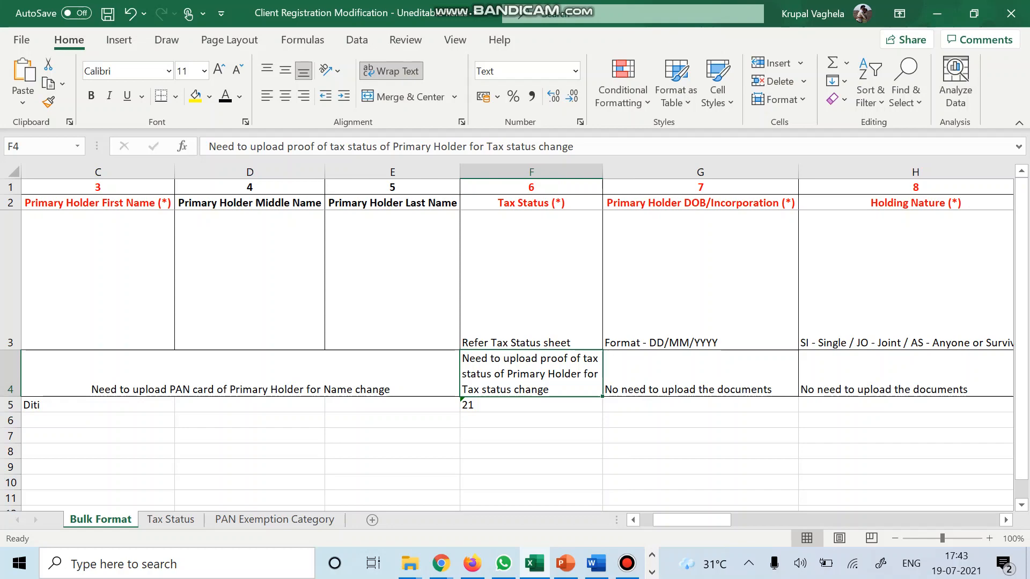
left_click(701, 374)
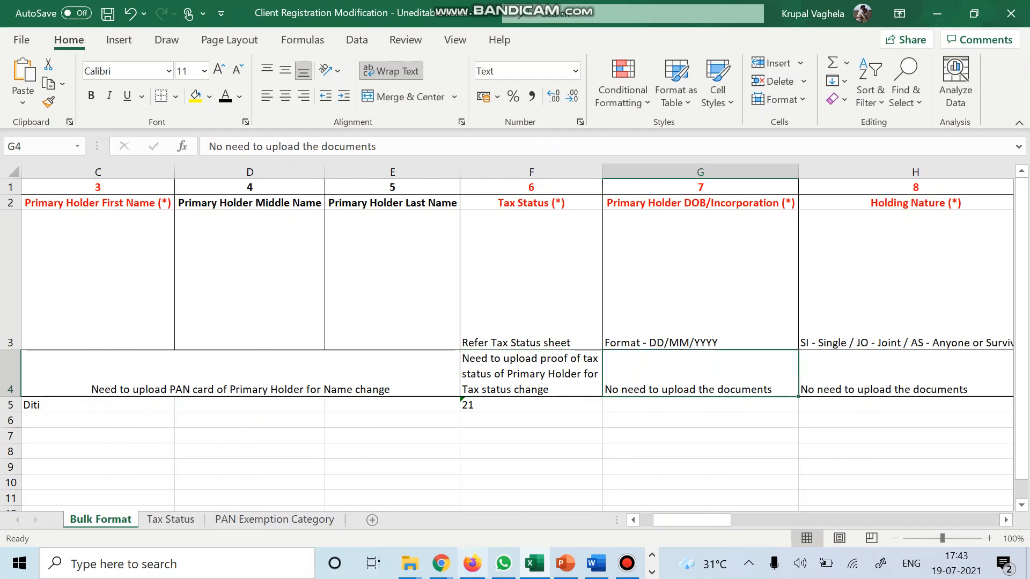
left_click(472, 564)
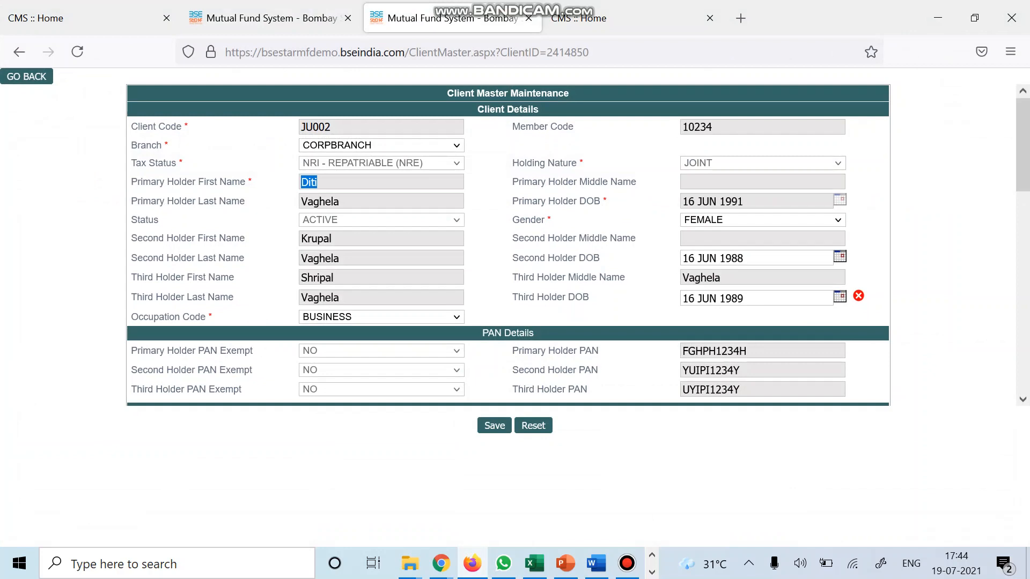
key("alt+Tab")
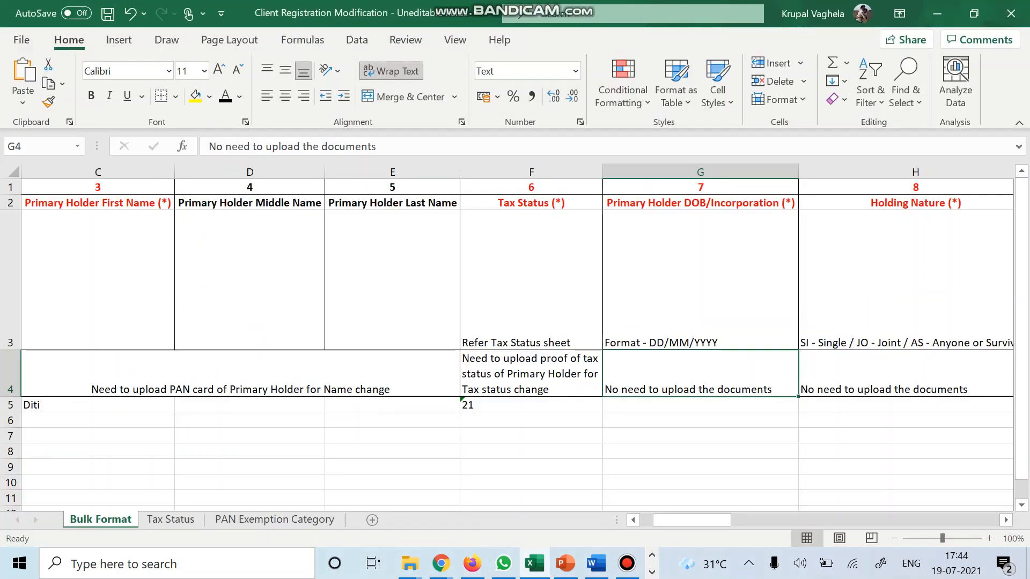
left_click(701, 405)
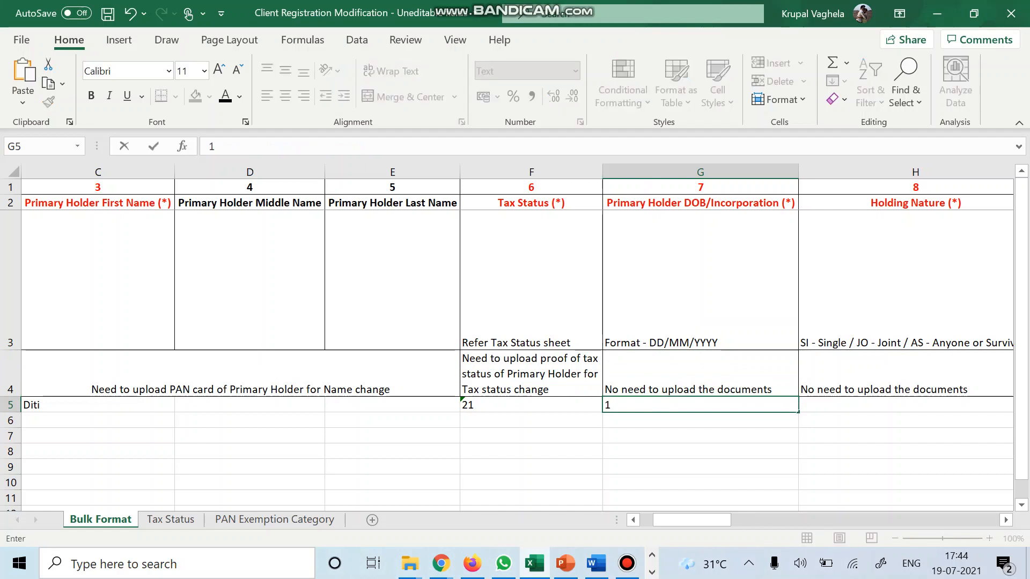
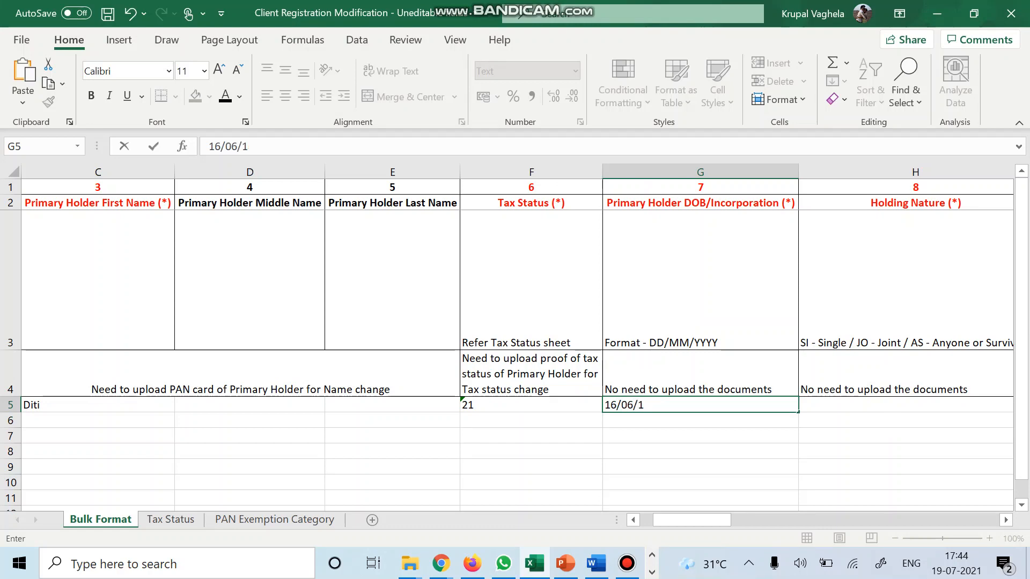
left_click(700, 373)
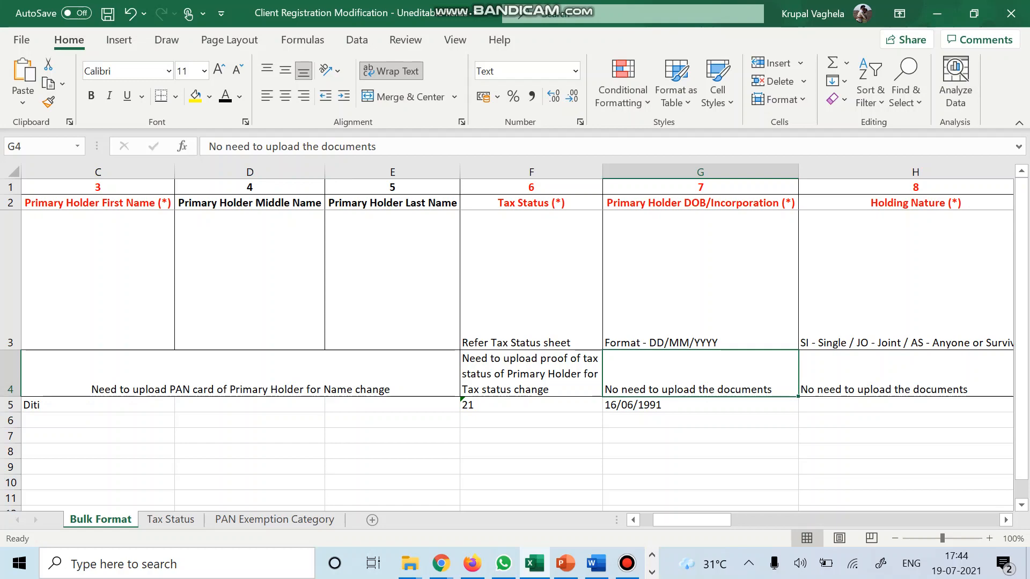
left_click(906, 374)
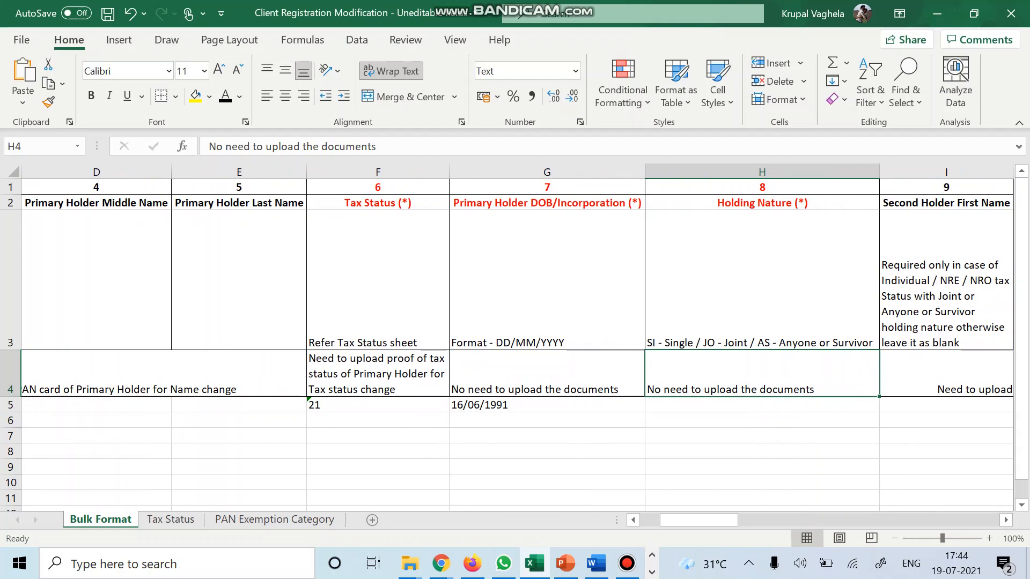
Enter holding nature code AS (Anyone or Survivor) in H5 after checking the client form.
left_click(762, 404)
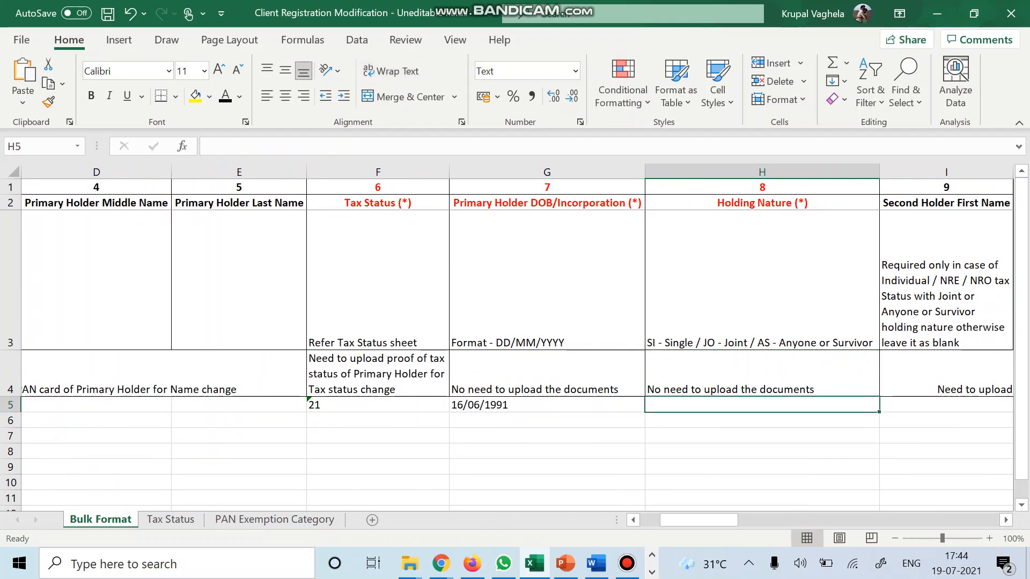
left_click(472, 564)
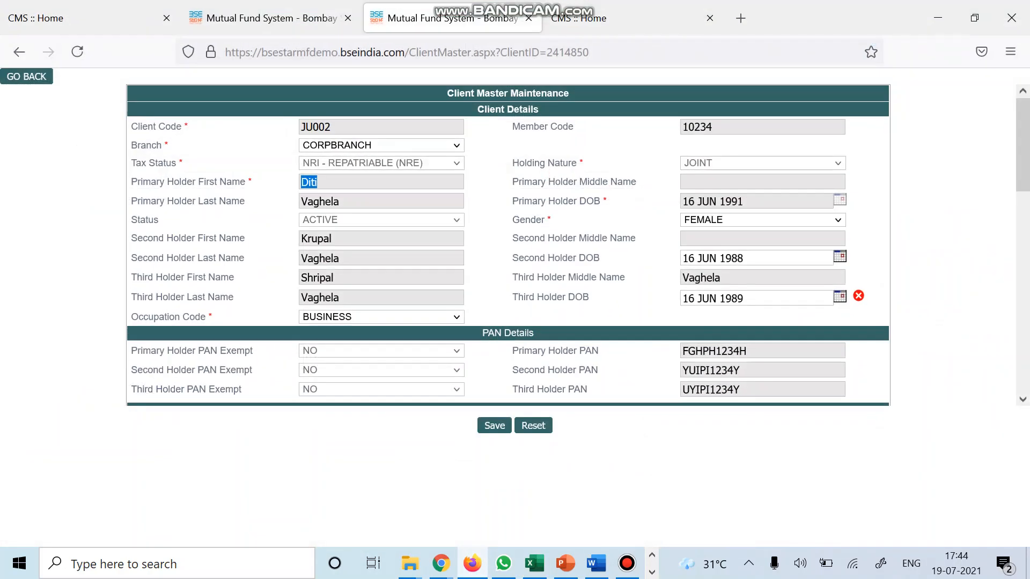
left_click(534, 563)
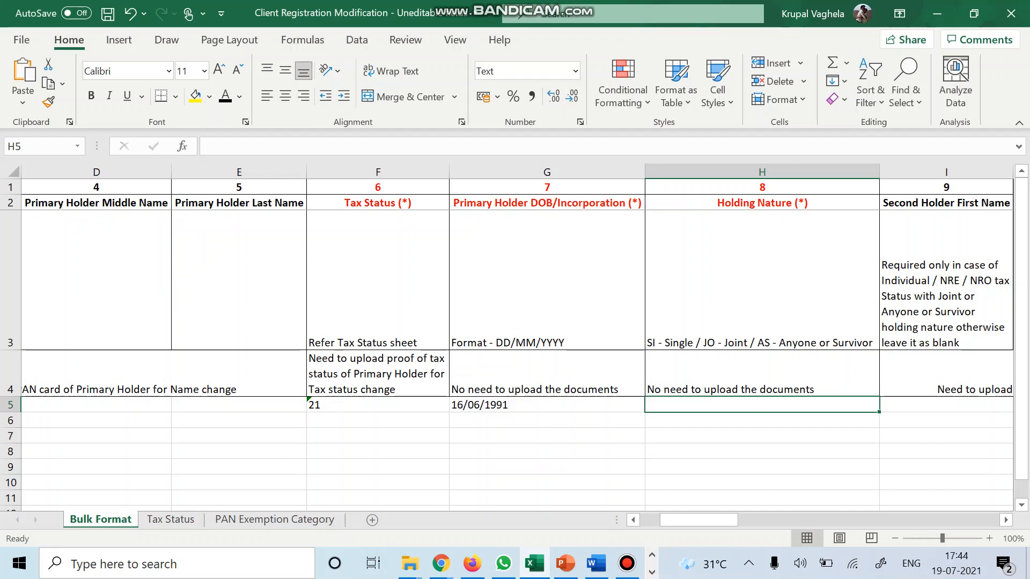
left_click(762, 300)
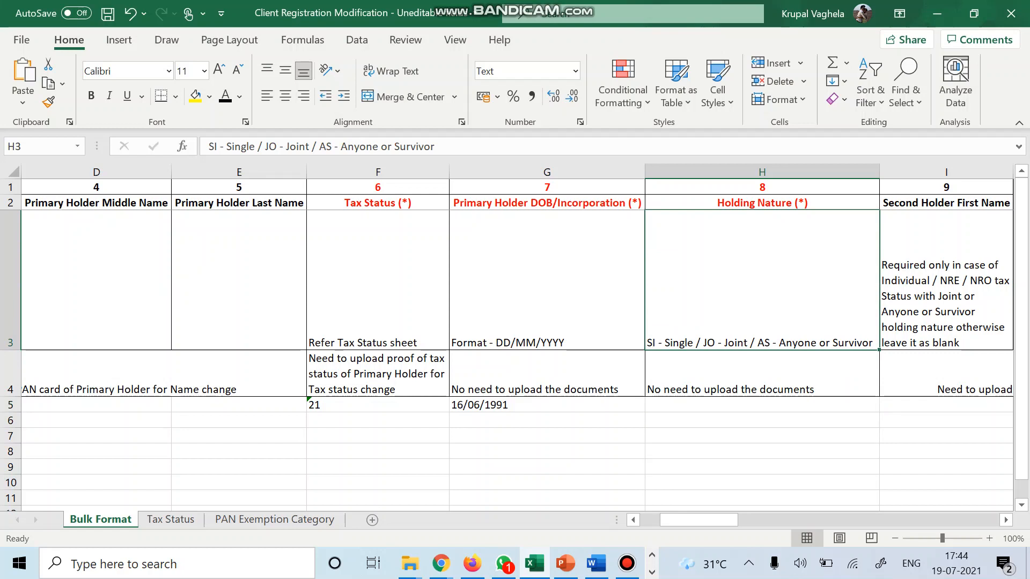
left_click(762, 405)
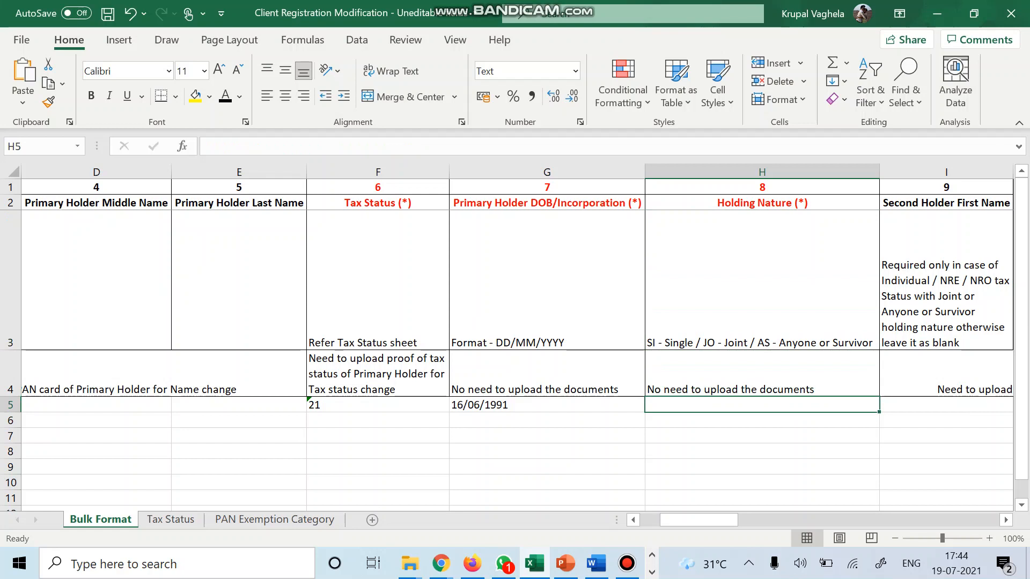
type("AS")
key("Tab")
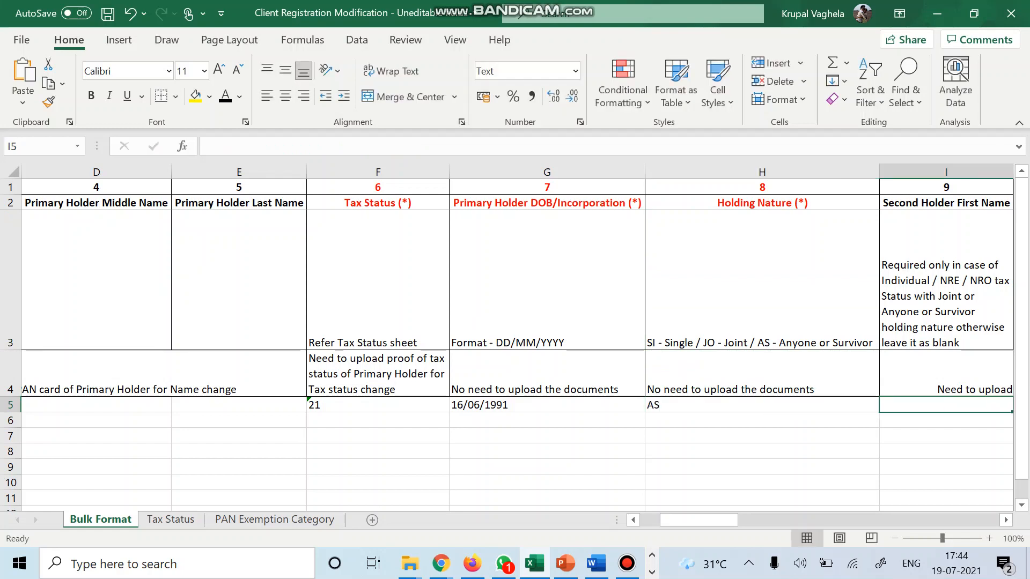
scroll(517, 337, "right", 2)
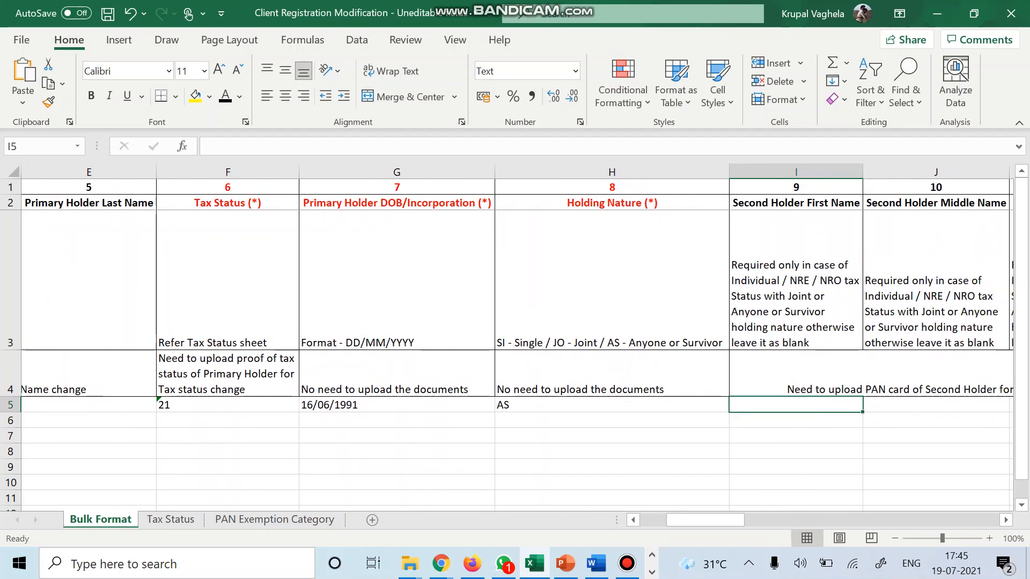
Paste the second holder's first name from the client master form into I5.
left_click(612, 374)
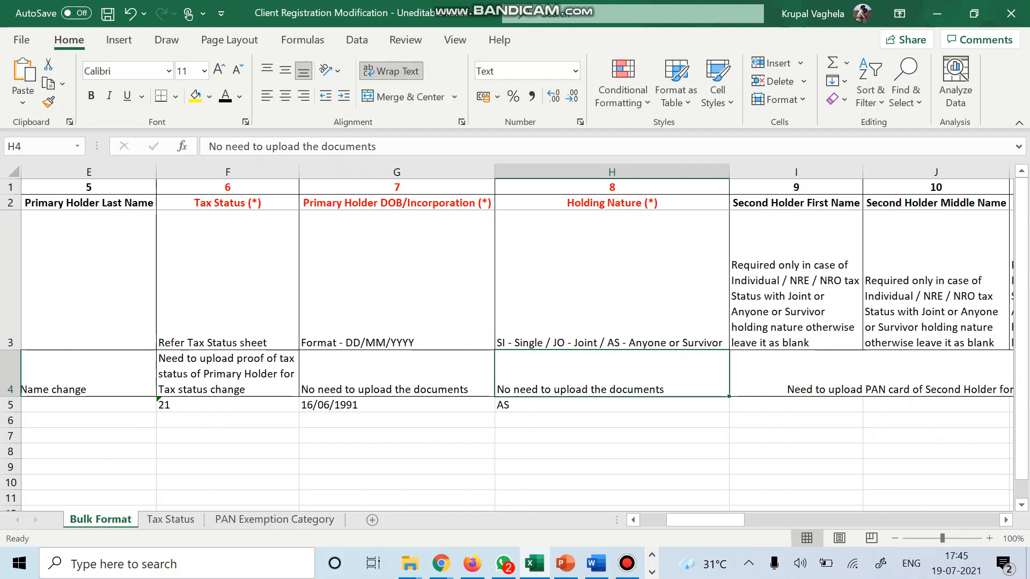
scroll(515, 338, "right", 3)
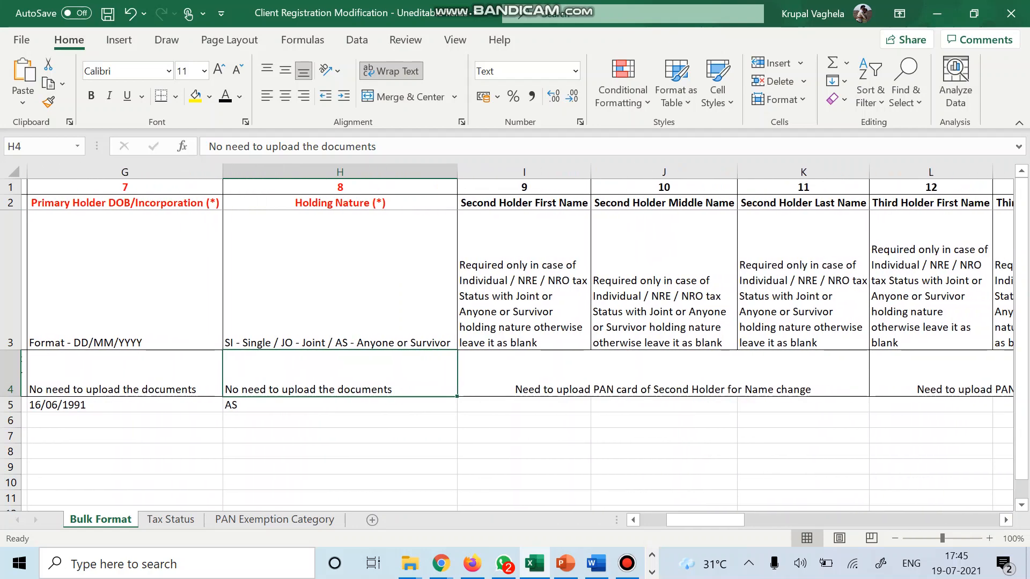
left_click(518, 405)
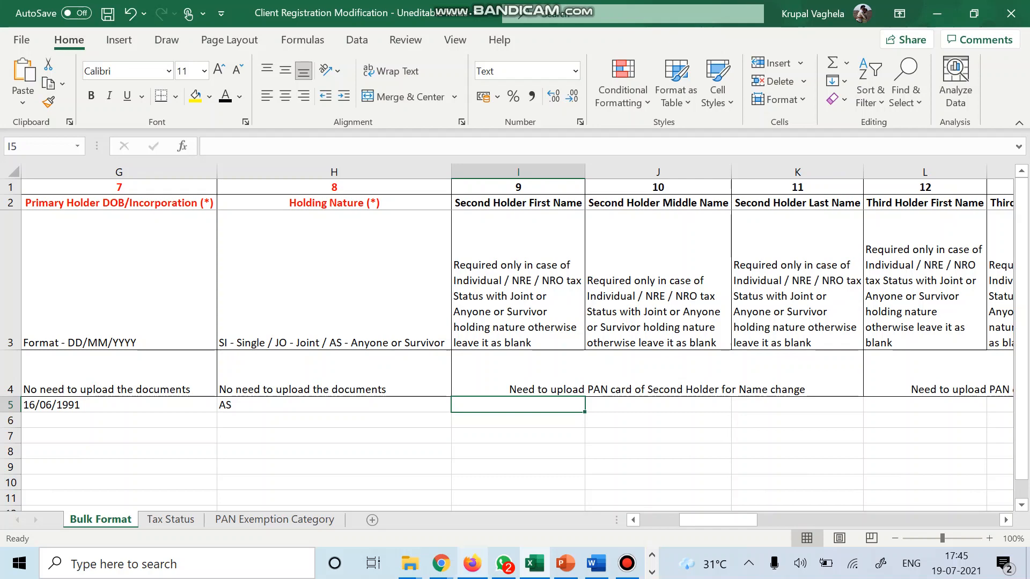
left_click(472, 563)
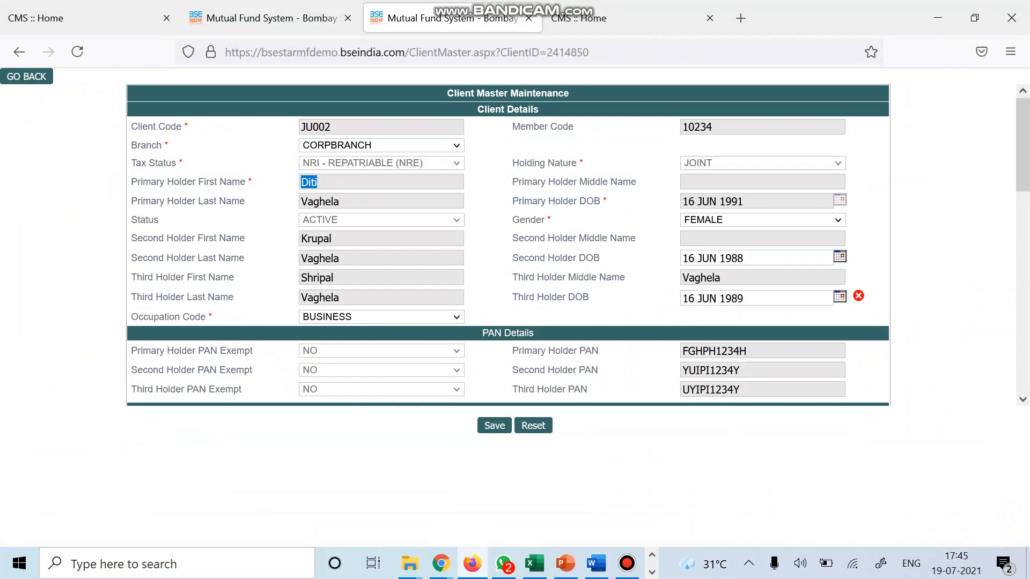
double_click(315, 239)
key("ctrl+c")
key("alt+Tab")
key("ctrl+v")
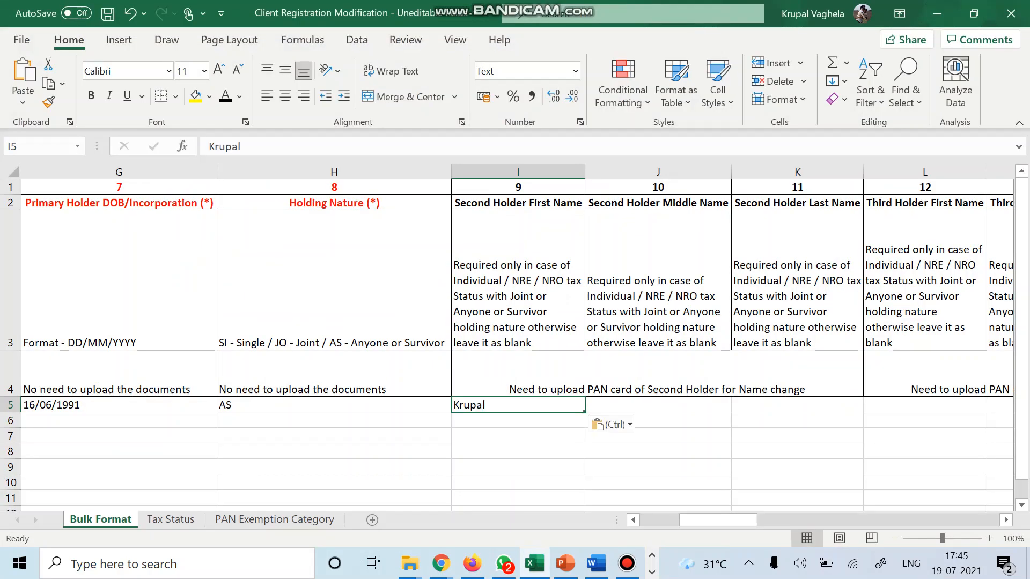
Review the second and third holder notes, select L5, and copy the third holder's first name.
left_click(658, 290)
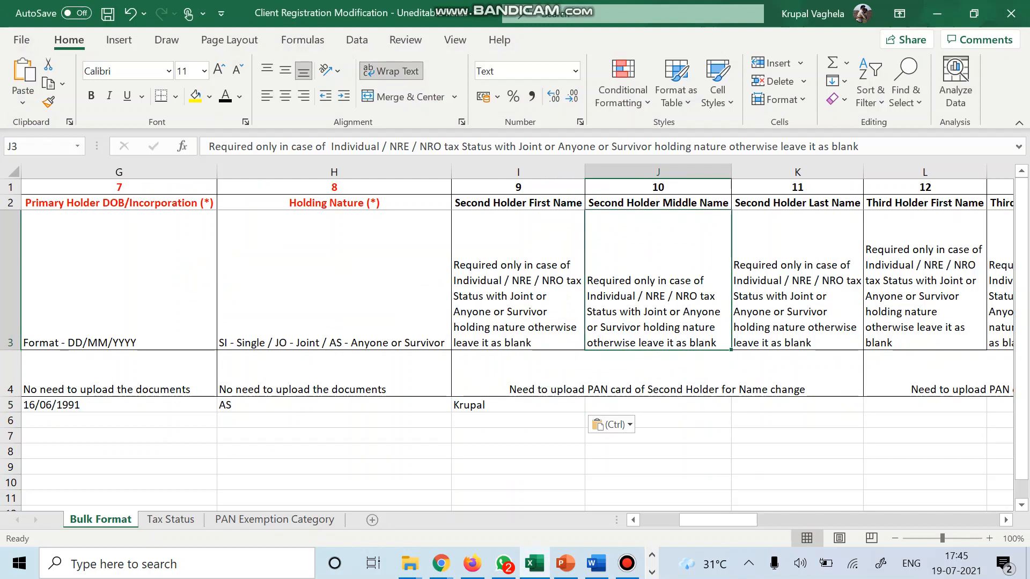
left_click(797, 405)
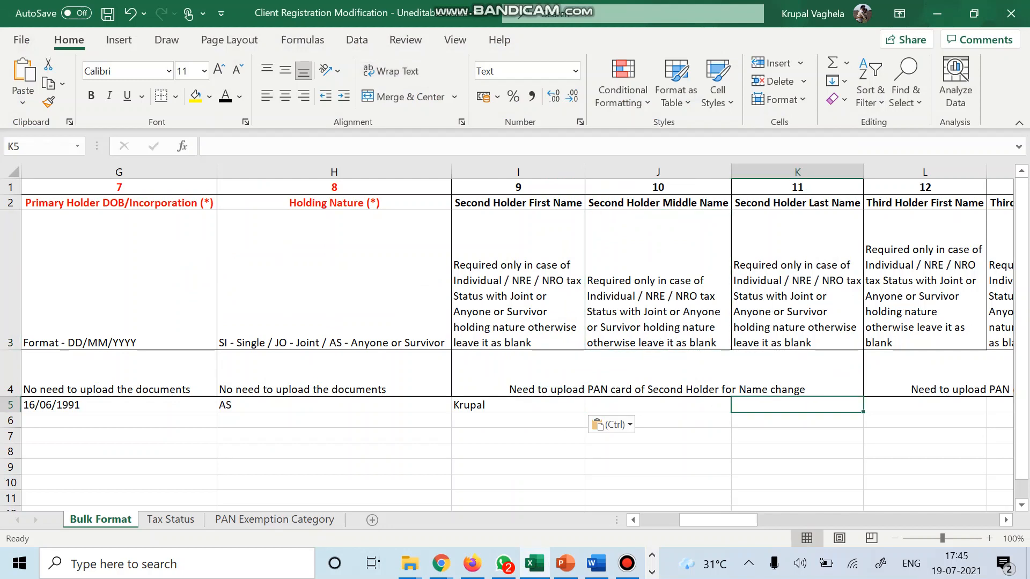
left_click(657, 374)
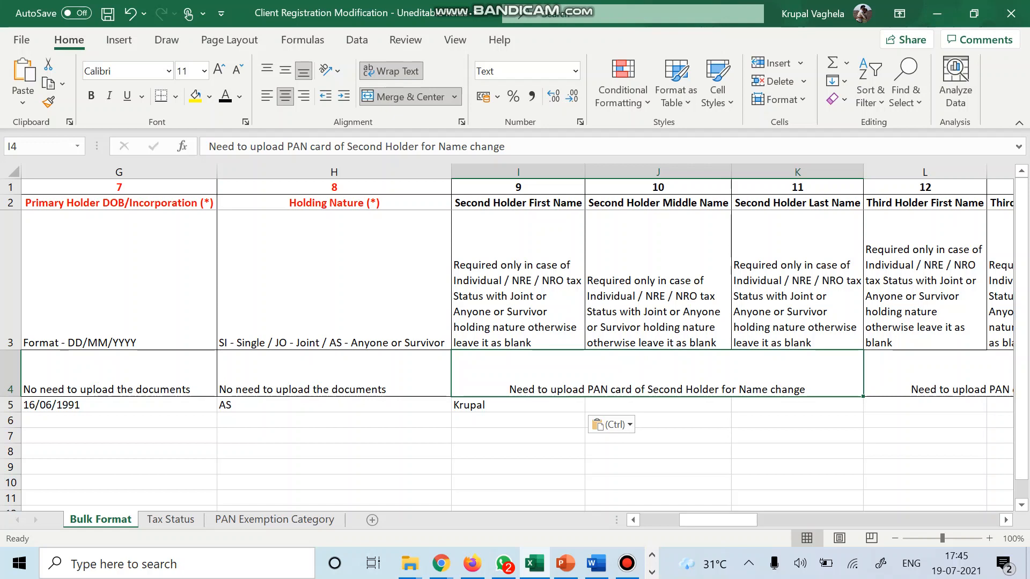
scroll(518, 344, "right", 3)
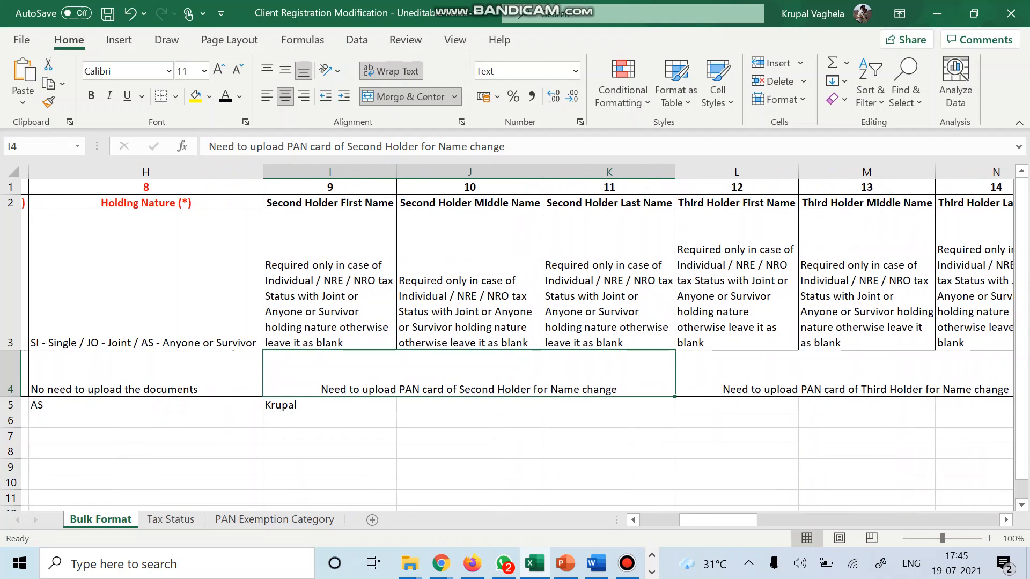
left_click(729, 281)
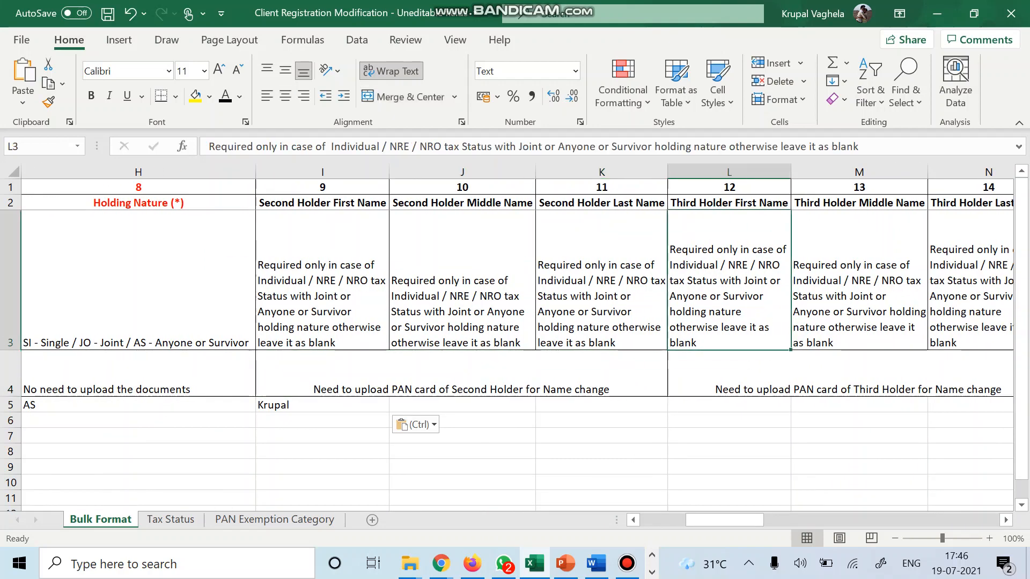
left_click(729, 405)
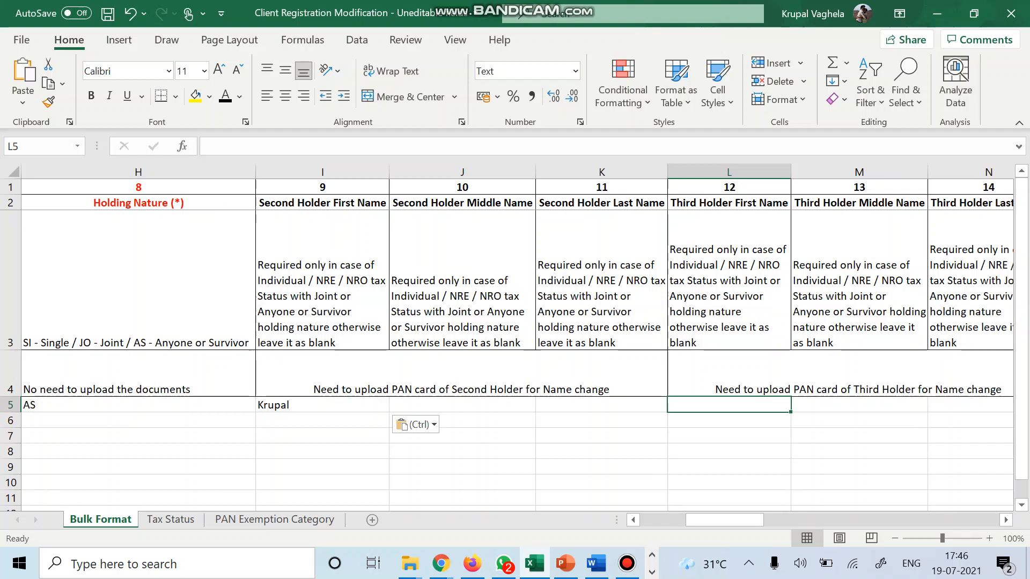
left_click(138, 405)
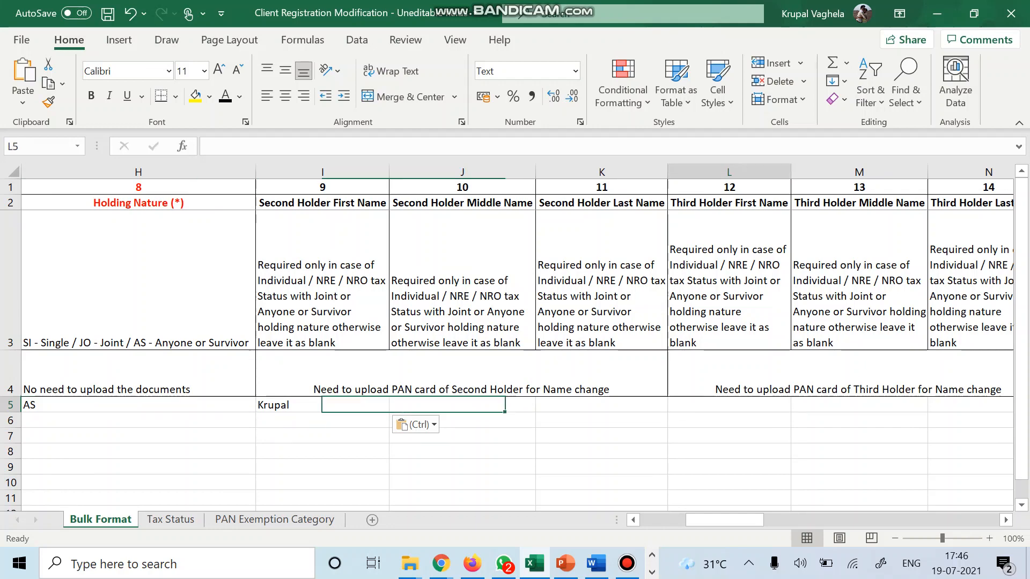
left_click(472, 563)
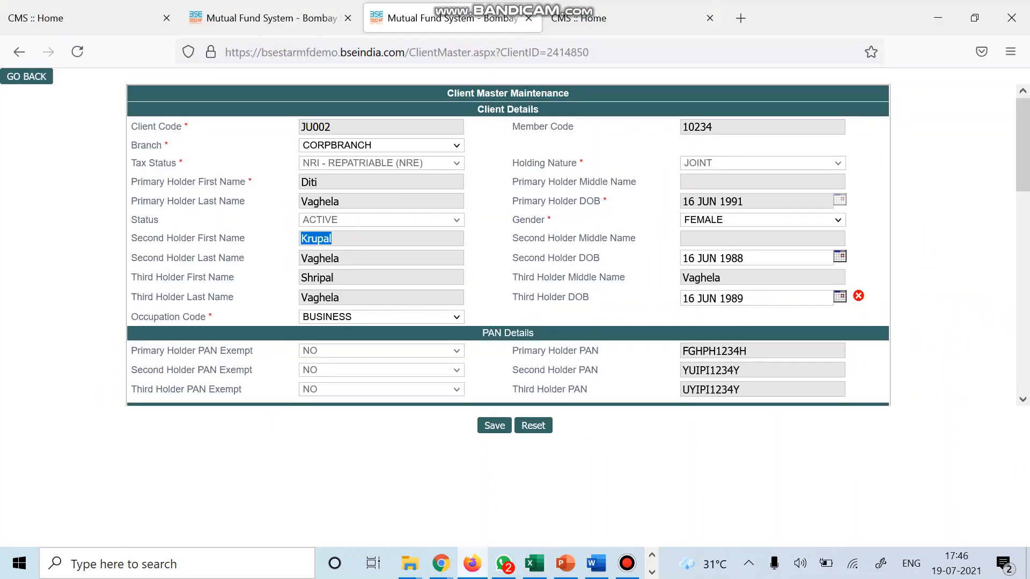
double_click(317, 278)
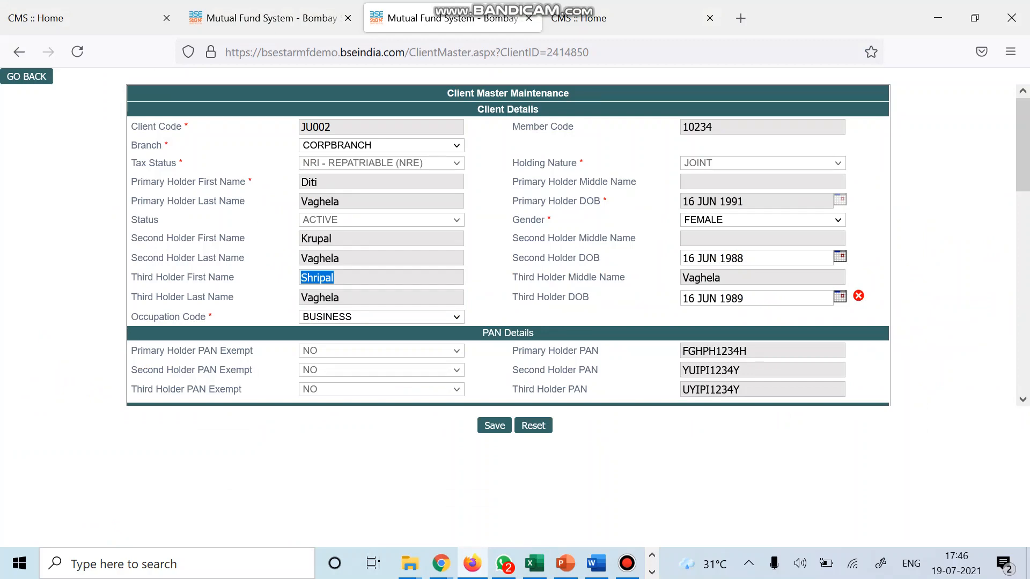
key("ctrl+c")
key("alt+Tab")
Paste the third holder's first name into L5 and review the third holder notes.
key("ctrl+v")
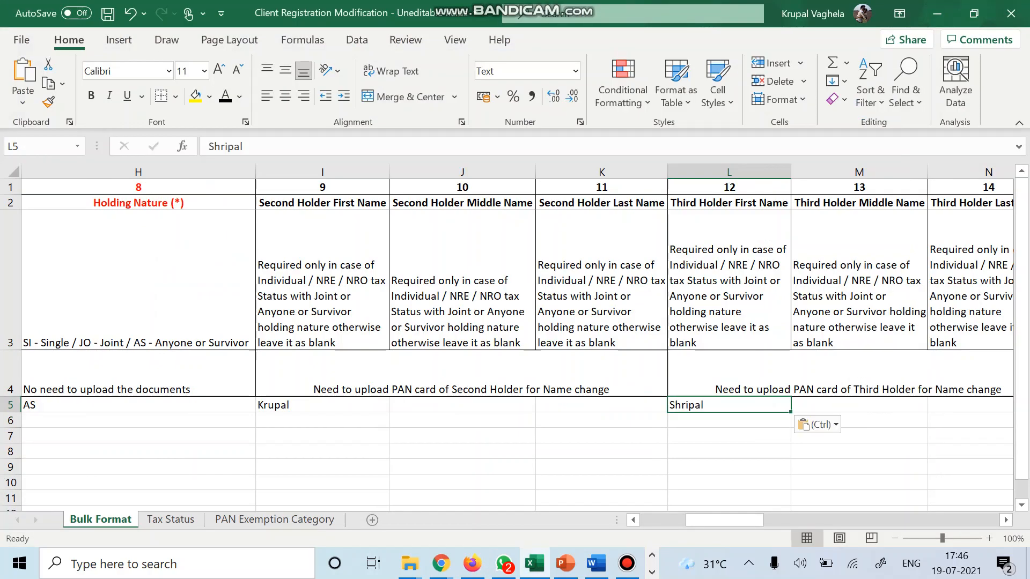
left_click(859, 241)
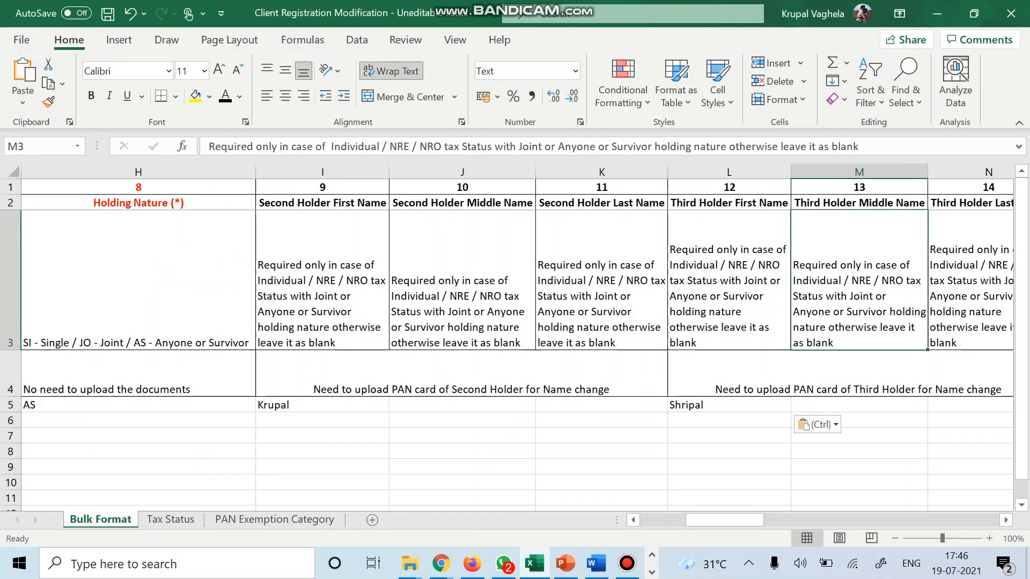
left_click(971, 241)
scroll(517, 338, "right", 3)
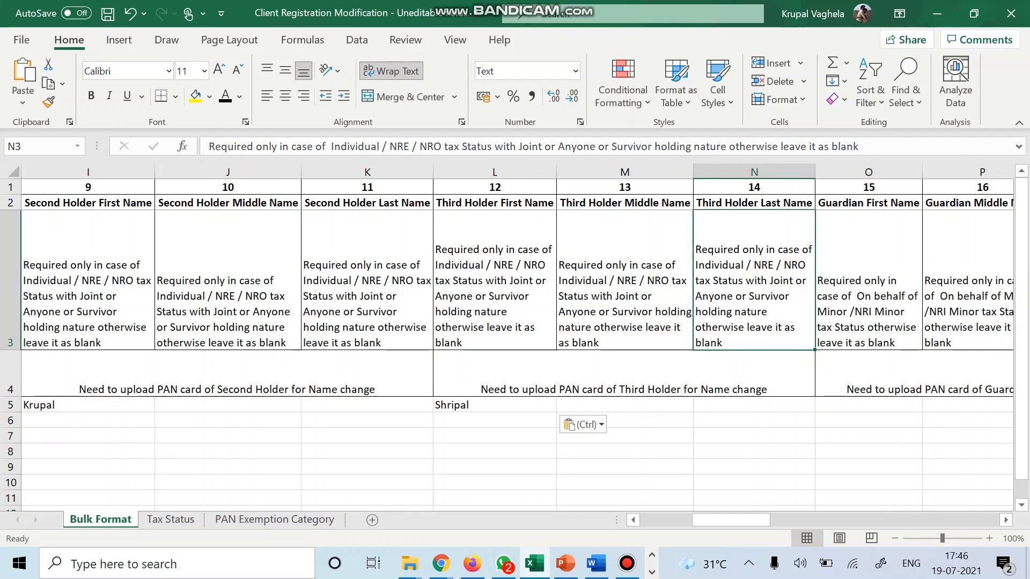
left_click(624, 374)
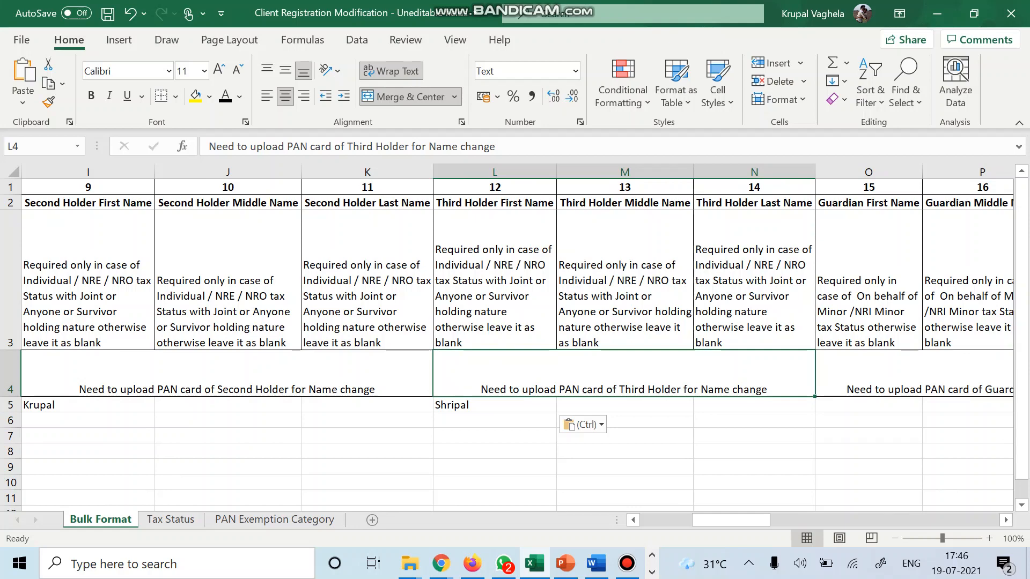
Review the guardian and Primary Holder PAN Exempt instructions across the sheet.
scroll(517, 336, "right", 2)
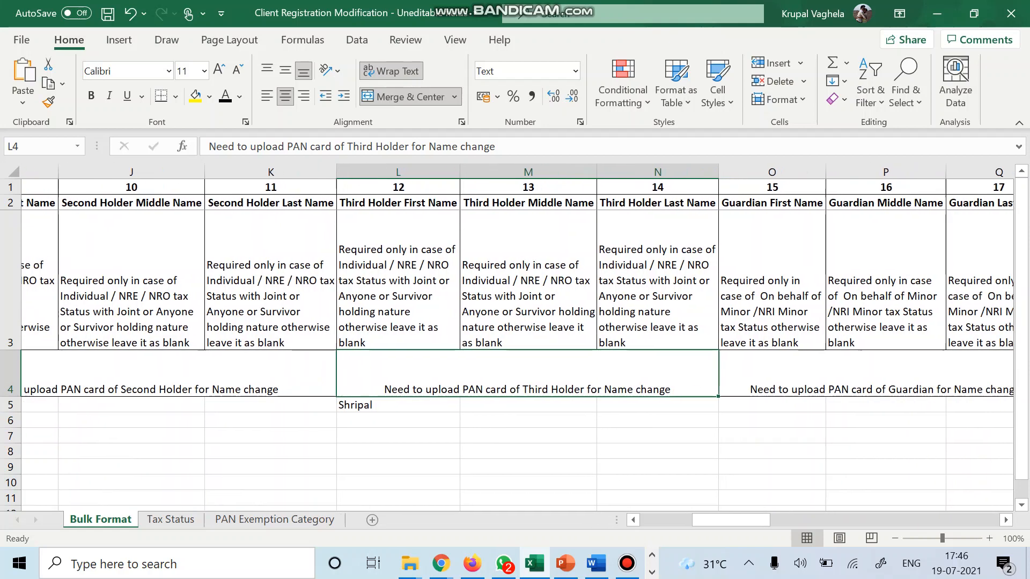
left_click(734, 280)
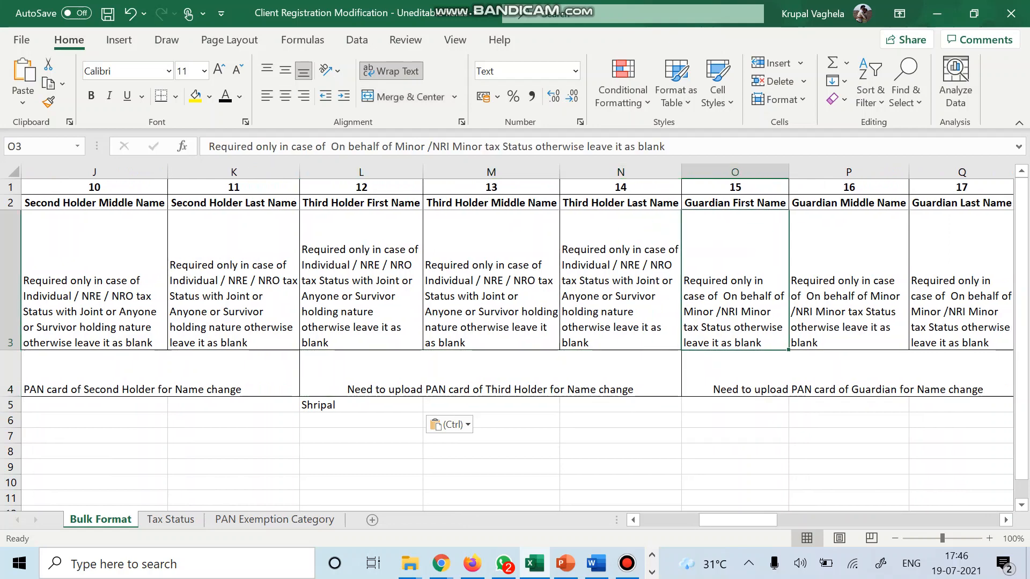
scroll(517, 336, "right", 2)
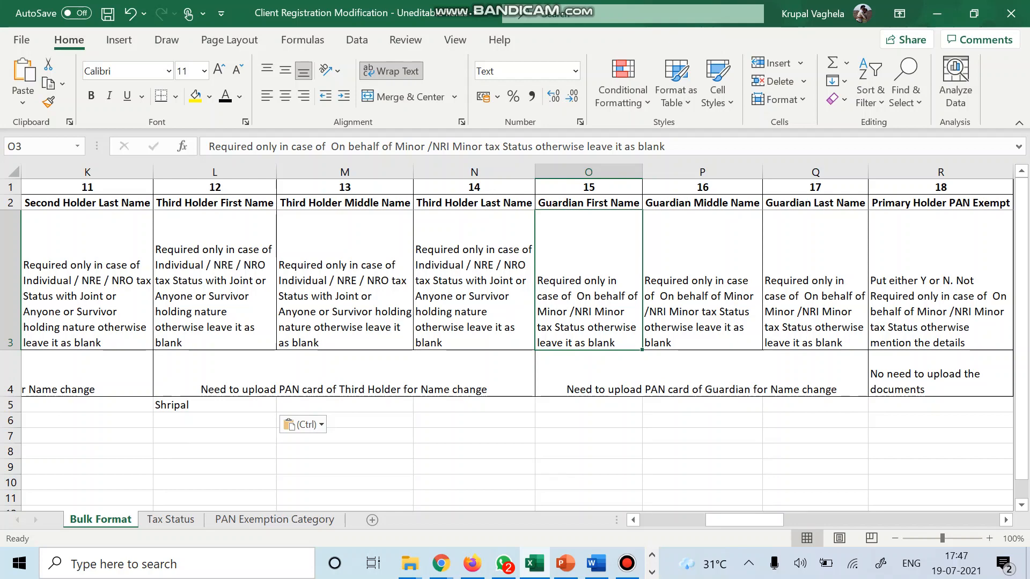
left_click(701, 374)
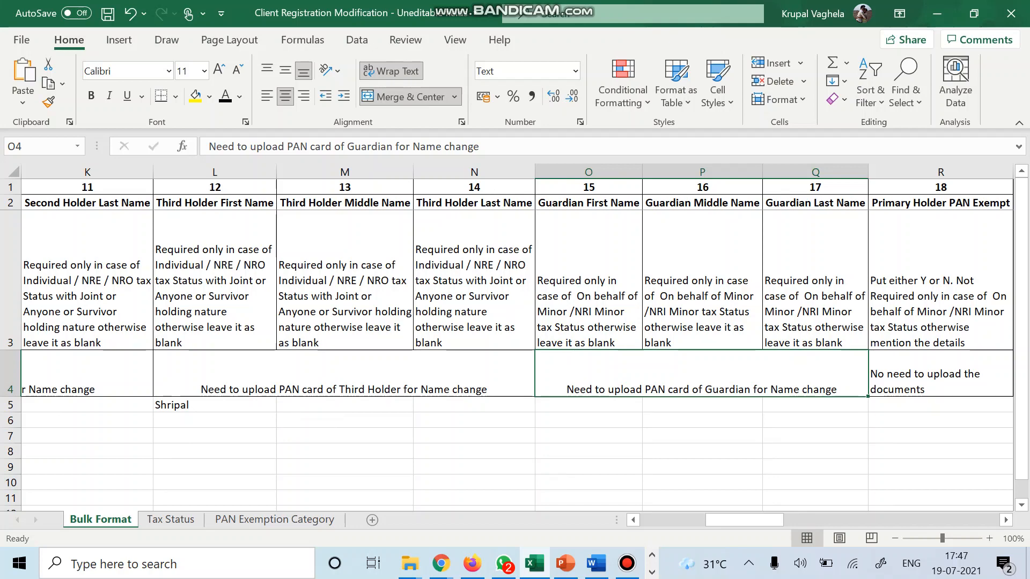
scroll(515, 338, "right", 1)
left_click(808, 279)
scroll(515, 338, "right", 1)
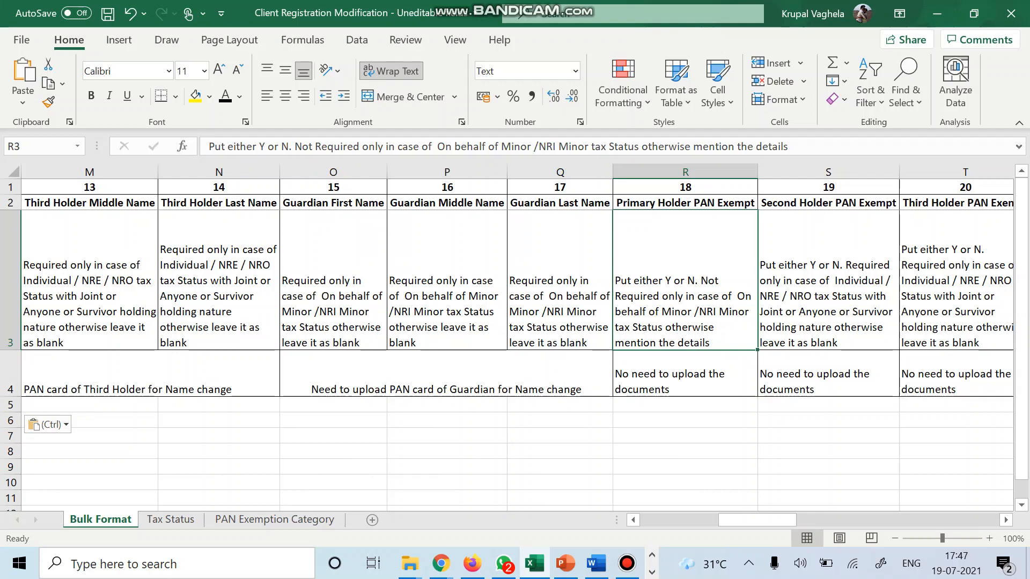
Set Primary Holder PAN Exempt to N in R5.
left_click(685, 404)
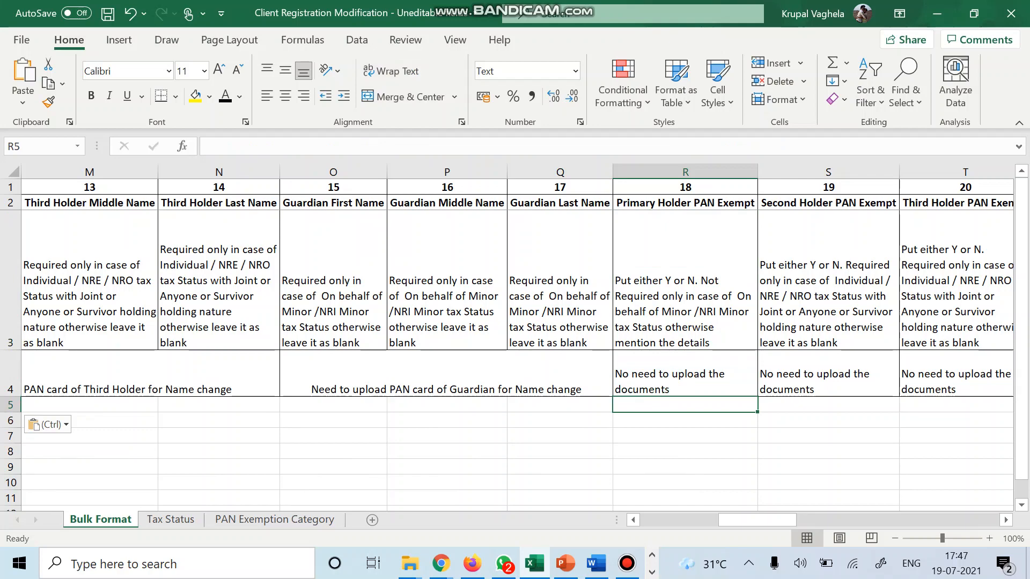
type("N")
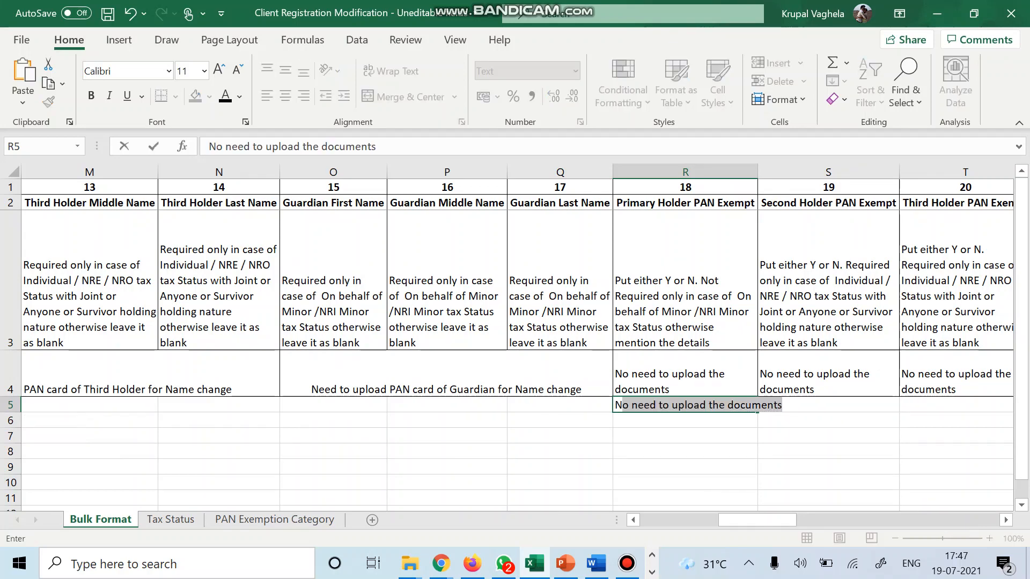
key("Delete")
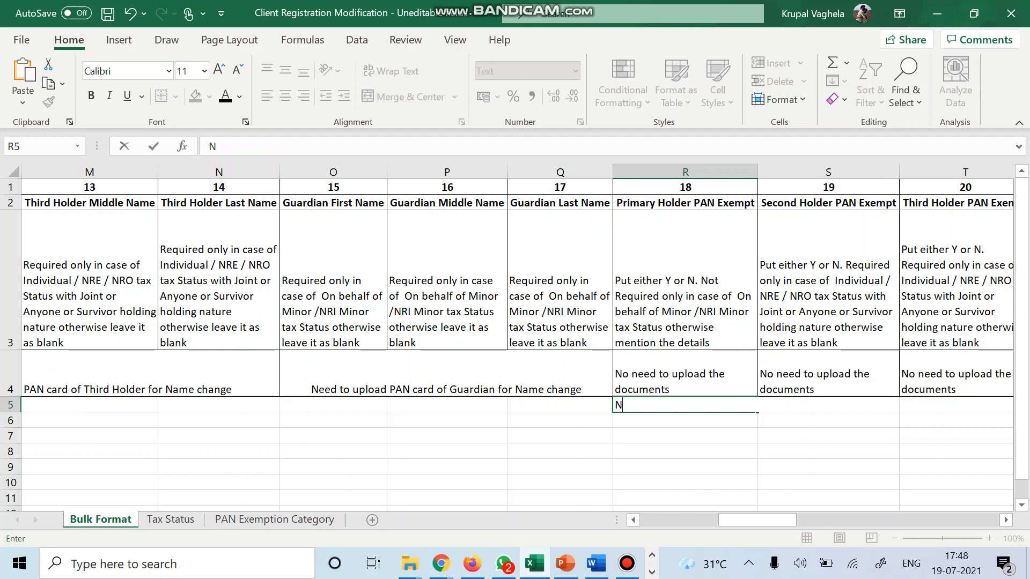
key("Up")
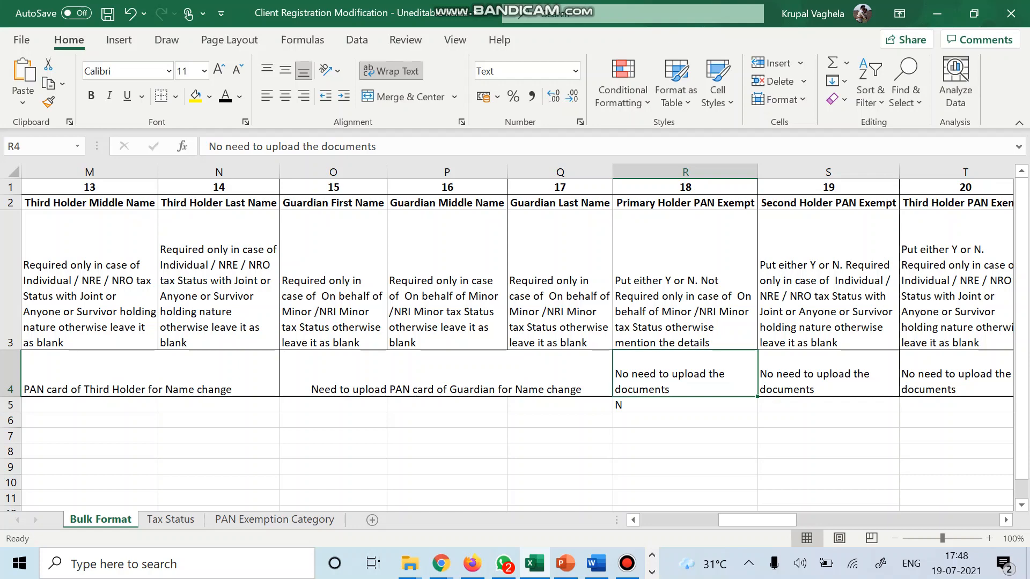
key("Down")
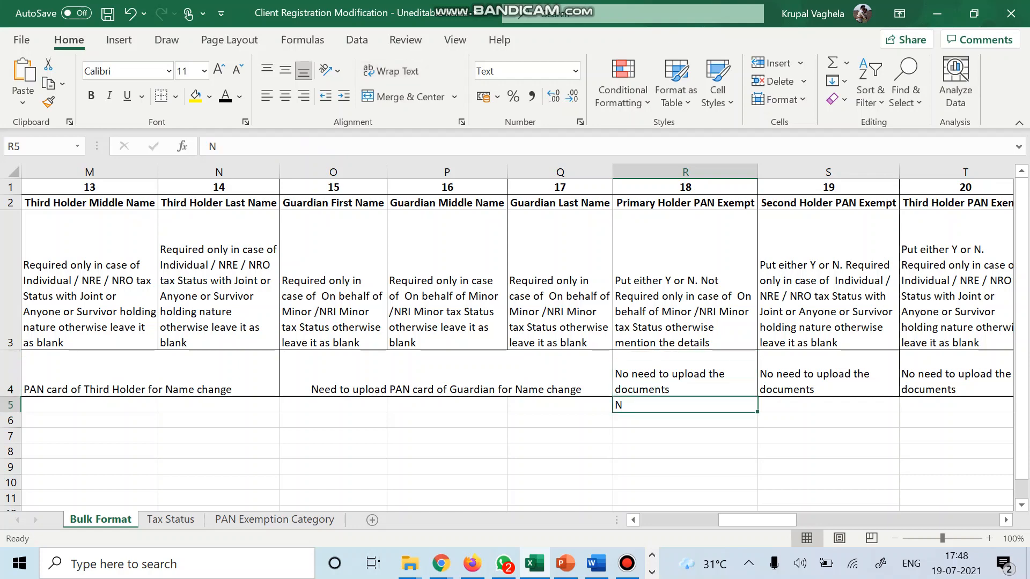
key("Right")
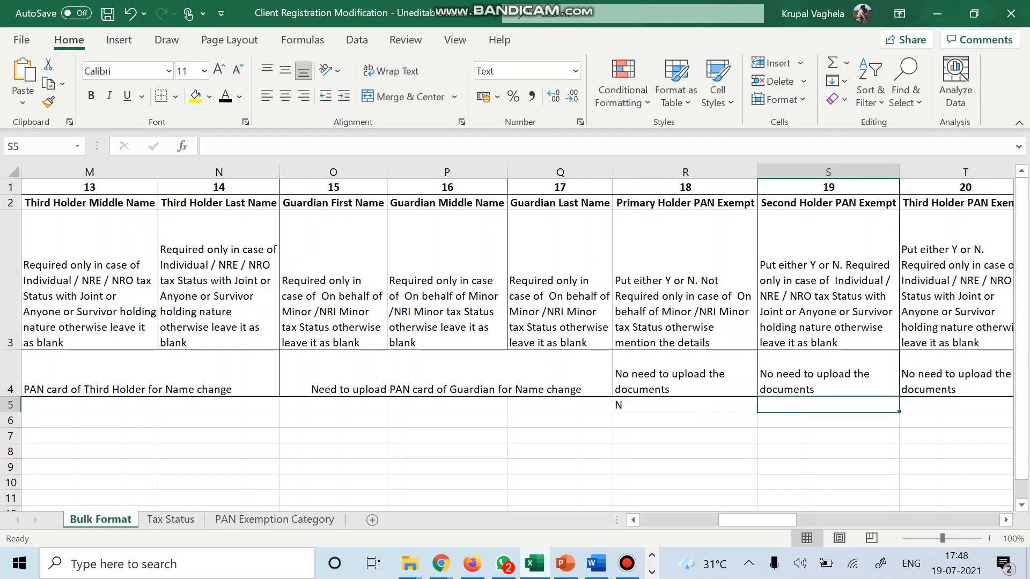
scroll(517, 336, "right", 2)
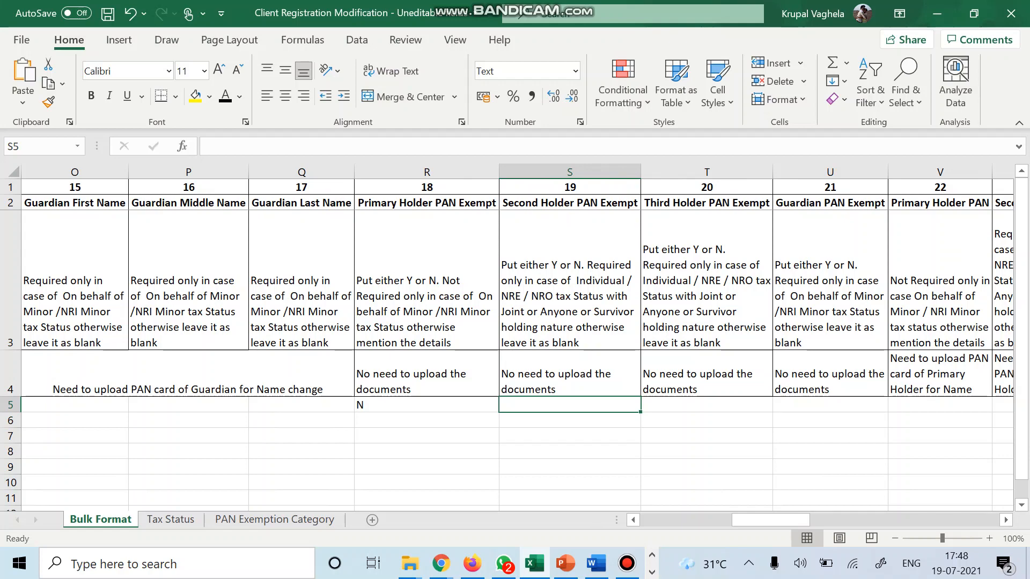
Set Second Holder PAN Exempt to N in S5.
type("N")
key("Delete")
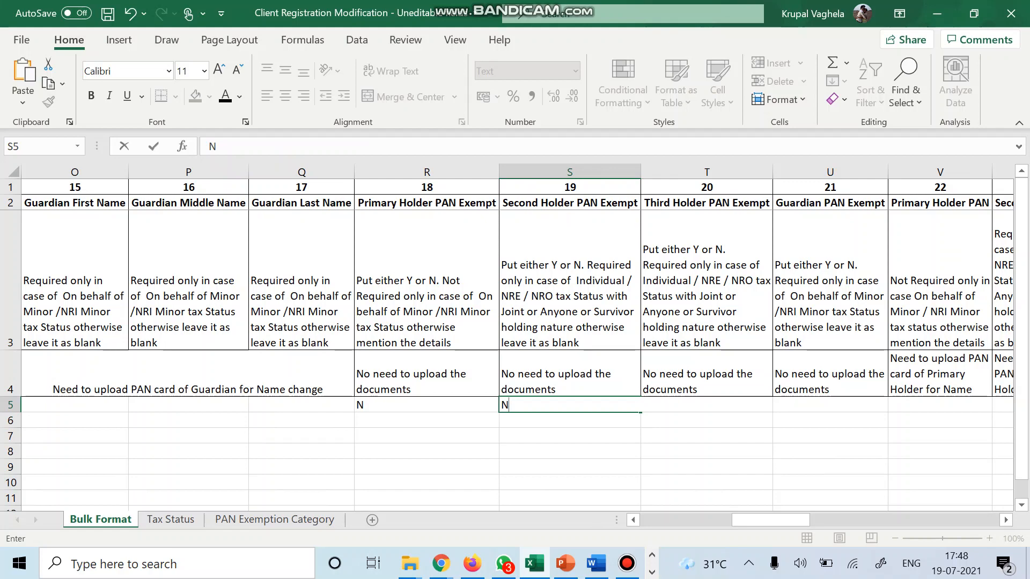
key("Left")
key("Up")
key("Right")
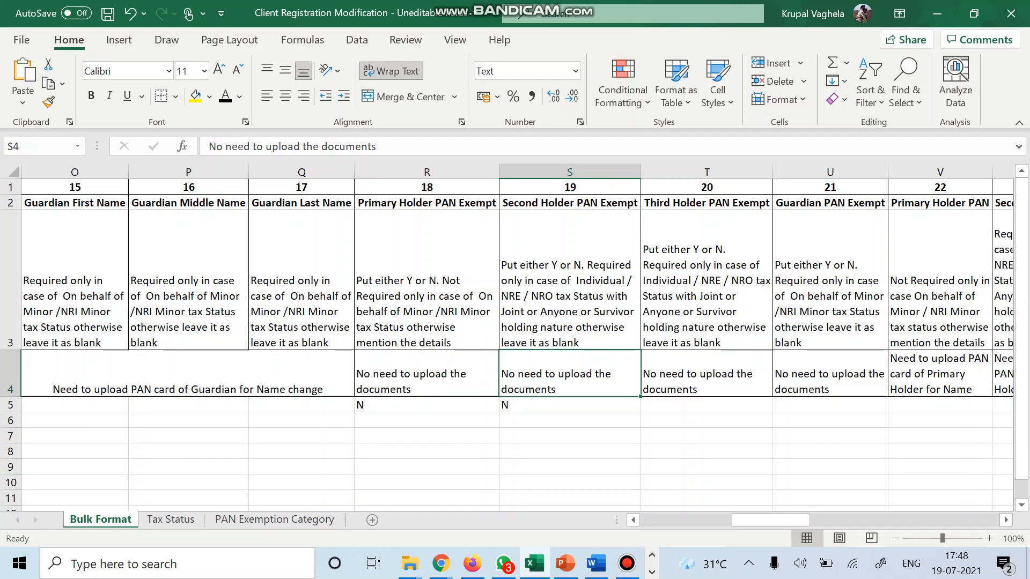
key("Right")
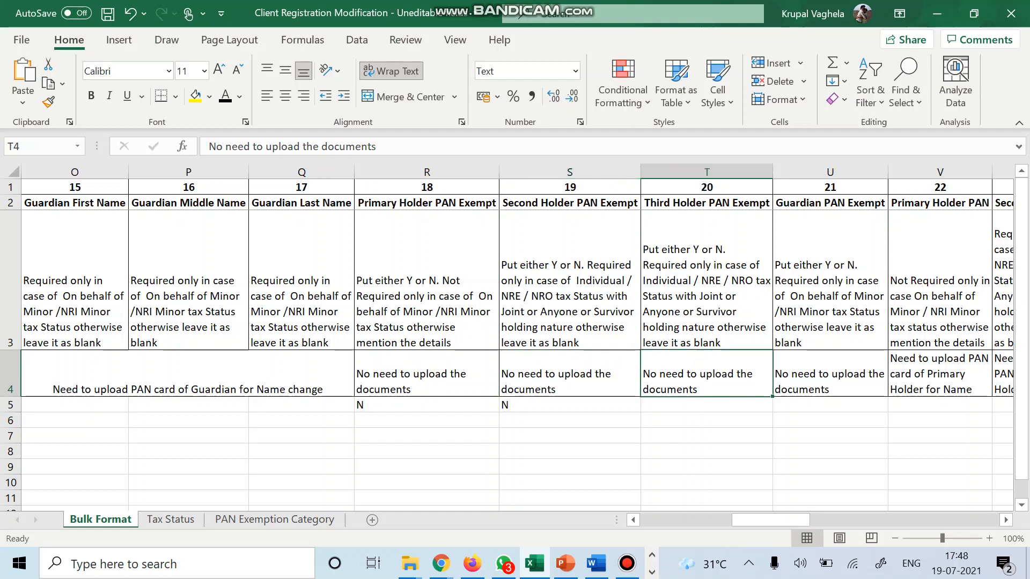
scroll(517, 338, "right", 3)
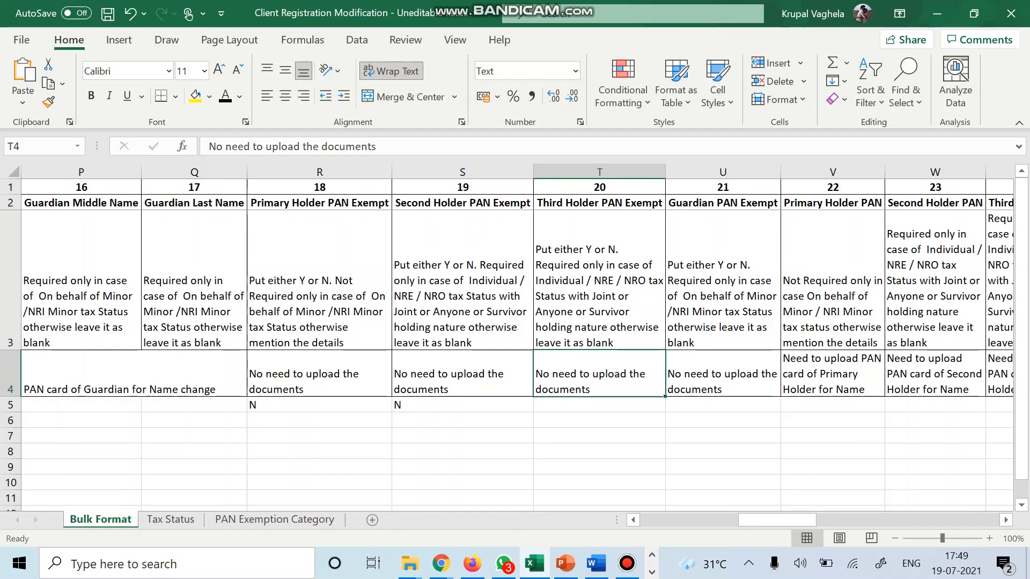
Set Third Holder PAN Exempt to N in T5 and review the Guardian PAN Exempt note.
key("Down")
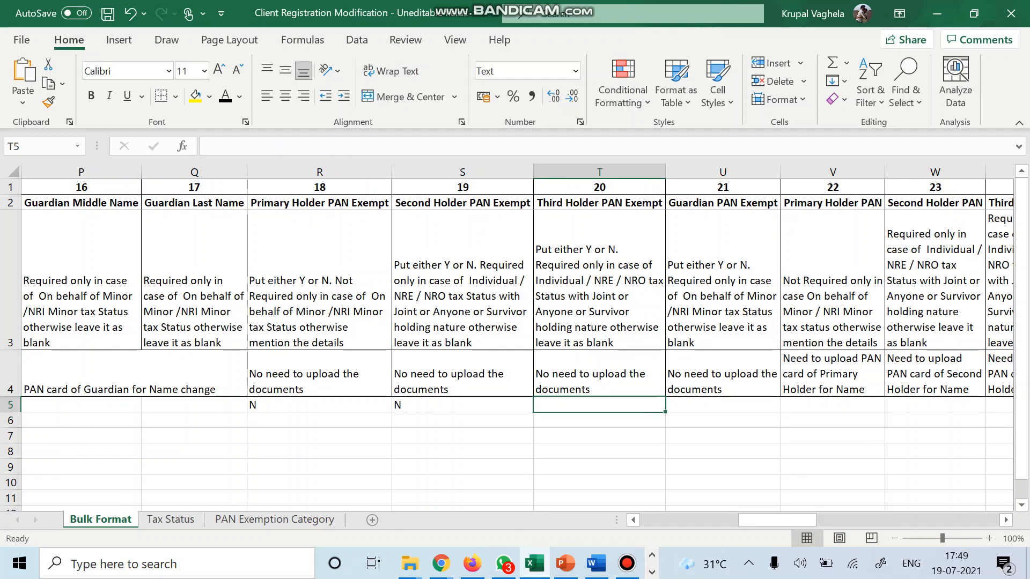
type("N")
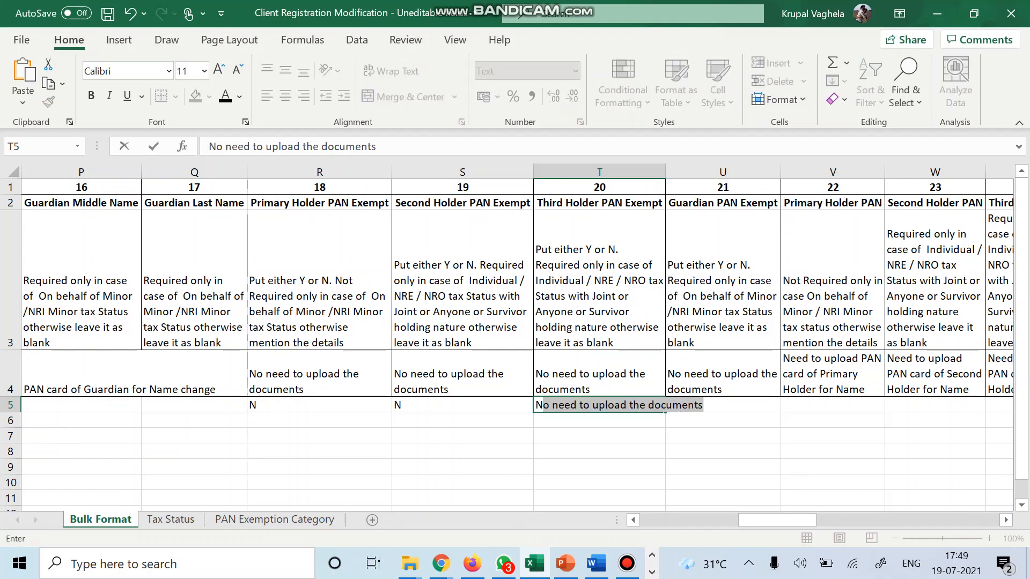
key("BackSpace")
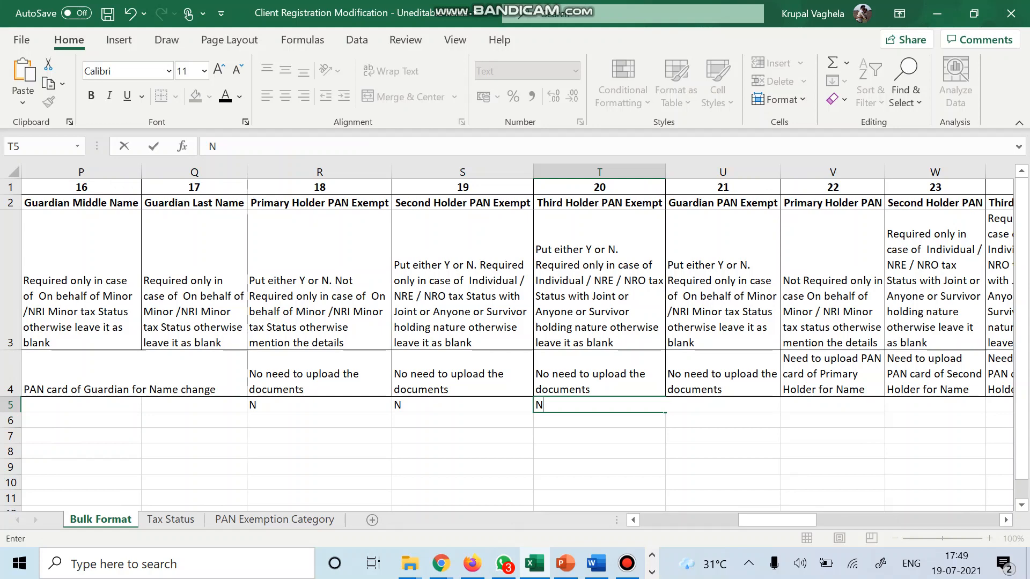
key("Right")
key("Up")
key("Left")
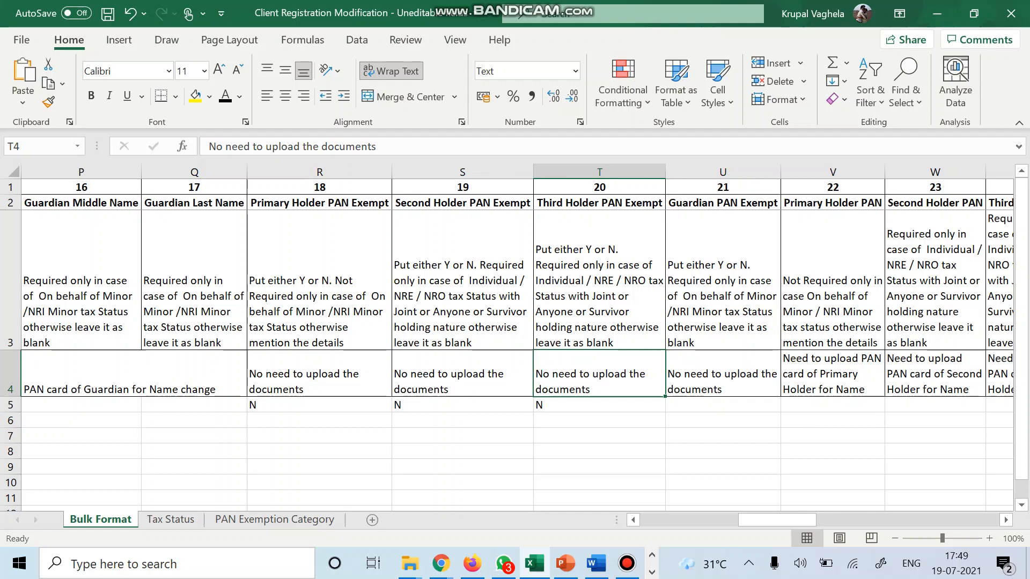
key("Right")
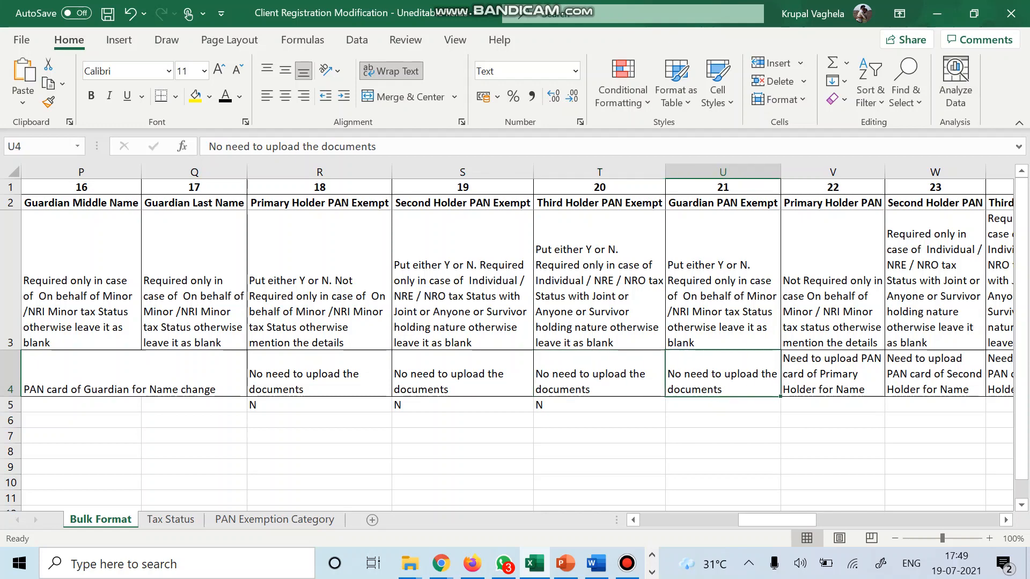
Copy the primary holder's PAN from the client master page into V5.
scroll(517, 338, "right", 2)
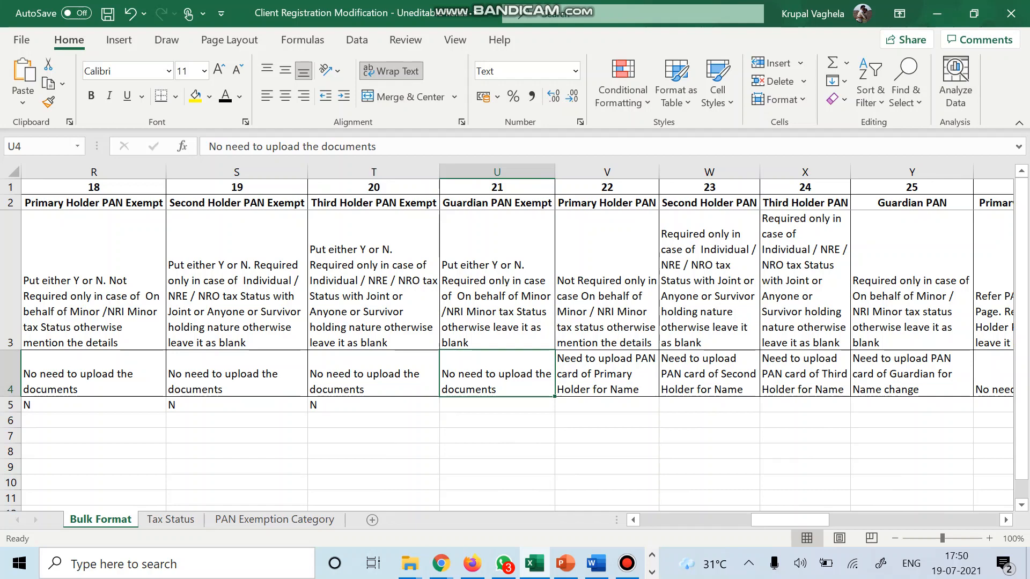
key("Right")
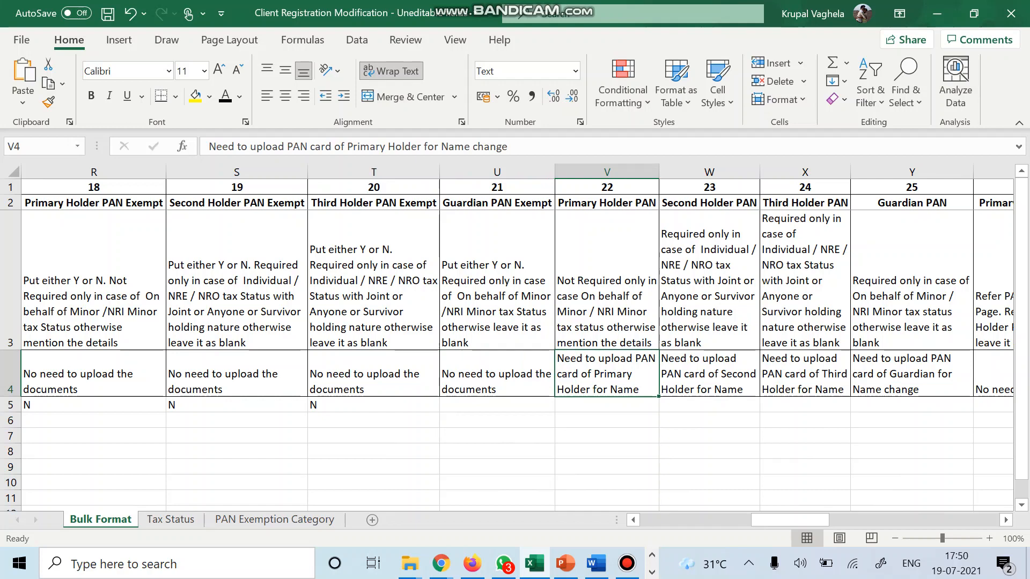
key("Down")
key("Up")
key("Up")
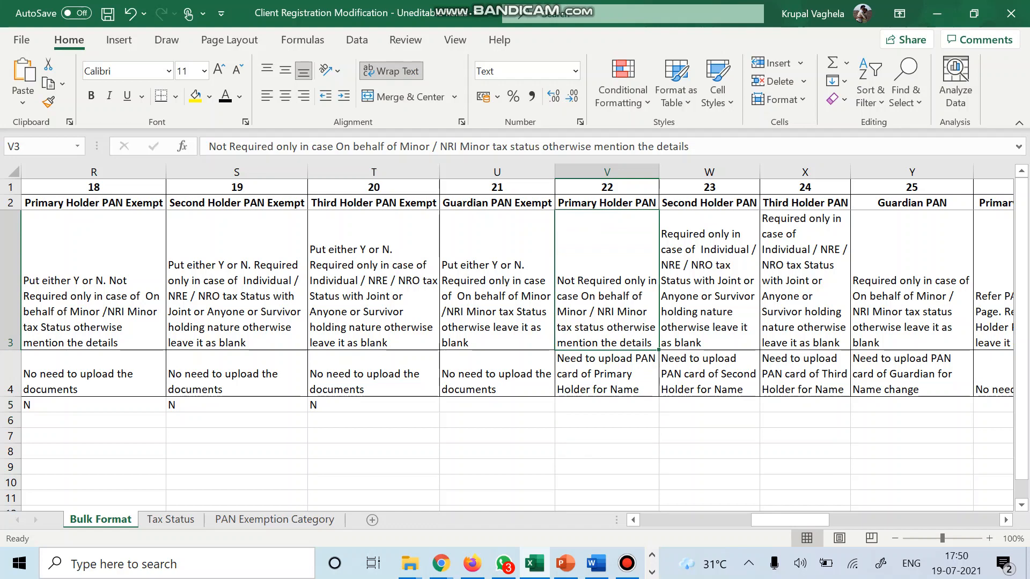
key("Down")
key("Down")
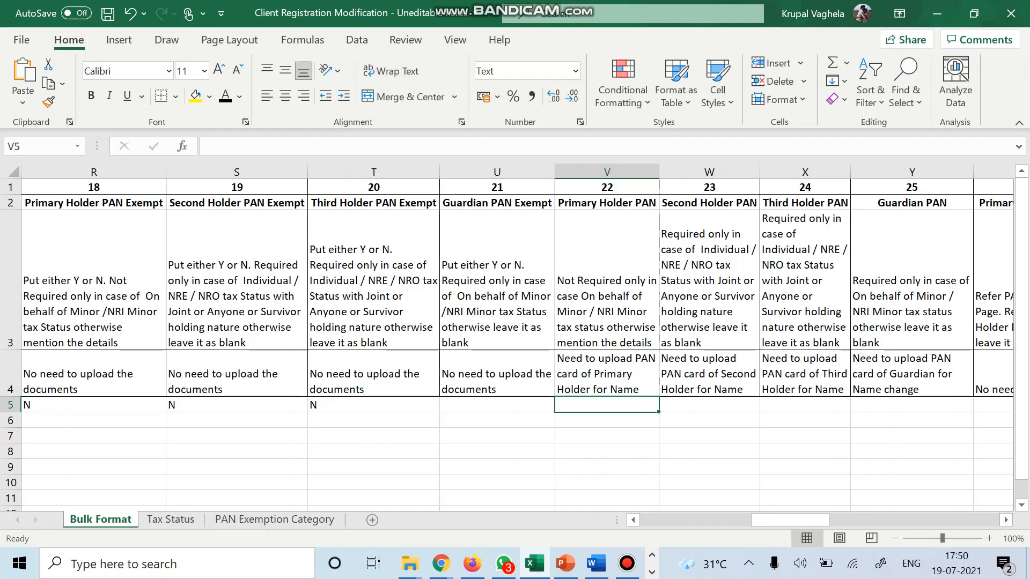
key("alt+Tab")
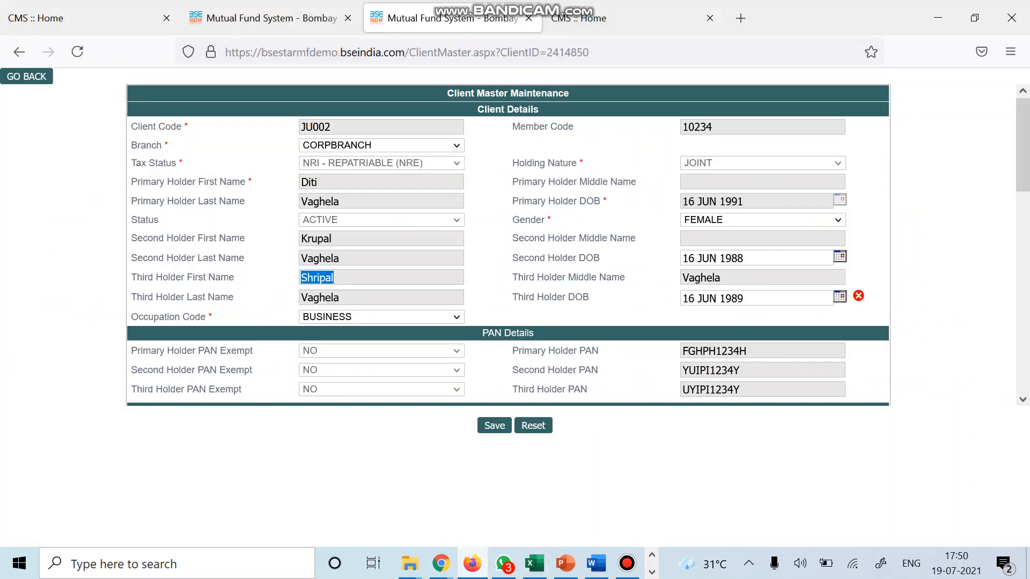
double_click(714, 352)
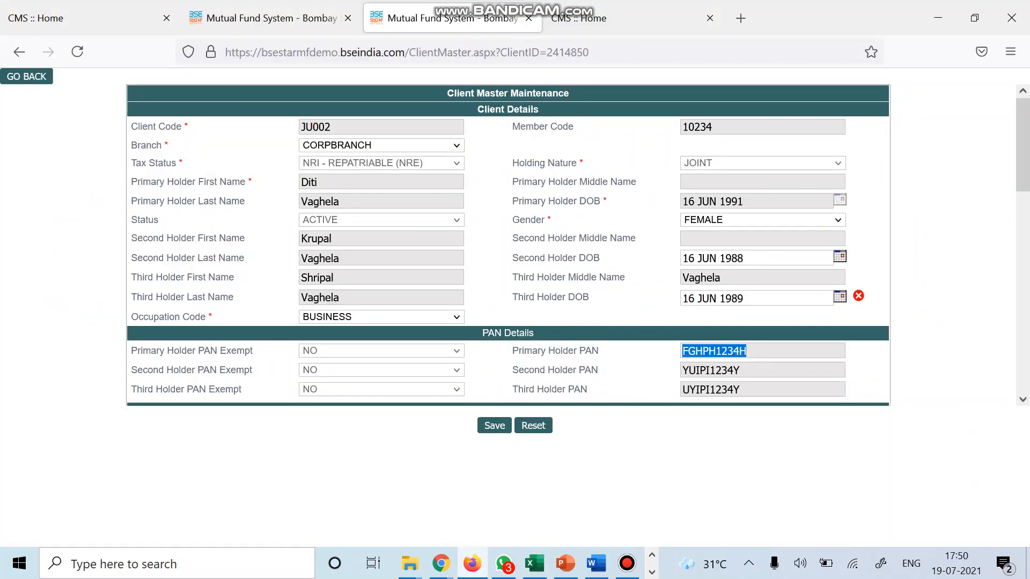
key("ctrl+c")
key("alt+Tab")
key("ctrl+v")
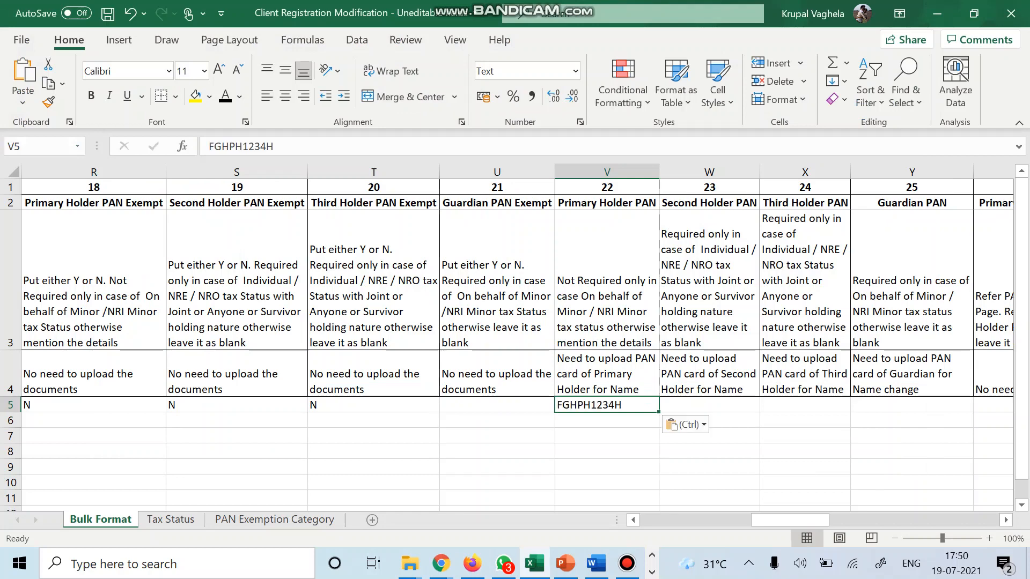
Review the Primary and Second Holder PAN notes and select W5 for the second holder's PAN.
left_click(607, 374)
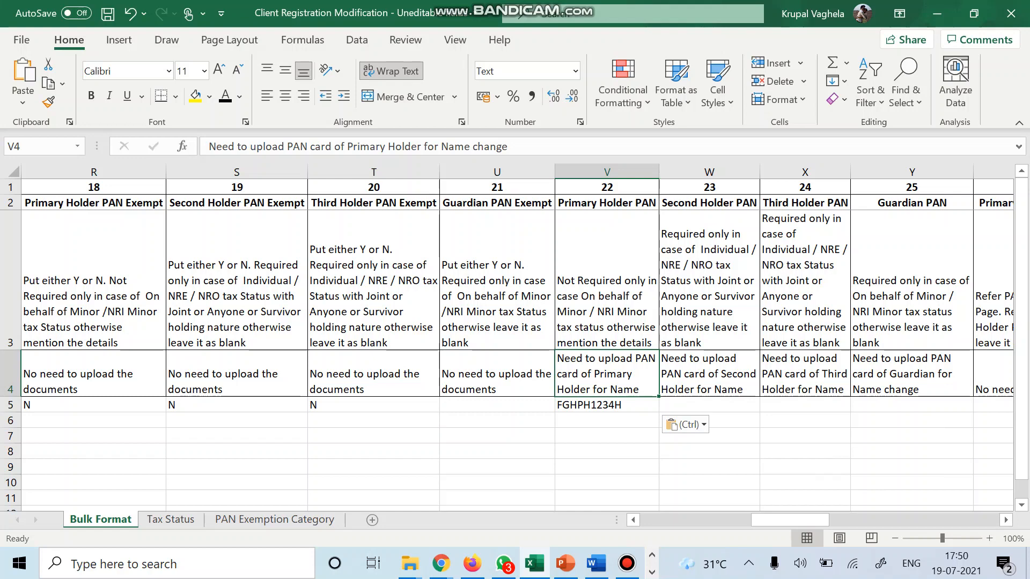
key("Right")
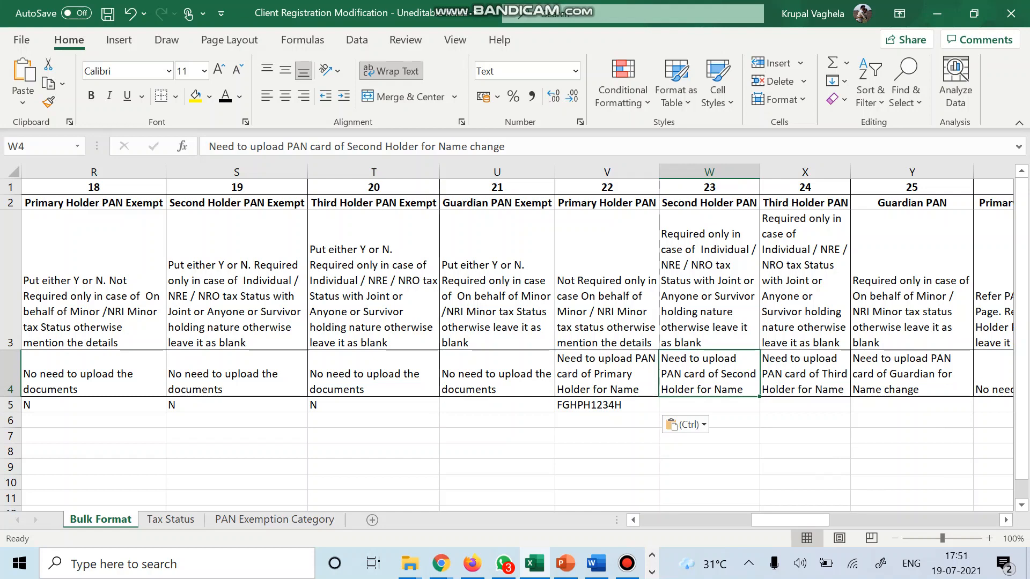
left_click(709, 404)
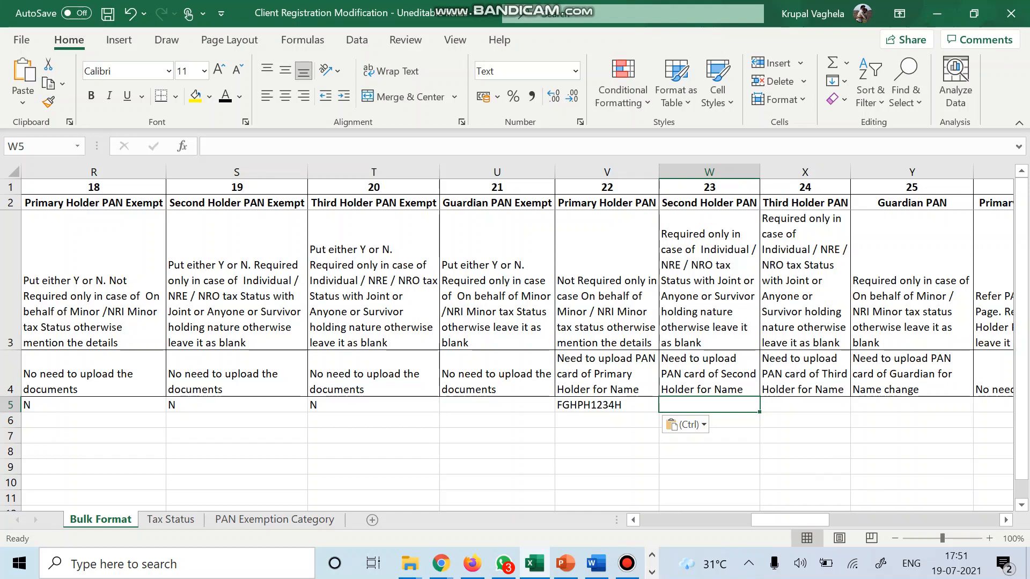
Paste the second holder's PAN into W5 of Bulk Format, then head back to the BSE form.
key("alt+Tab")
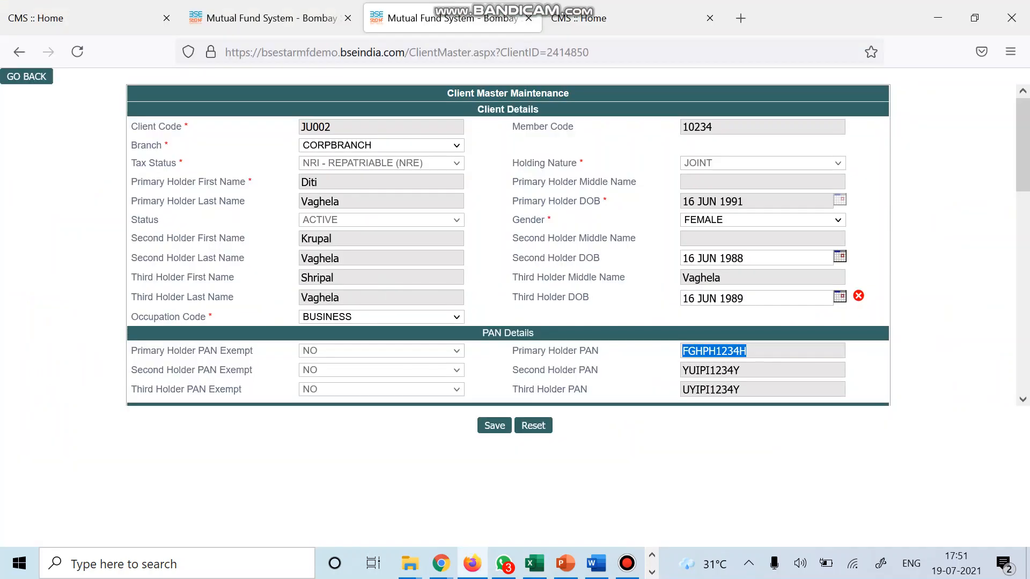
key("Right")
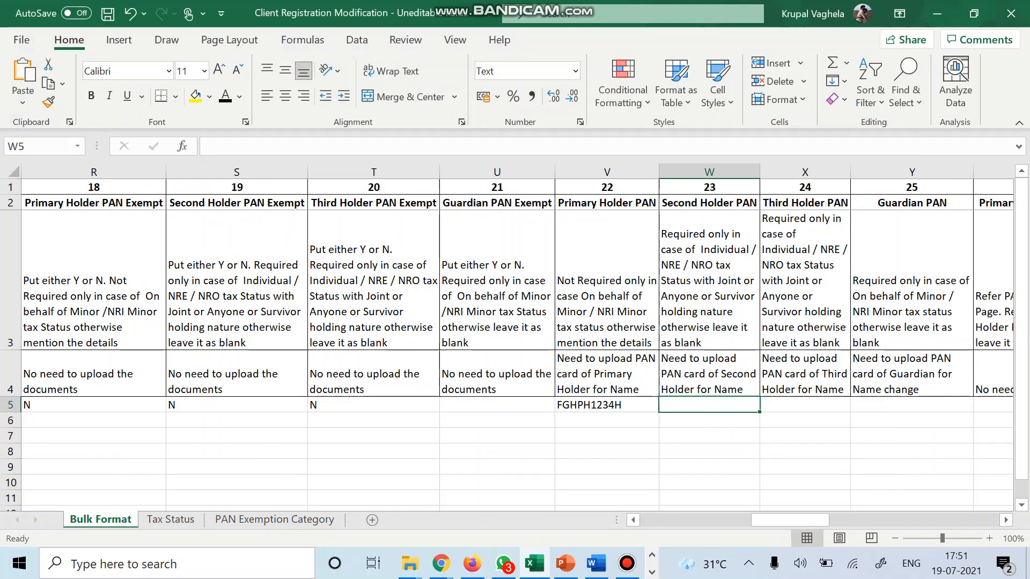
key("ctrl+v")
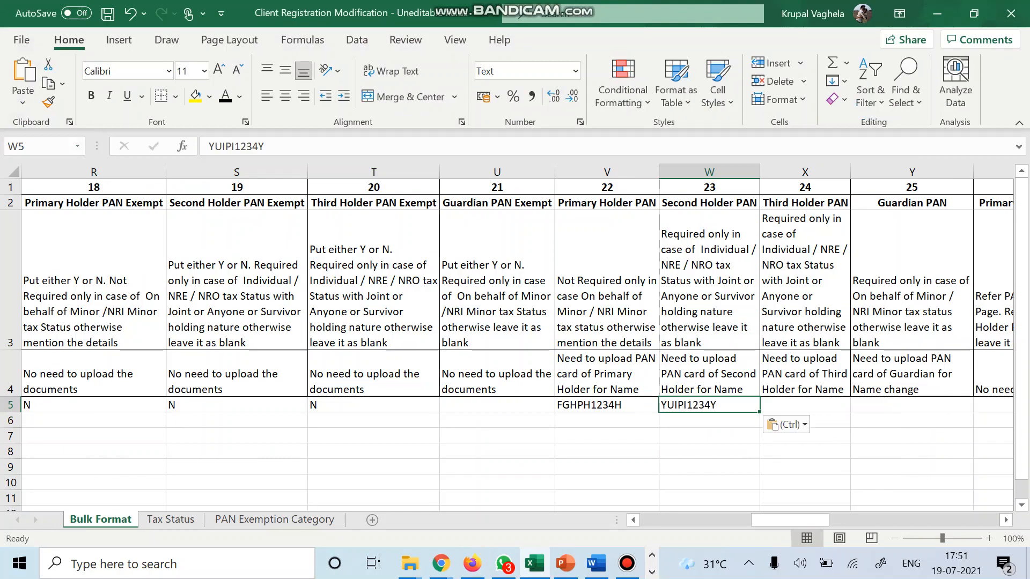
key("Right")
scroll(515, 343, "right", 2)
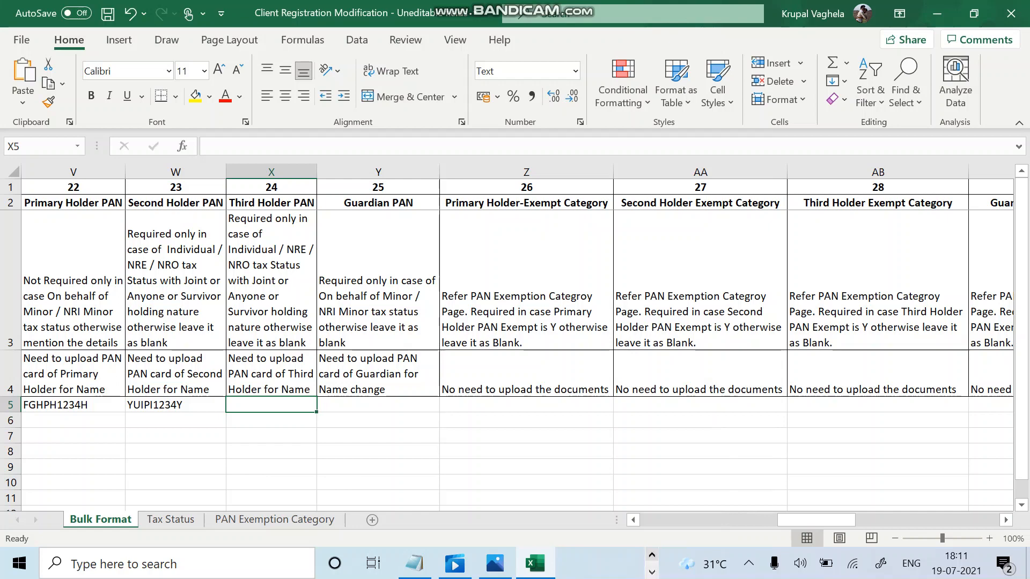
left_click(652, 554)
Copy the third holder's PAN from the BSE client record into X5 of the Bulk Format sheet.
left_click(472, 563)
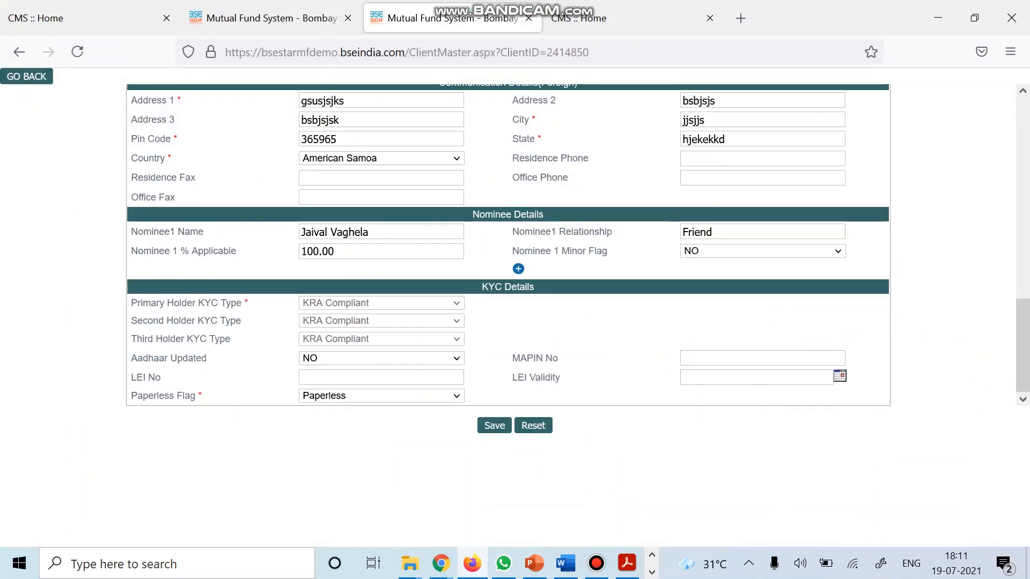
scroll(507, 244, "up", 10)
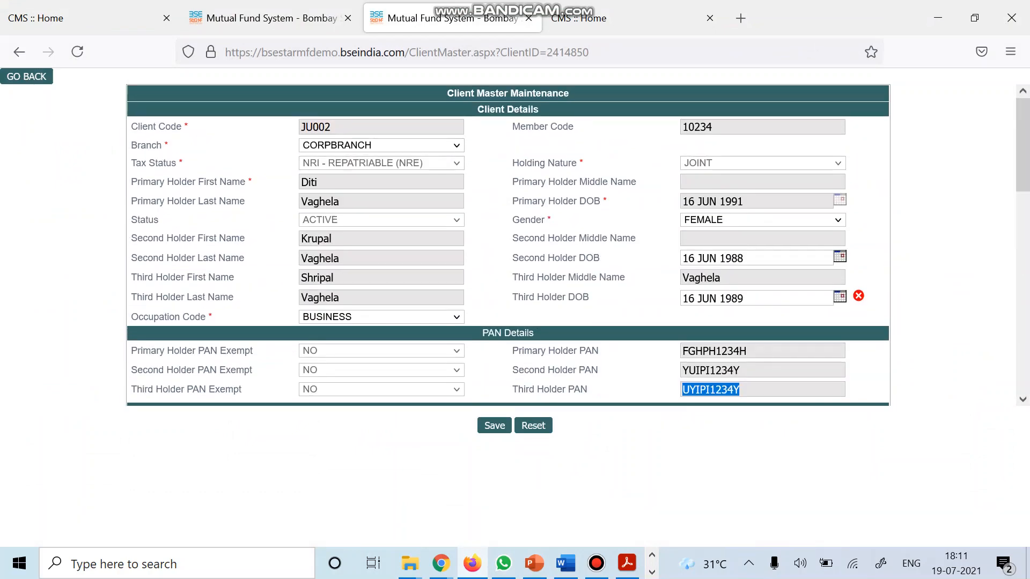
key("alt+Tab")
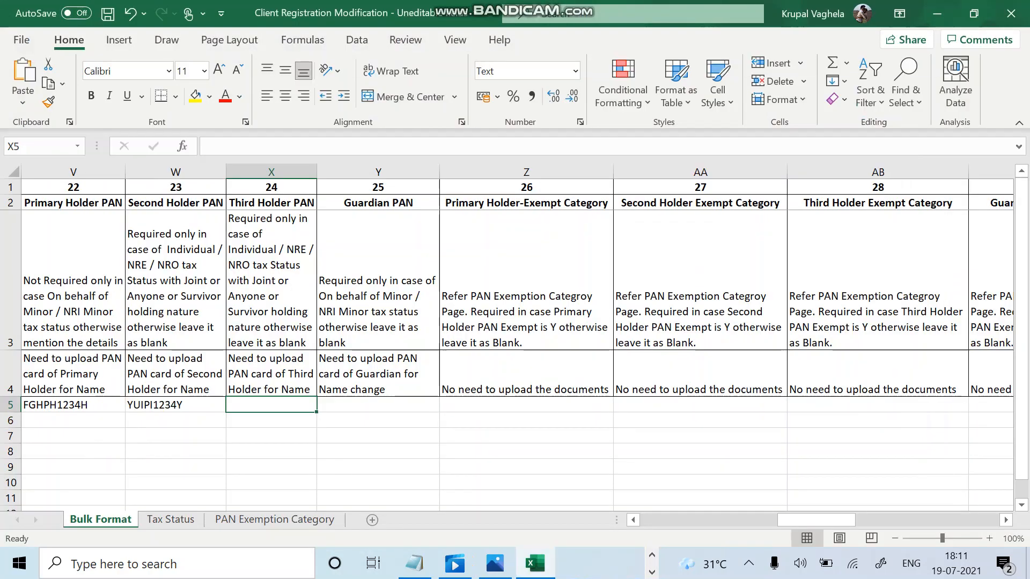
key("ctrl+v")
key("Up")
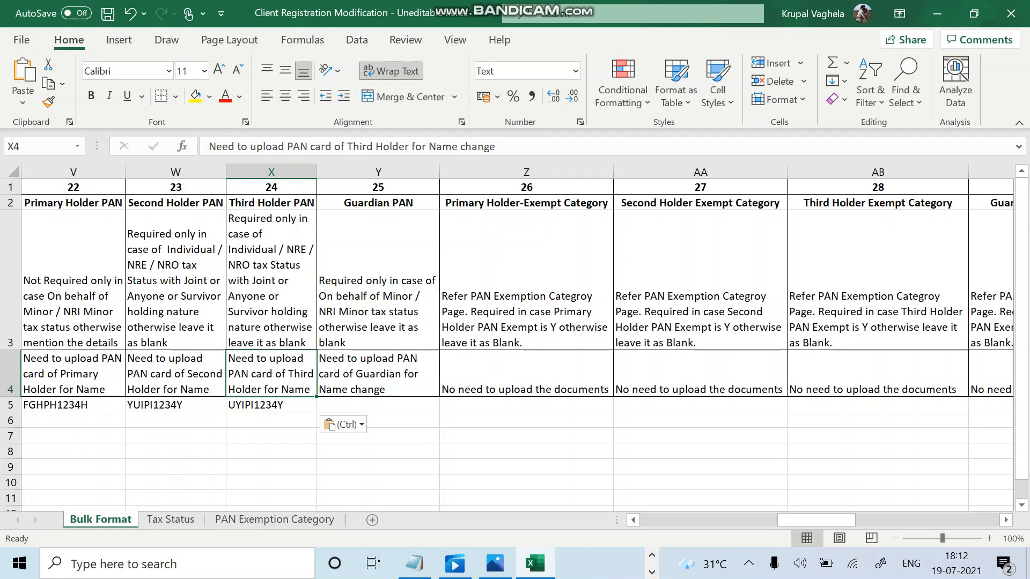
key("Right")
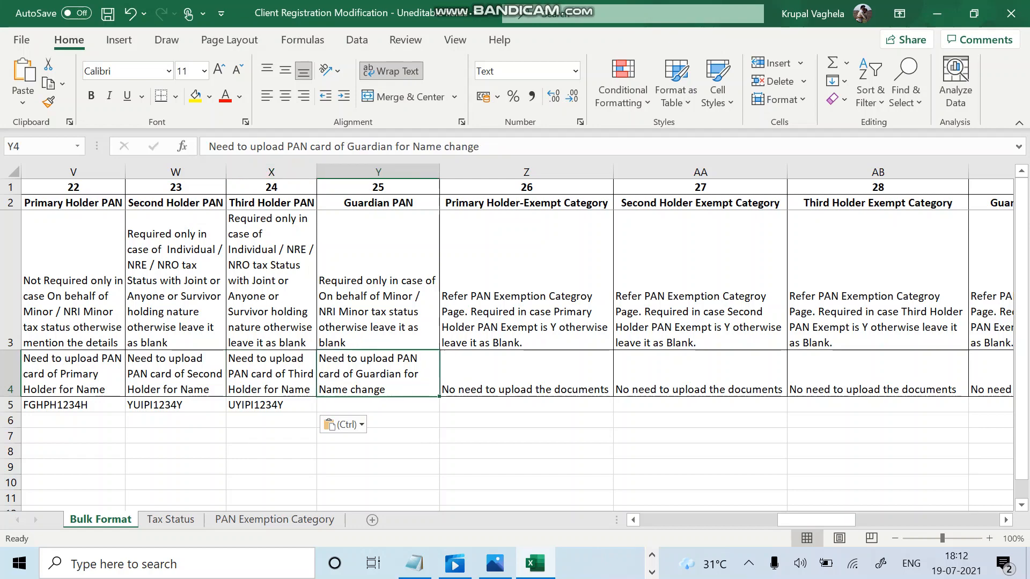
key("Up")
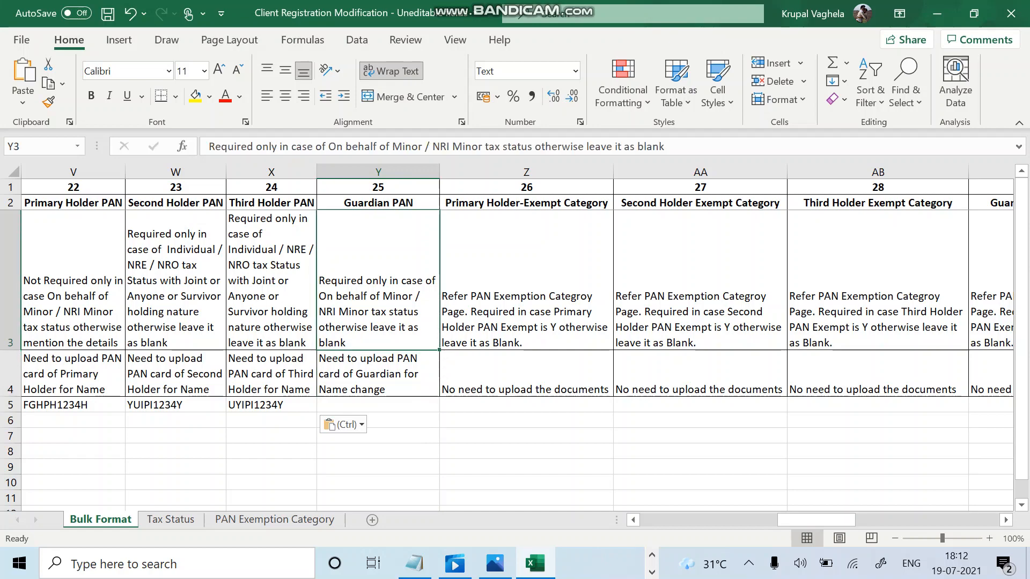
key("Down")
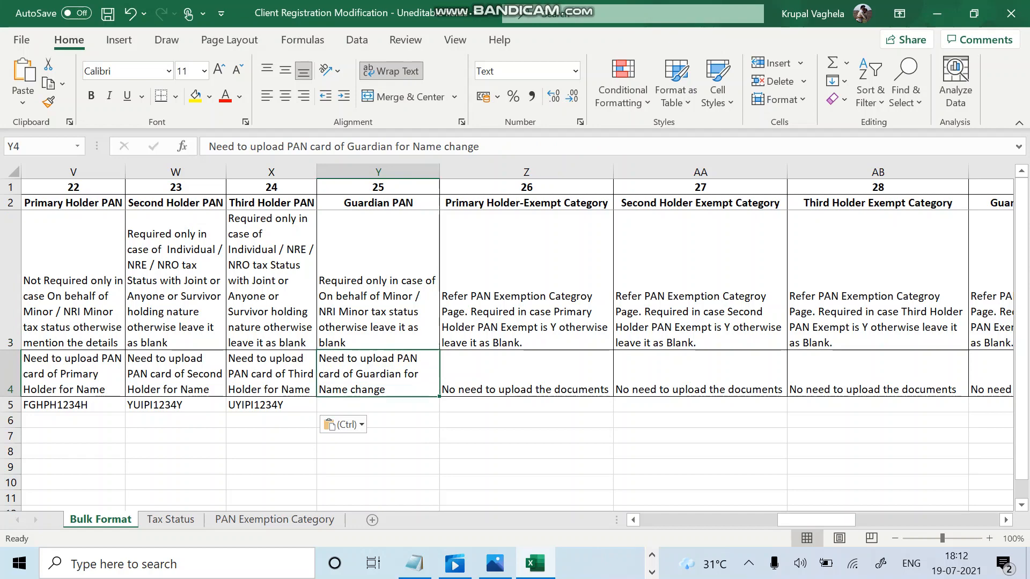
left_click(526, 374)
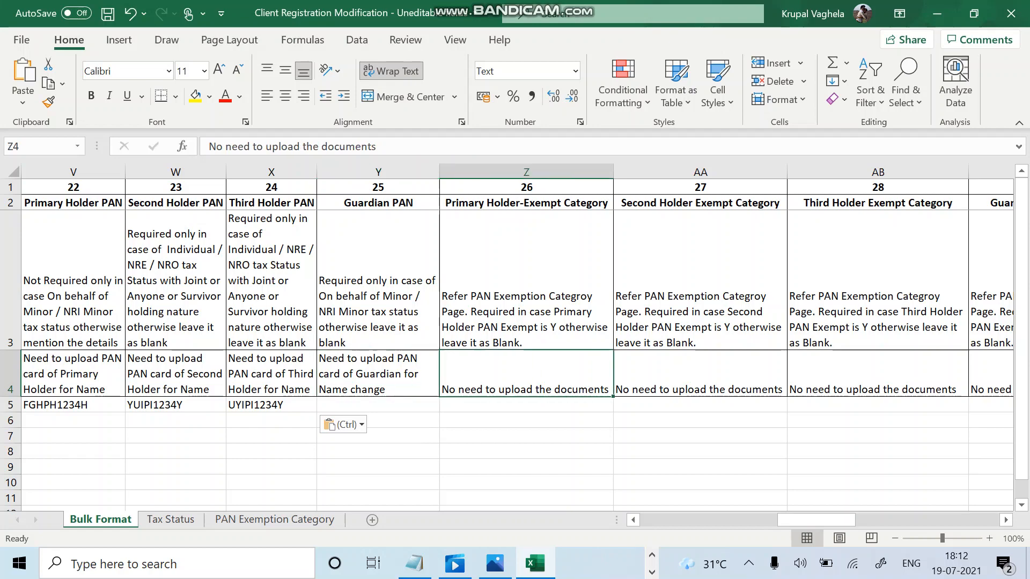
key("Right")
key("Up")
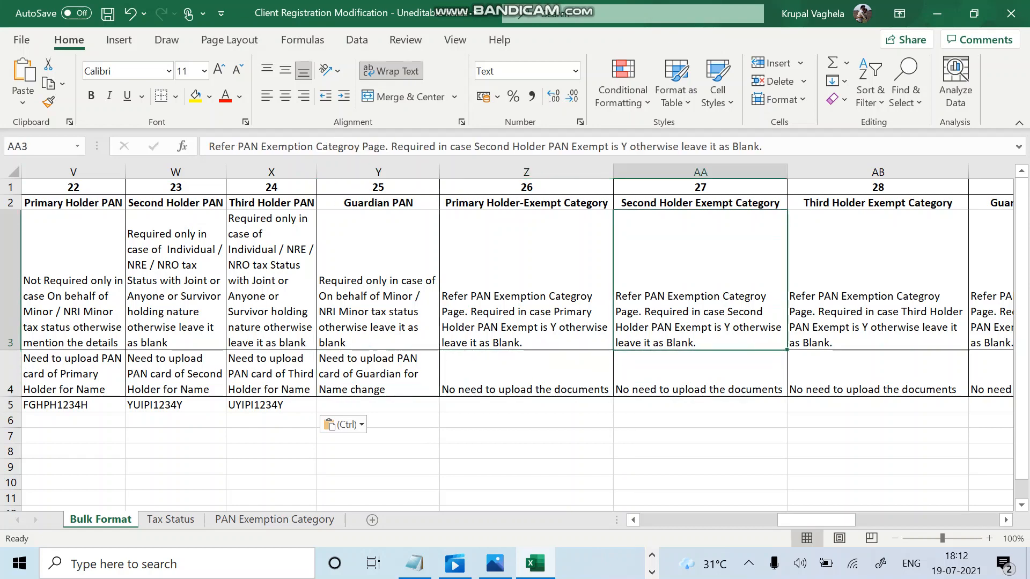
key("Right")
key("Right")
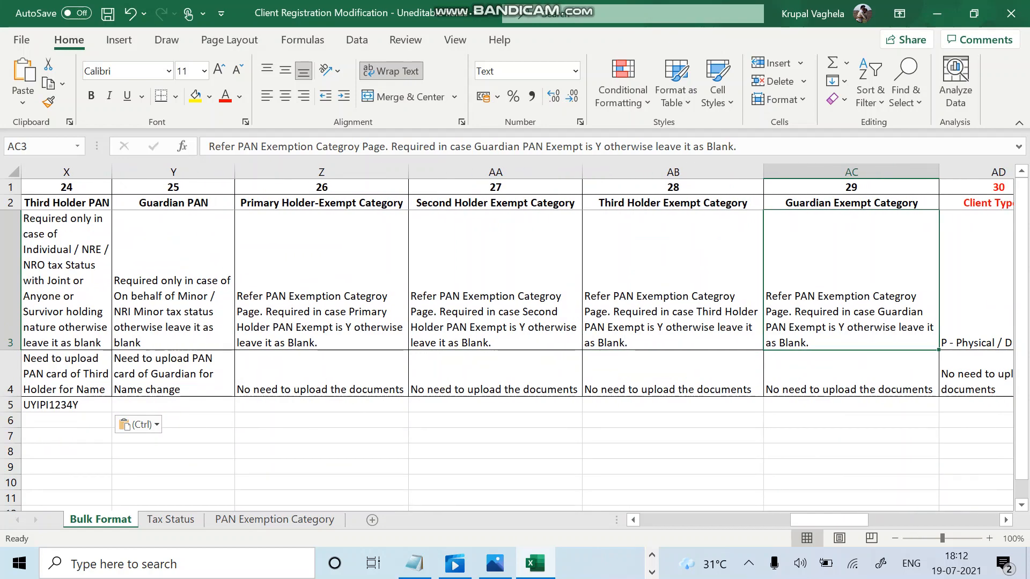
key("Left")
key("Left")
key("Left")
key("Right")
key("Right")
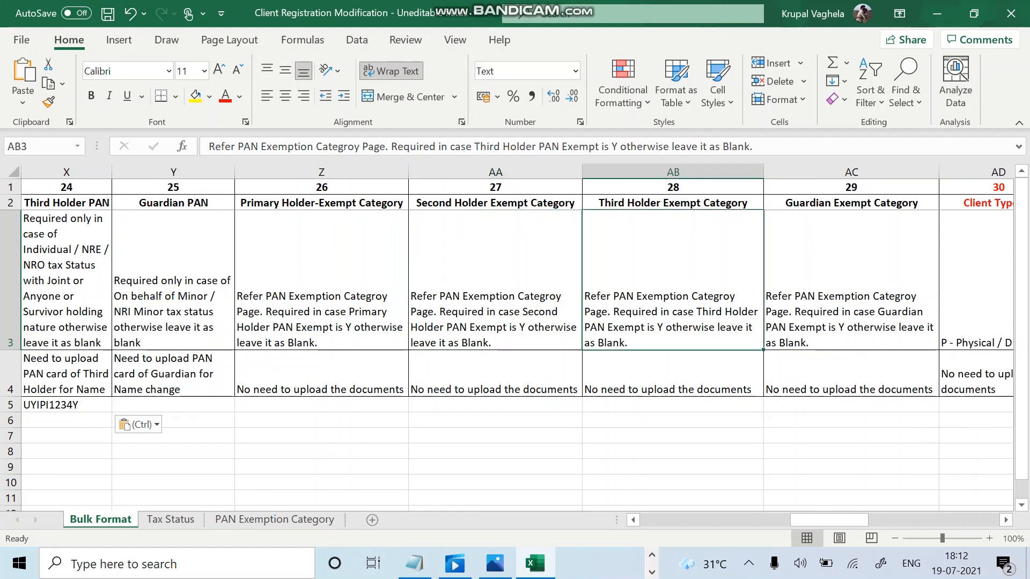
key("Right")
key("Left")
key("Left")
key("Left")
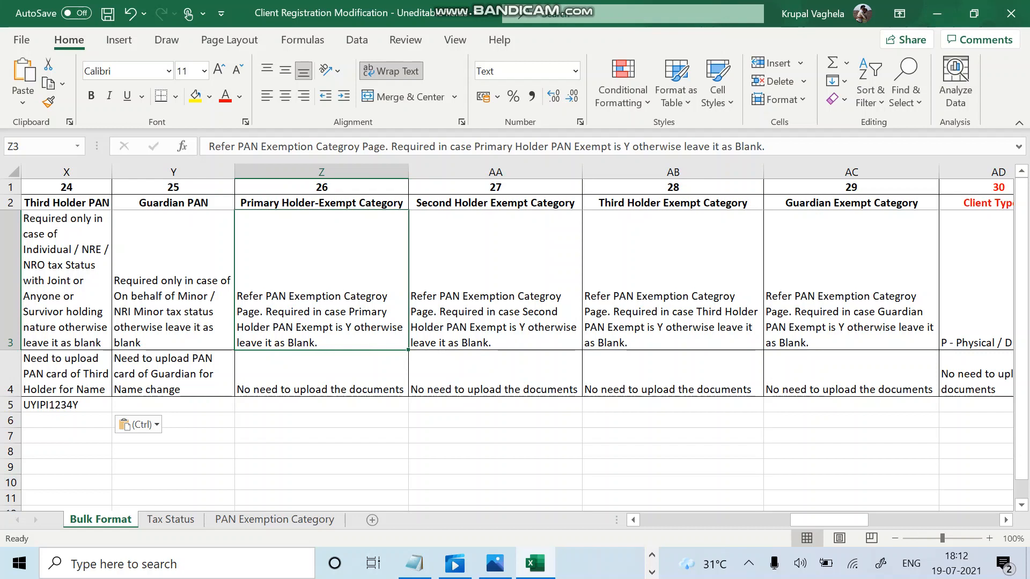
left_click(321, 405)
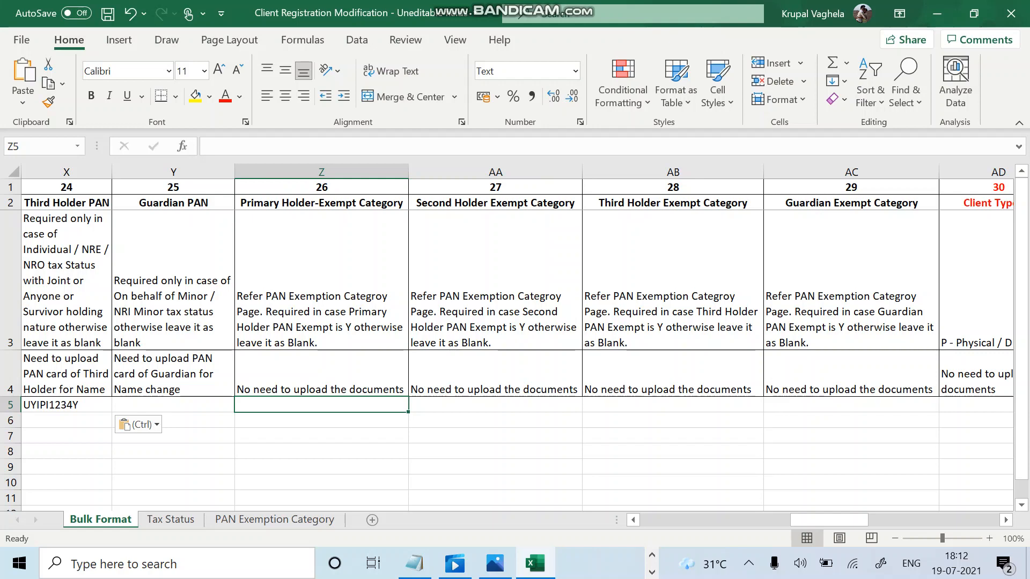
scroll(517, 337, "left", 5)
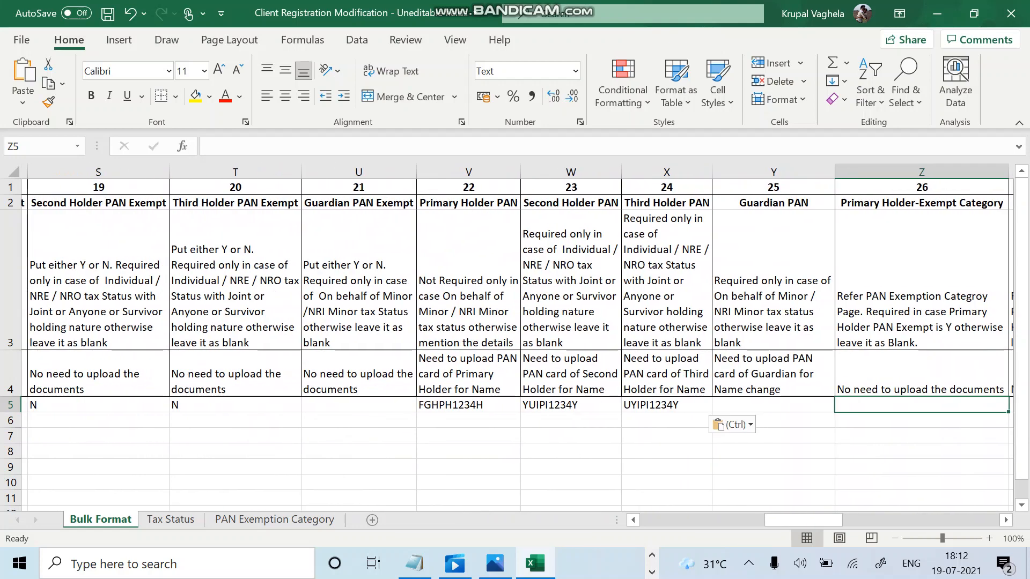
scroll(517, 337, "left", 2)
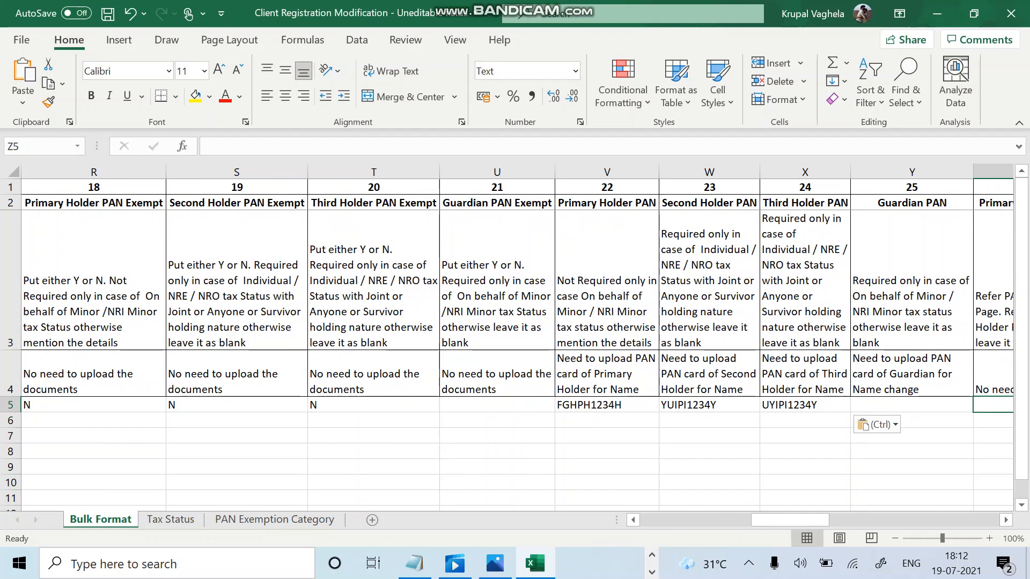
left_click(93, 405)
left_click(237, 405)
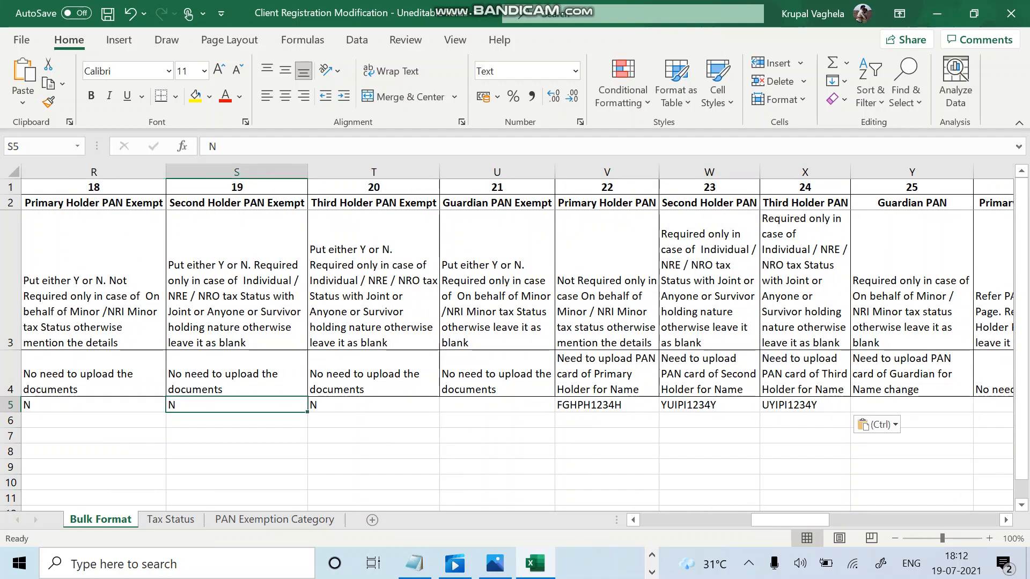
left_click(374, 405)
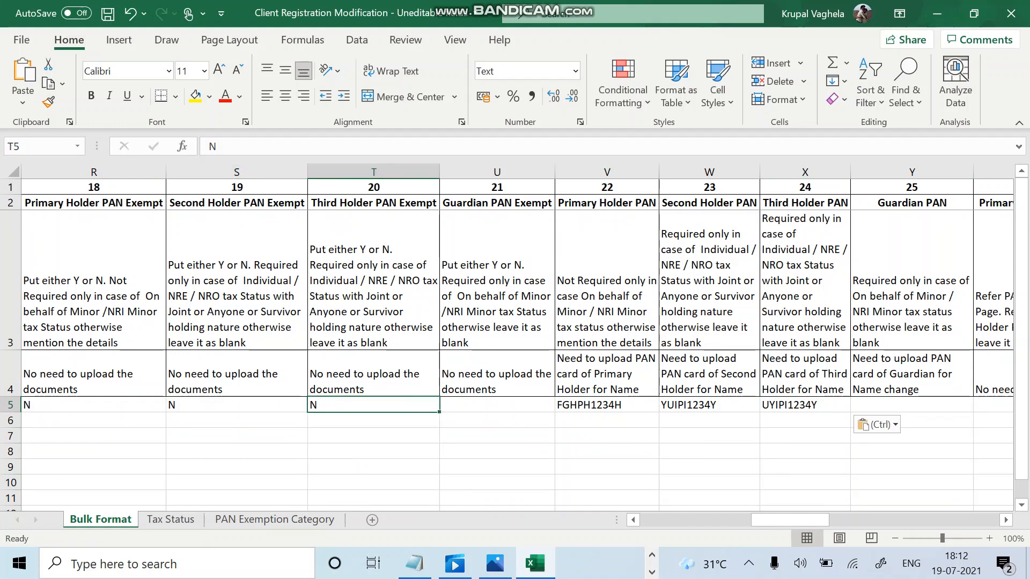
scroll(517, 337, "right", 6)
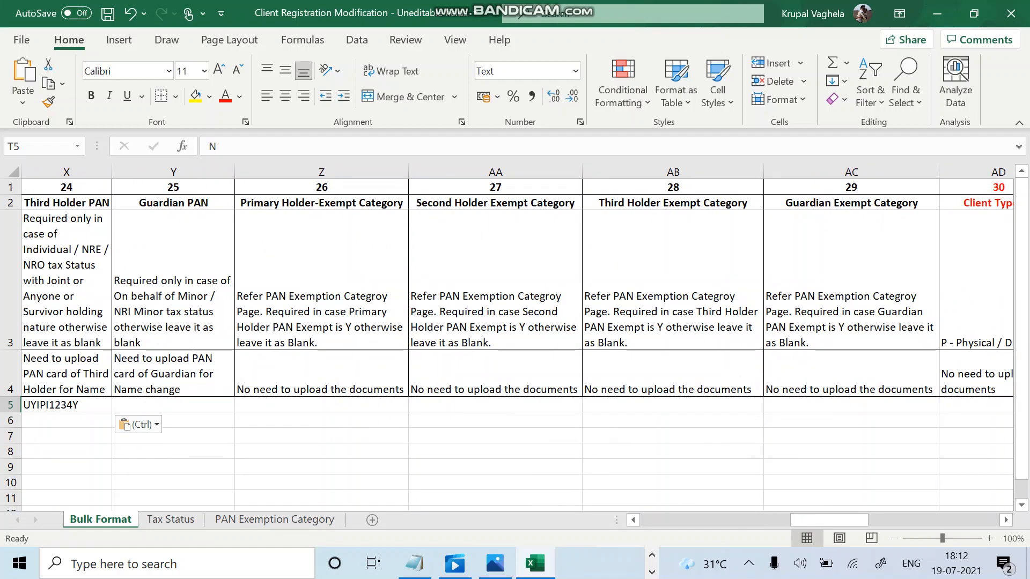
left_click(851, 280)
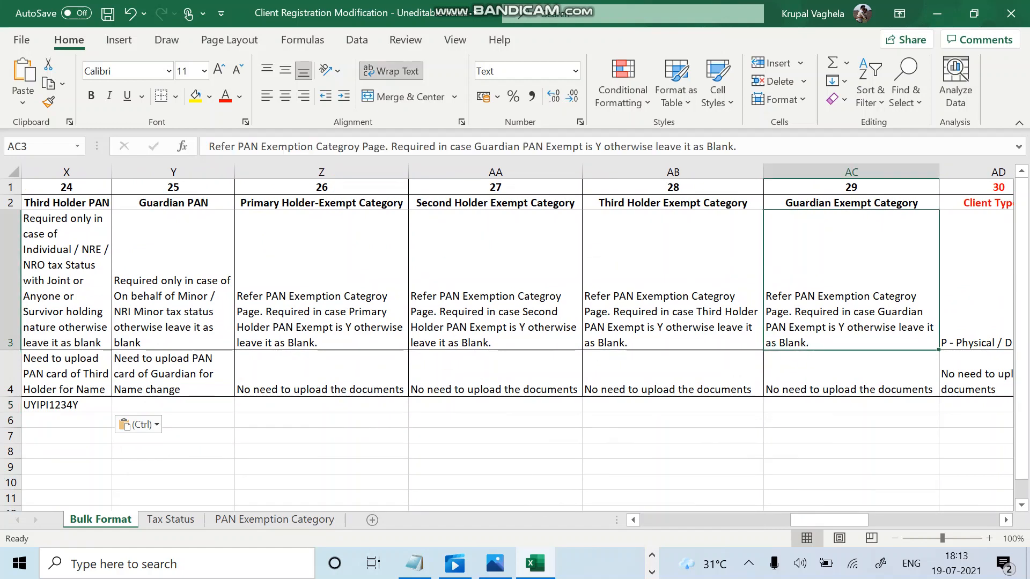
left_click(852, 405)
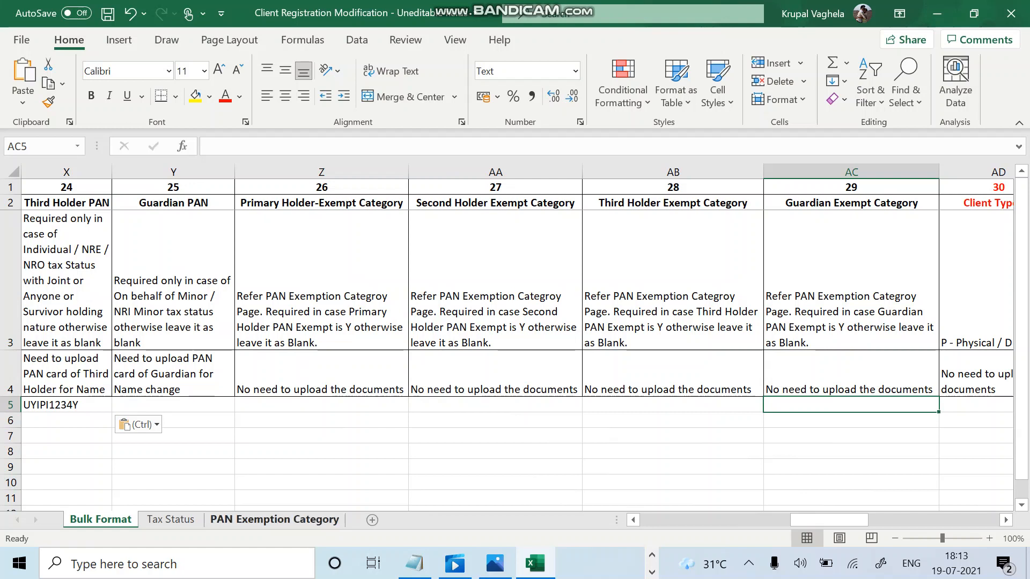
left_click(274, 520)
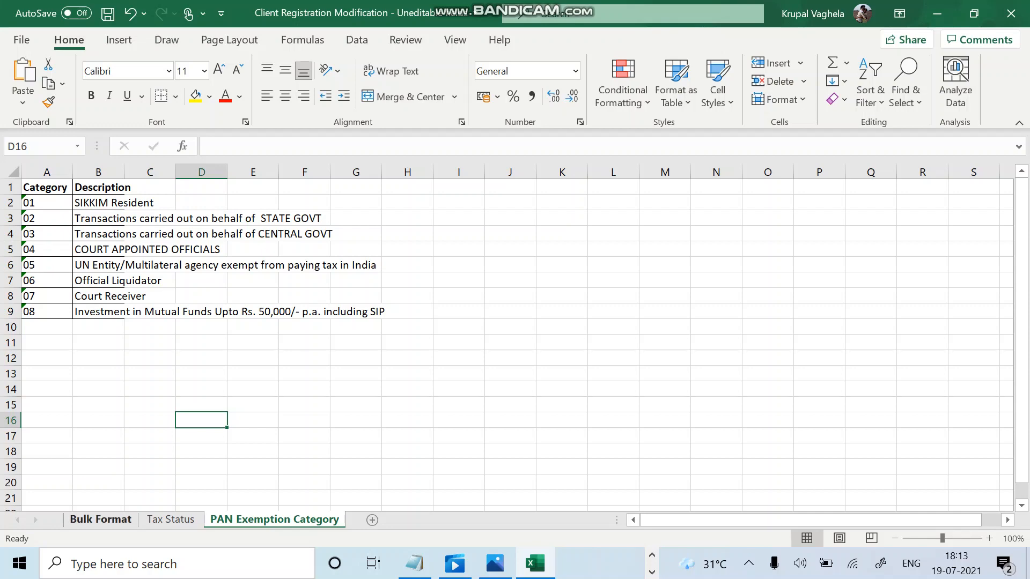
left_click(100, 520)
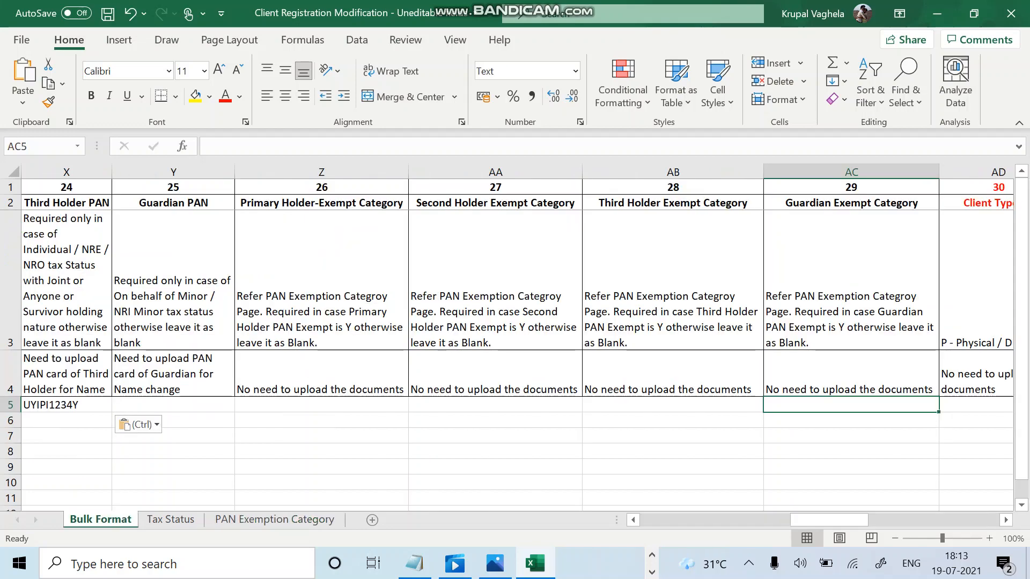
Enter P as the Client Type in cell AD5, discarding the autocomplete suggestion.
left_click(976, 290)
scroll(977, 290, "right", 3)
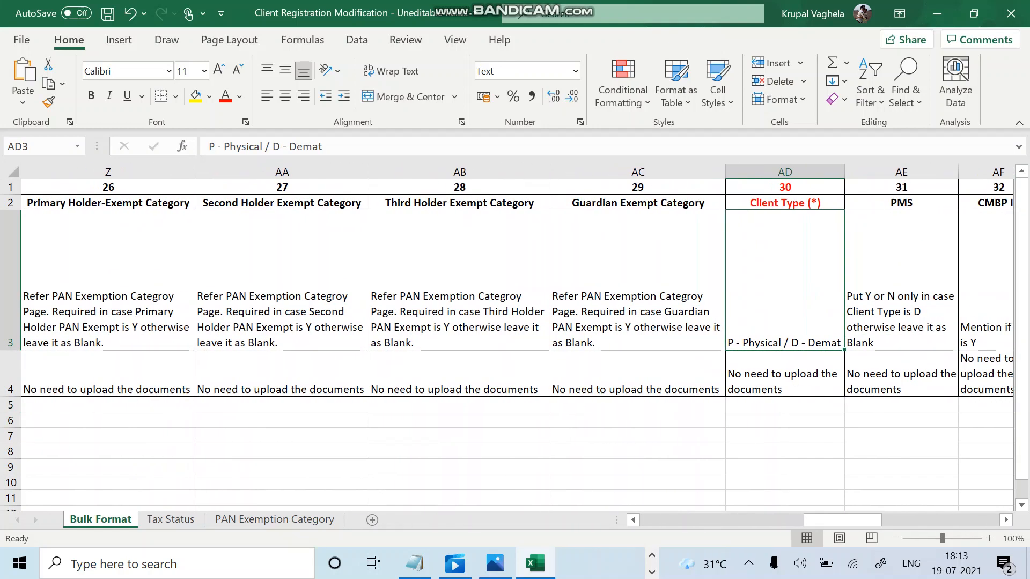
left_click(784, 405)
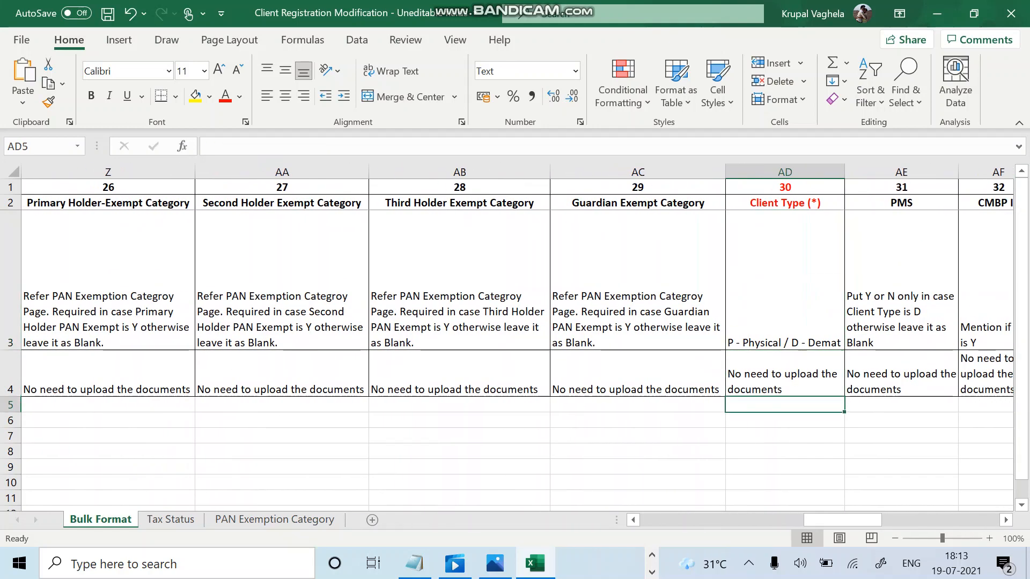
type("p")
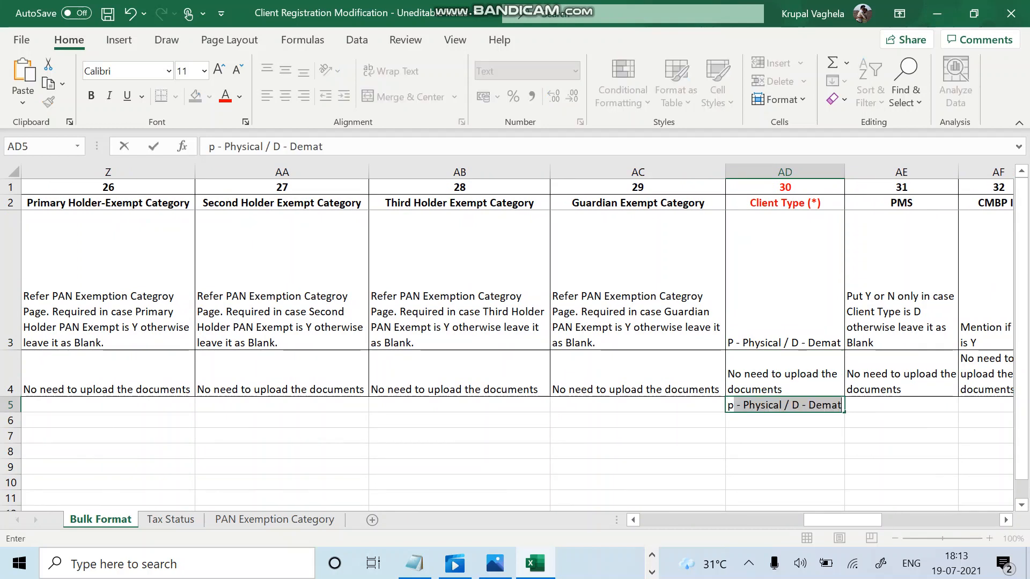
key("BackSpace")
key("BackSpace")
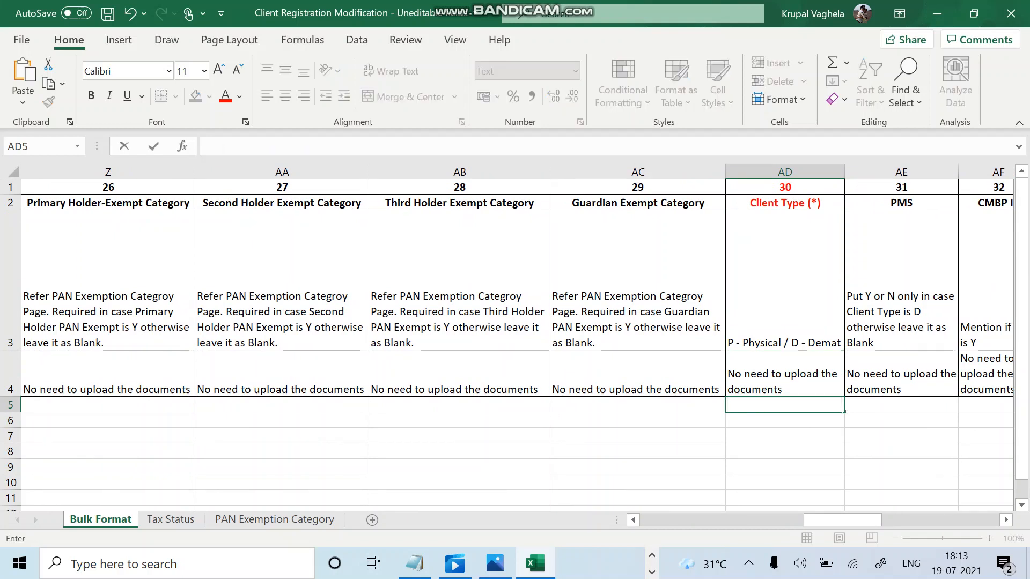
type("P")
key("BackSpace")
Verify the client's Physical type on the BSE client master form, then return to the workbook.
left_click(652, 572)
left_click(652, 556)
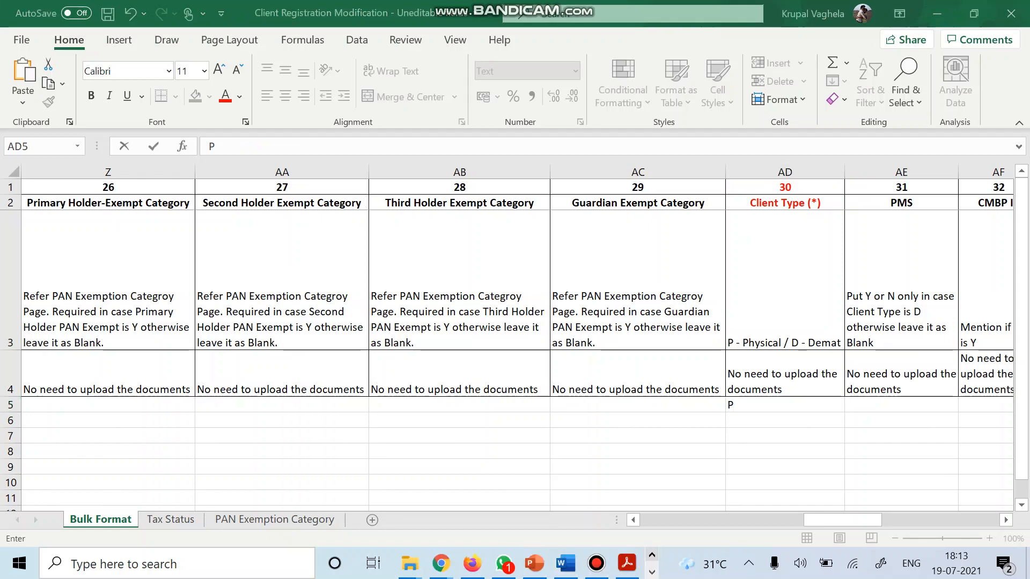
left_click(472, 563)
scroll(507, 244, "down", 3)
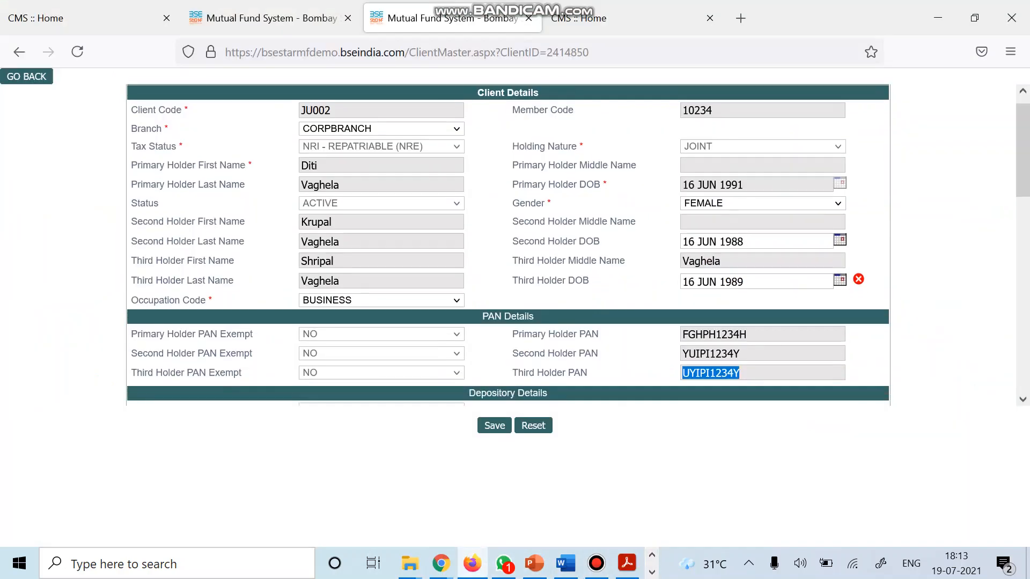
scroll(507, 244, "up", 3)
scroll(507, 244, "down", 2)
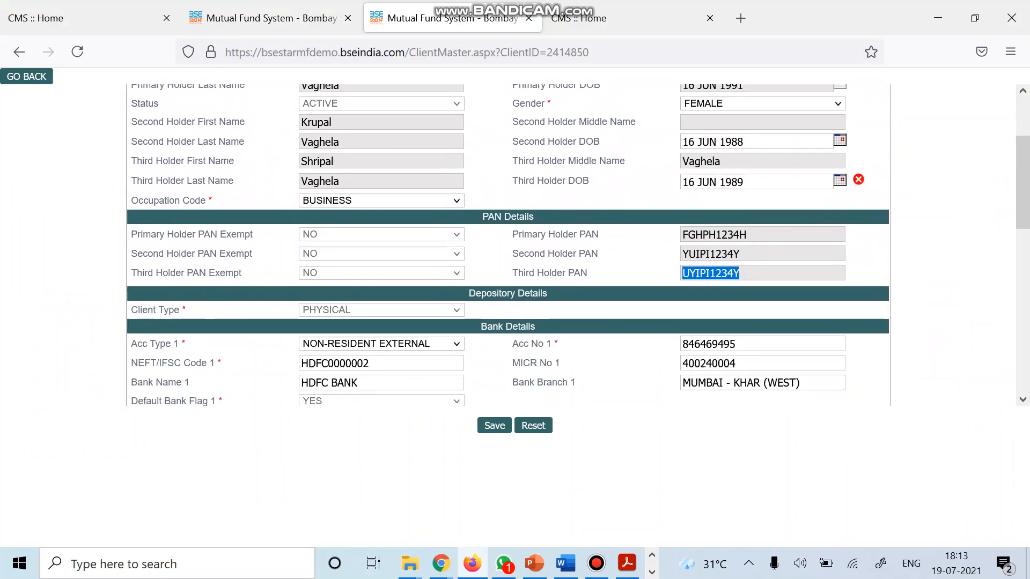
left_click(651, 573)
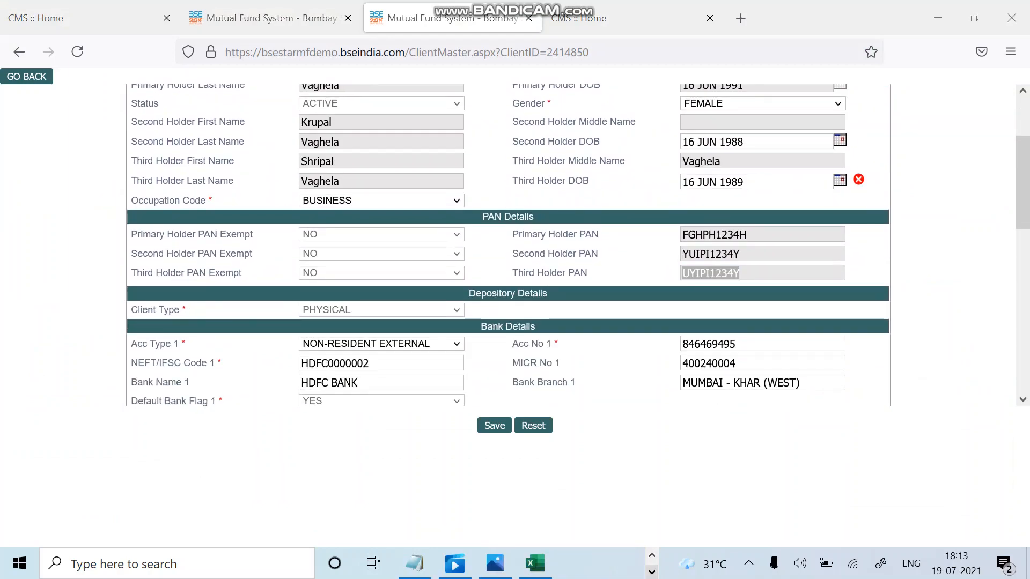
left_click(535, 564)
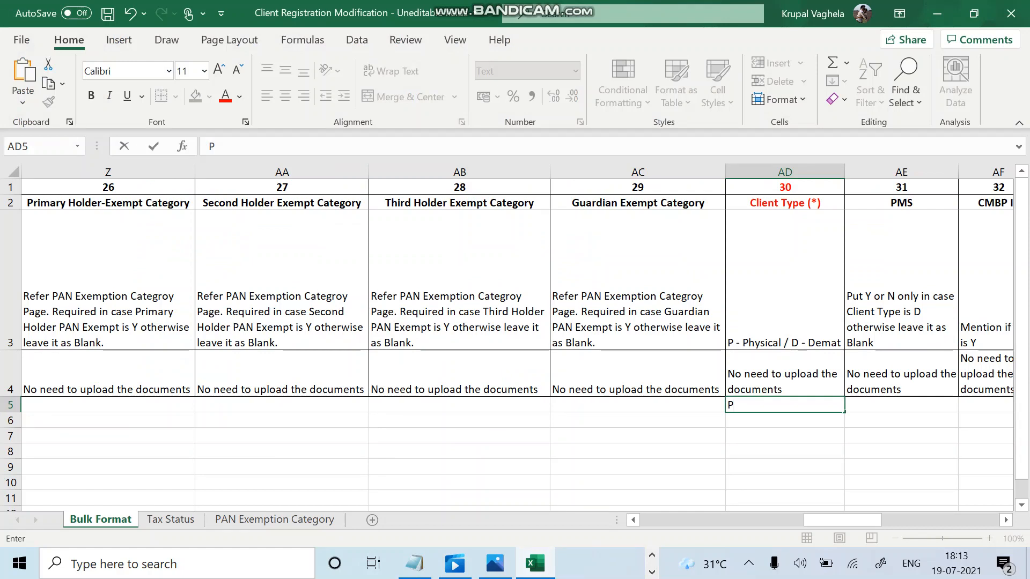
Commit P in AD5 and review the Primary, Second, Third Holder and Guardian exempt category notes.
left_click(108, 374)
left_click(460, 374)
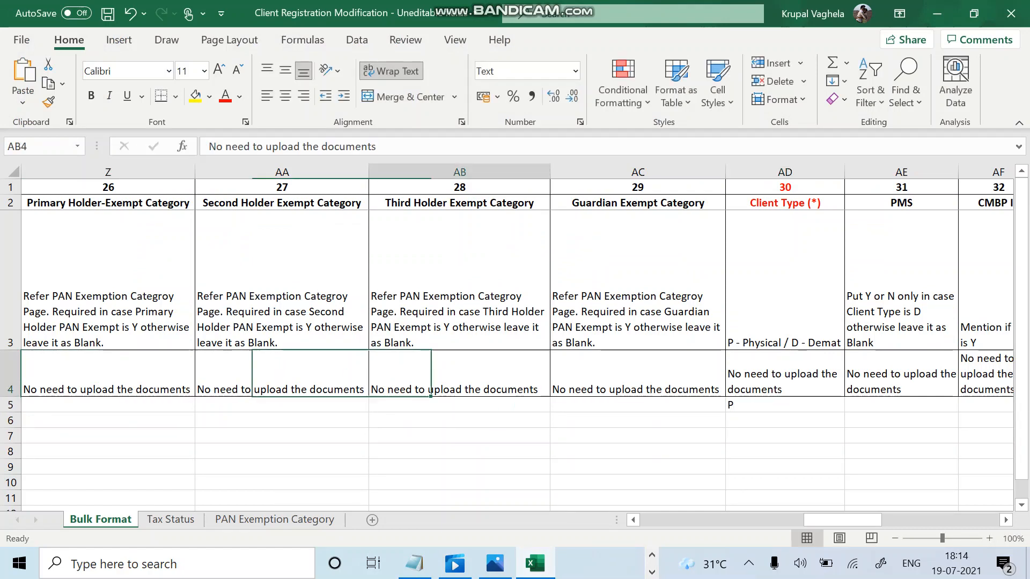
left_click(108, 374)
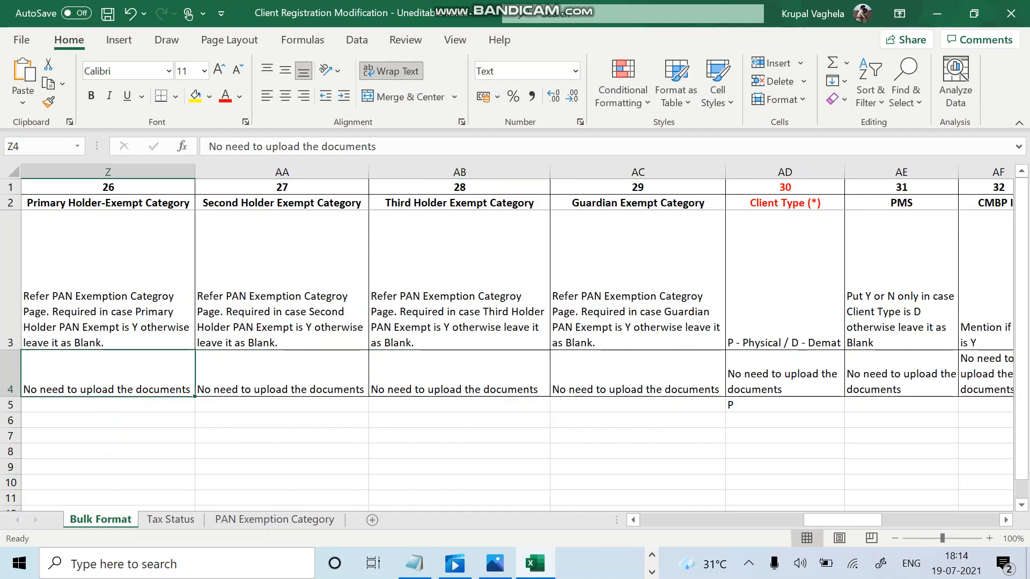
left_click(282, 374)
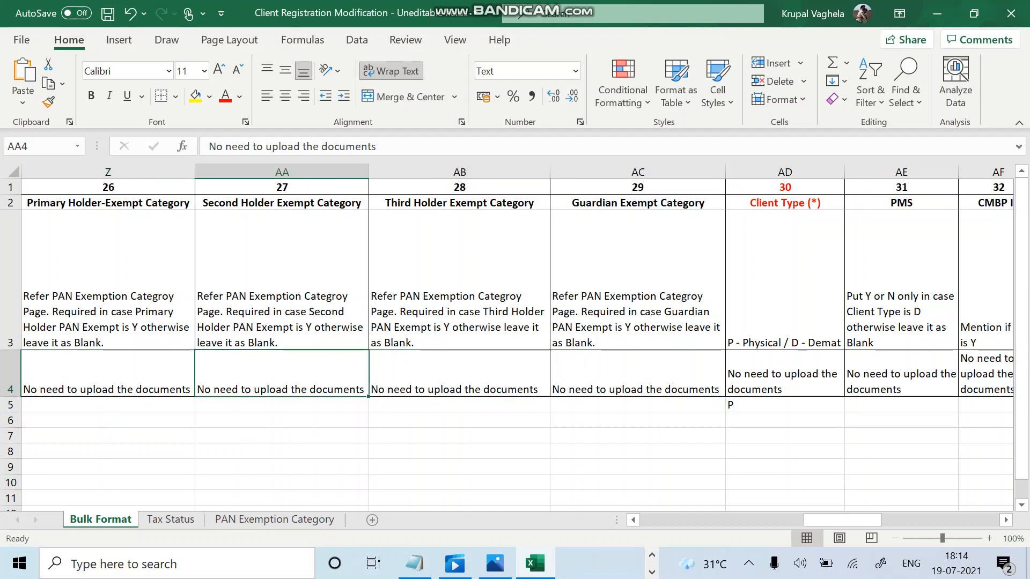
left_click(460, 374)
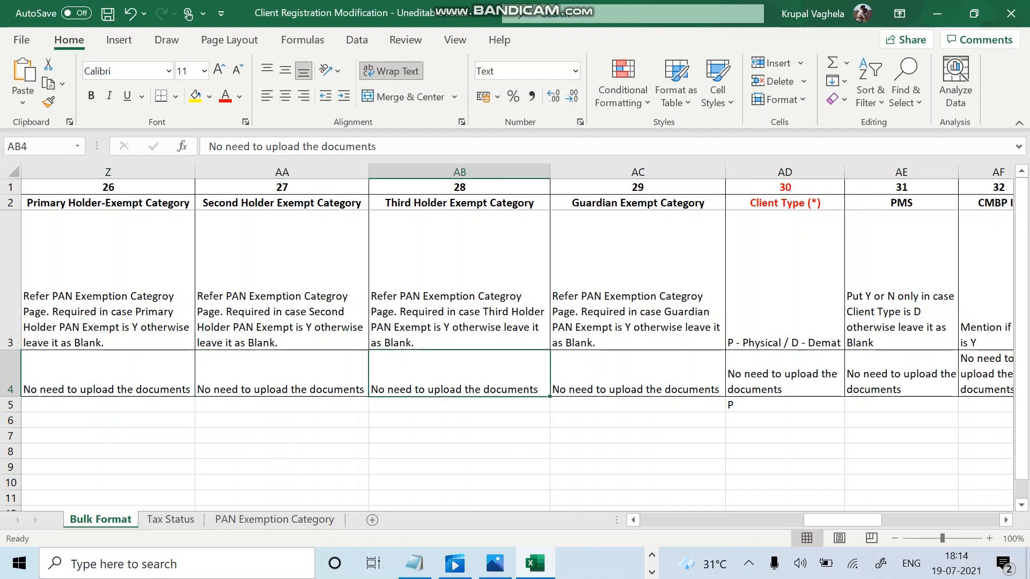
left_click(638, 374)
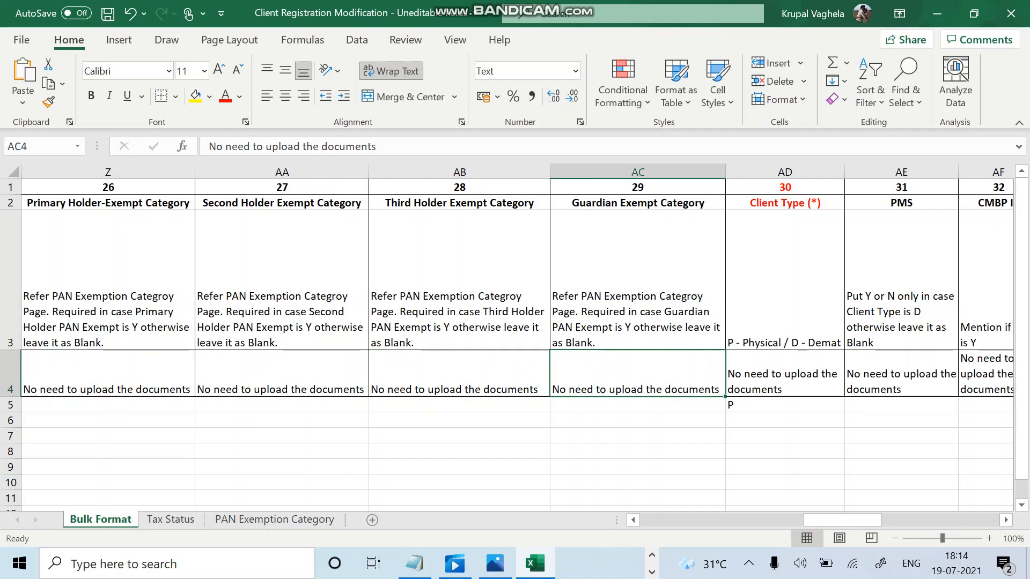
left_click(785, 374)
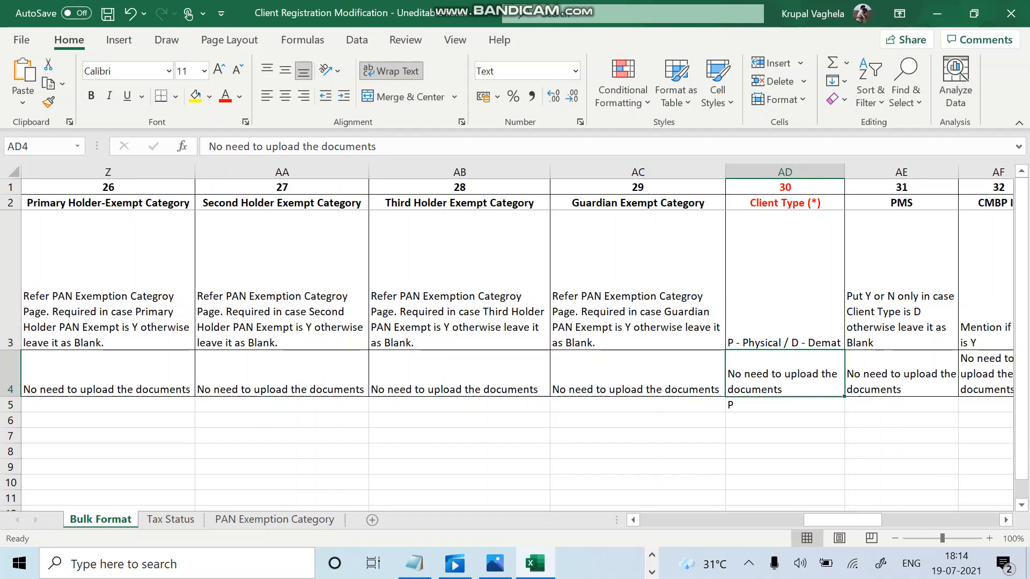
scroll(518, 337, "right", 3)
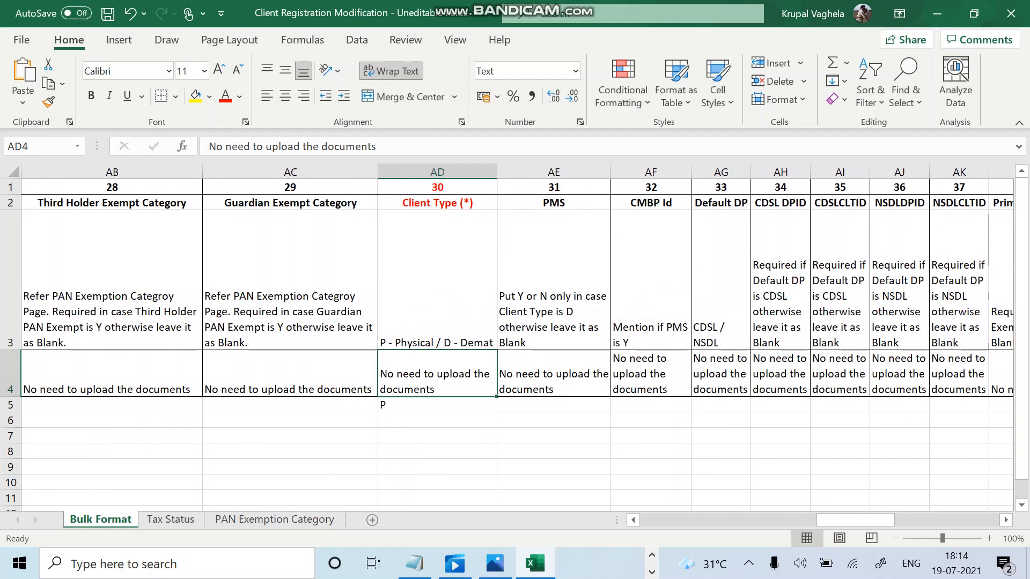
left_click(554, 279)
key("Down")
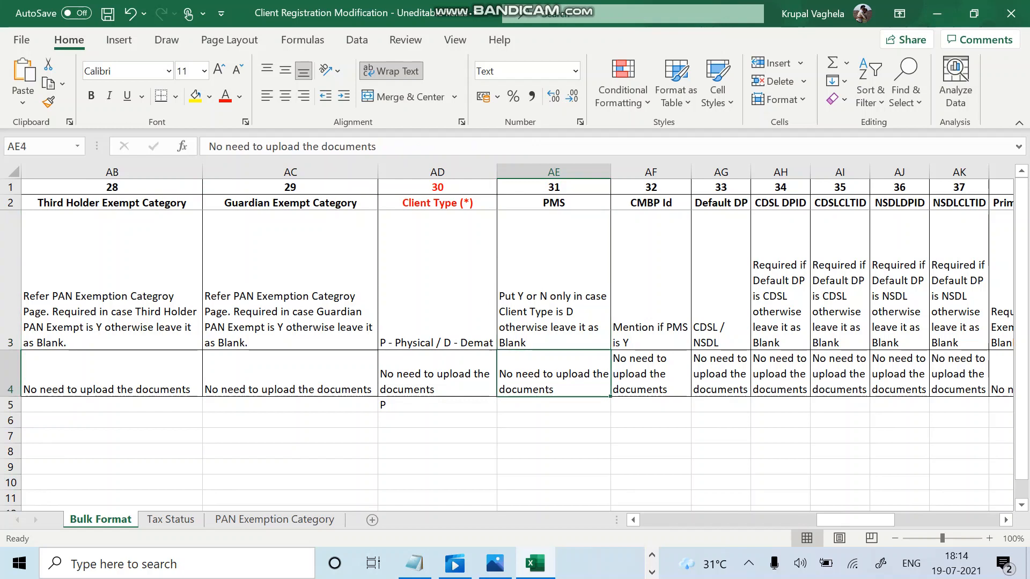
left_click(437, 289)
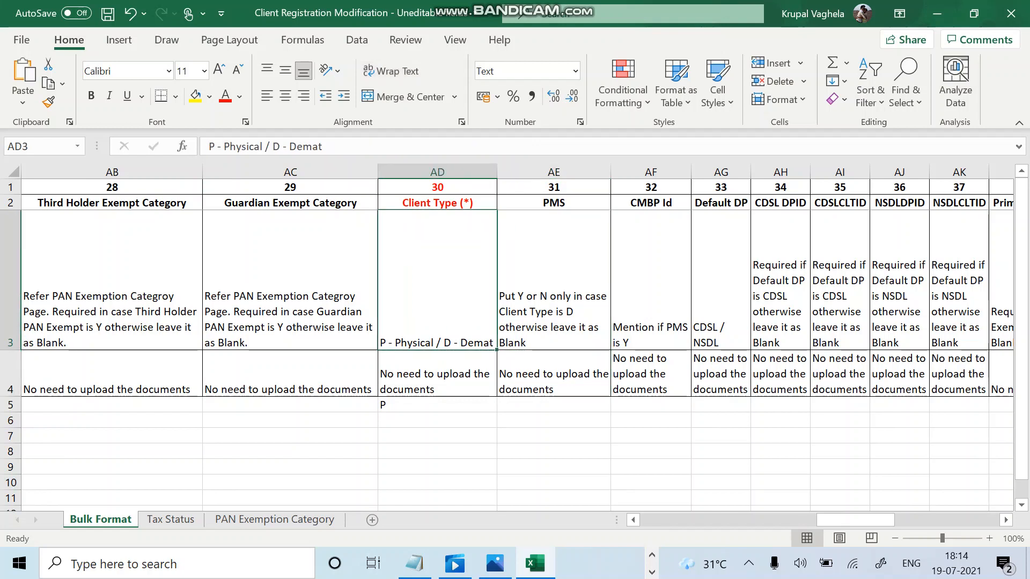
left_click(553, 374)
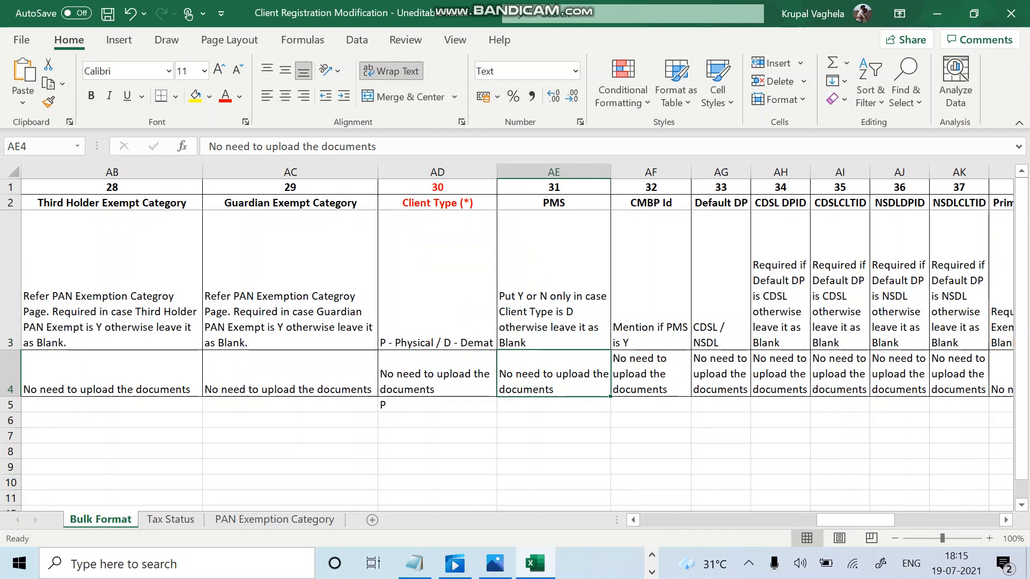
left_click(553, 405)
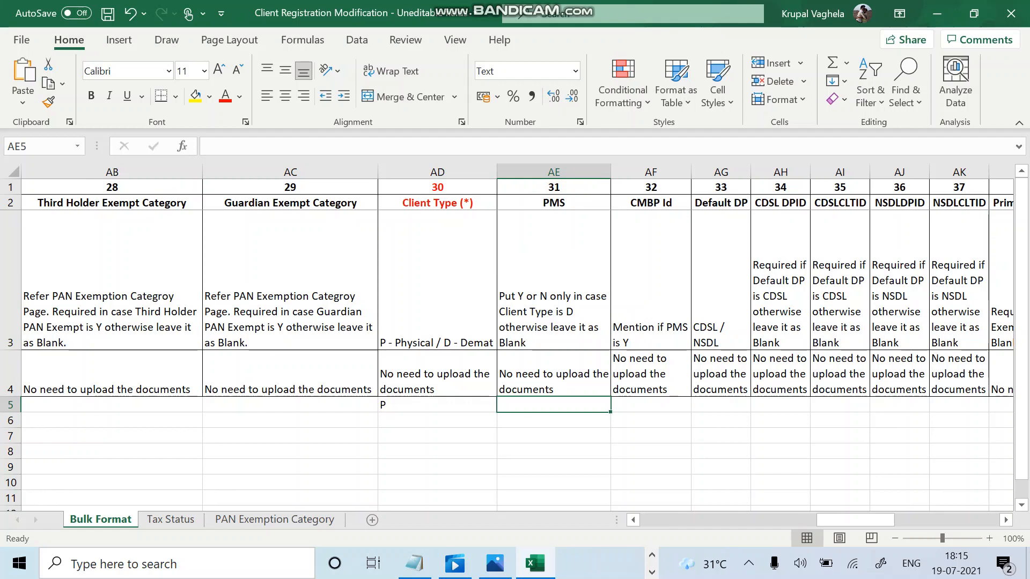
left_click(651, 300)
scroll(651, 322, "right", 3)
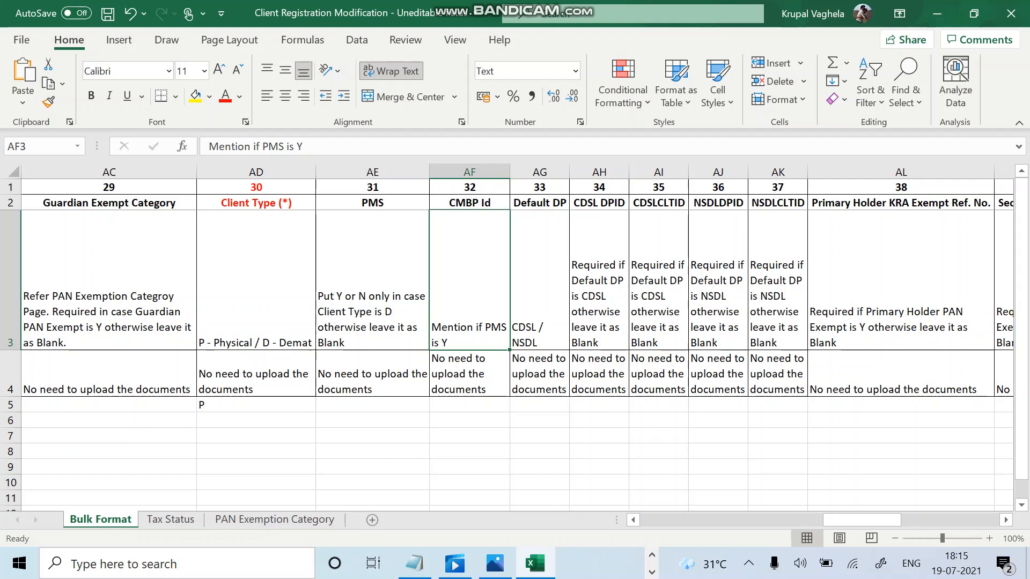
left_click(372, 290)
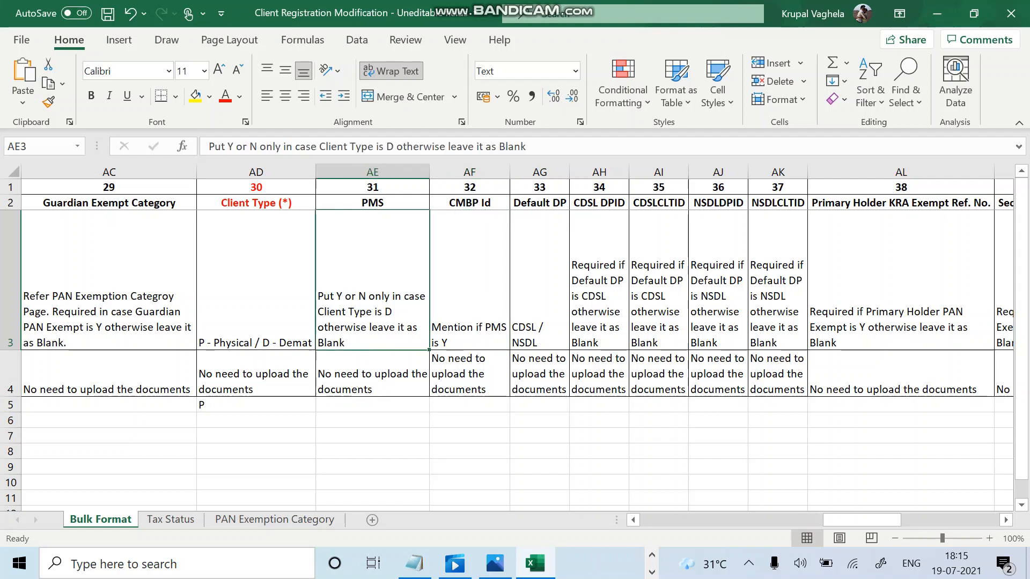
left_click(469, 405)
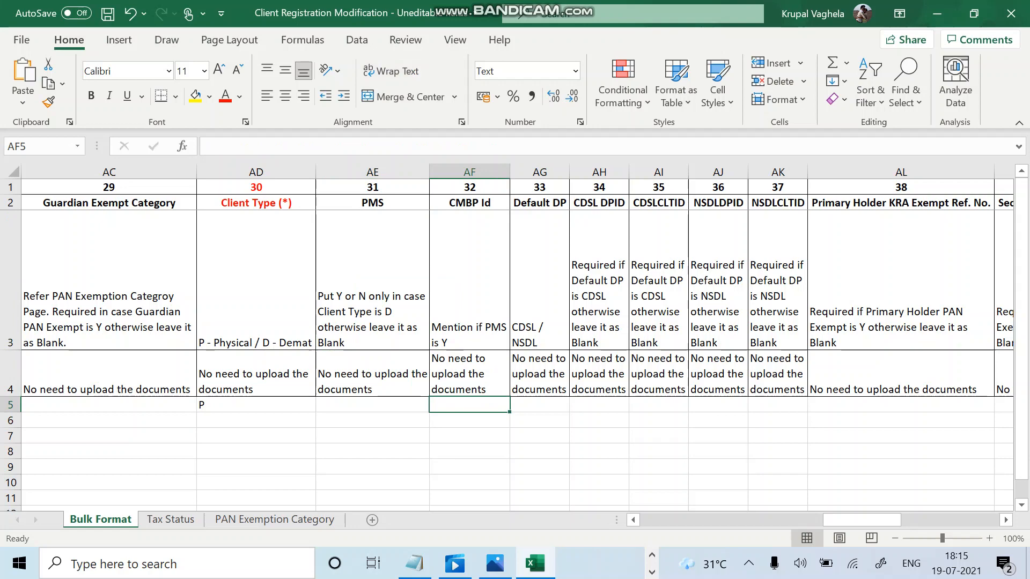
scroll(517, 343, "right", 3)
left_click(364, 290)
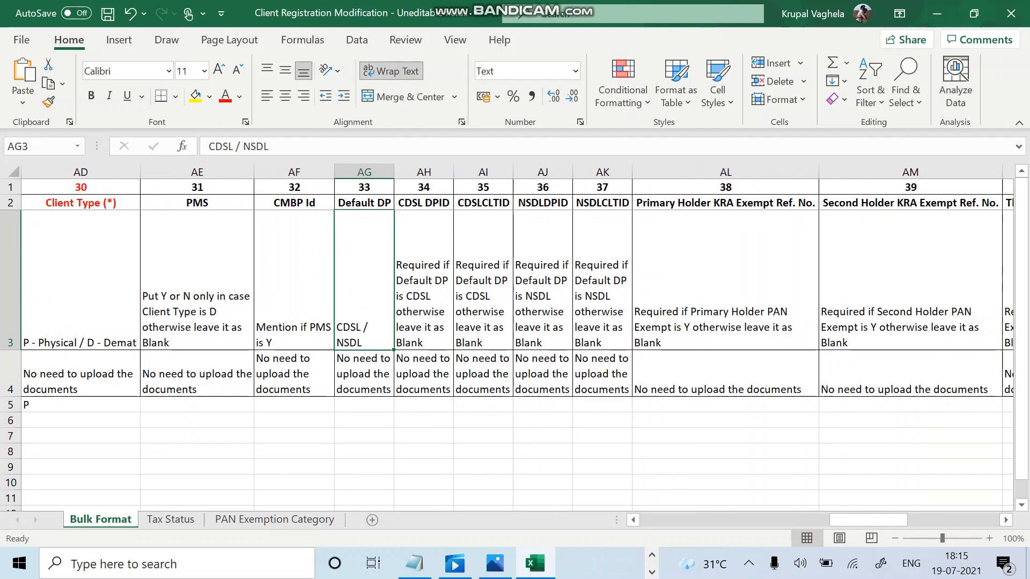
left_click(364, 405)
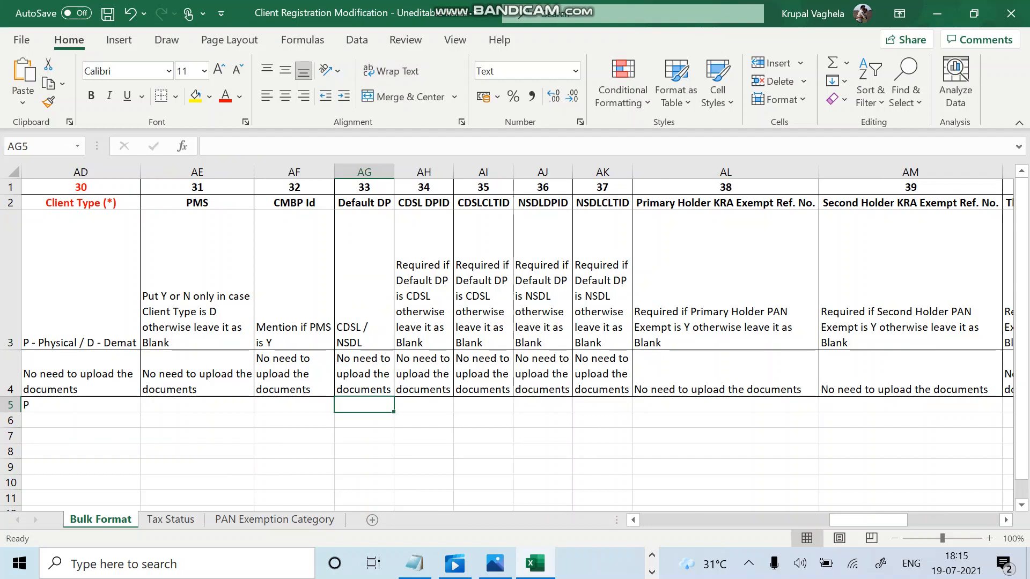
left_click(424, 405)
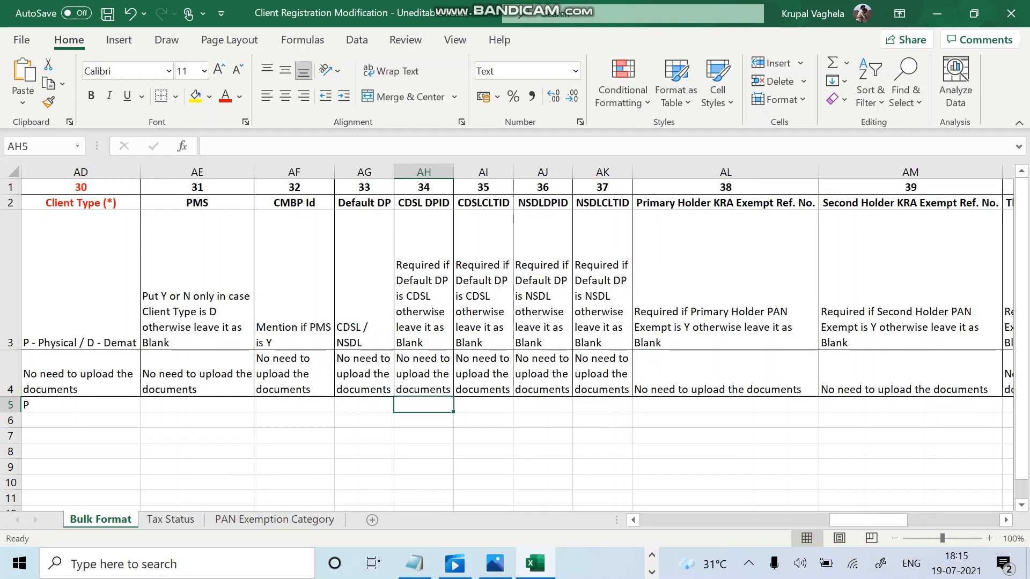
left_click(484, 405)
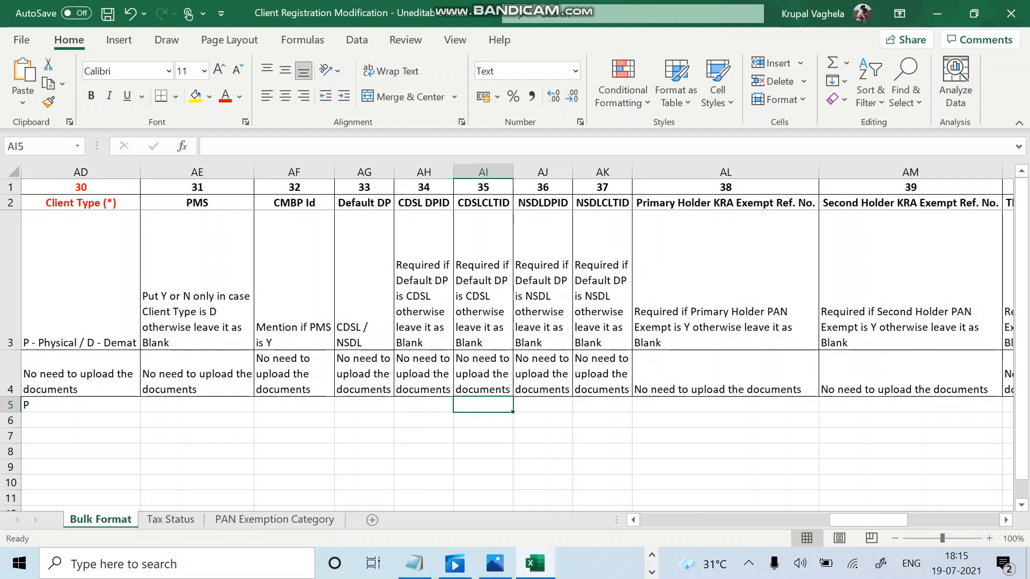
left_click(543, 405)
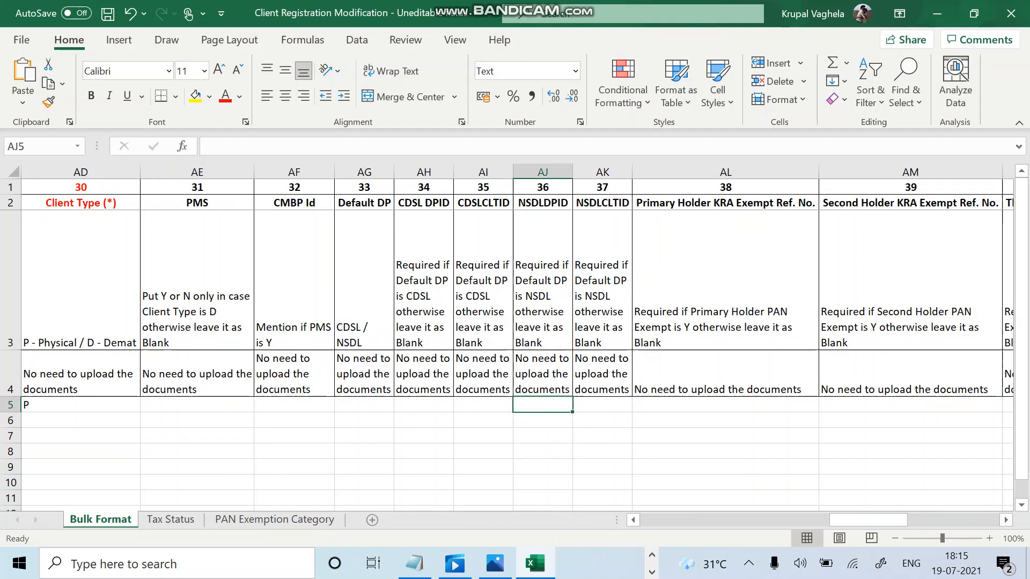
left_click(602, 405)
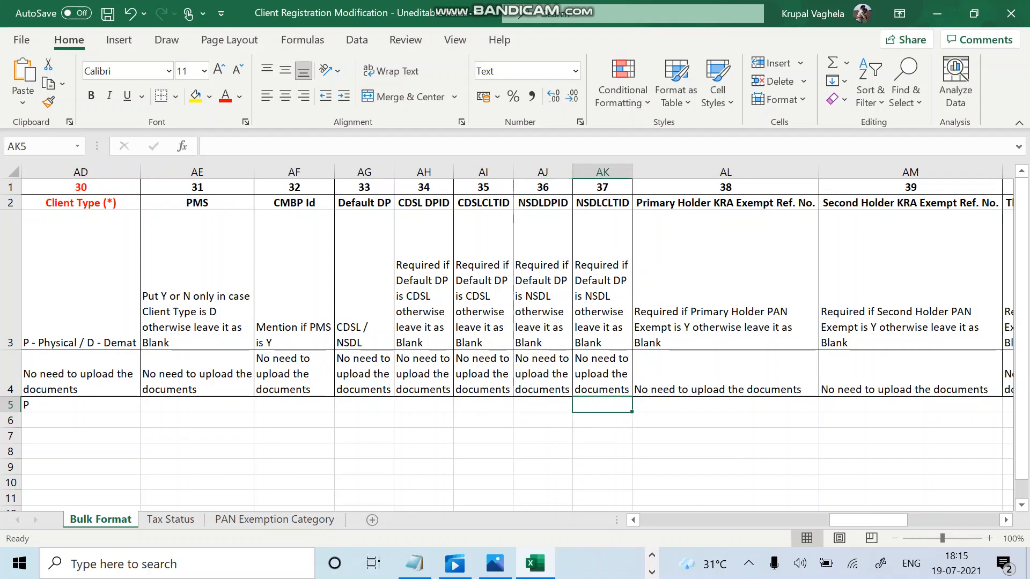
left_click(543, 405)
left_click(602, 405)
left_click(364, 311)
left_click(543, 405)
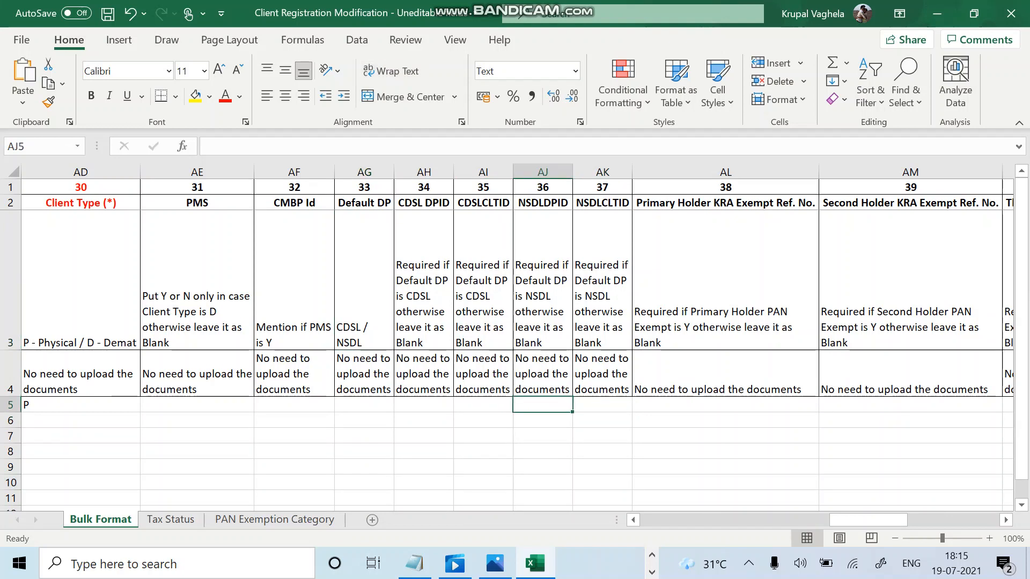
left_click(603, 405)
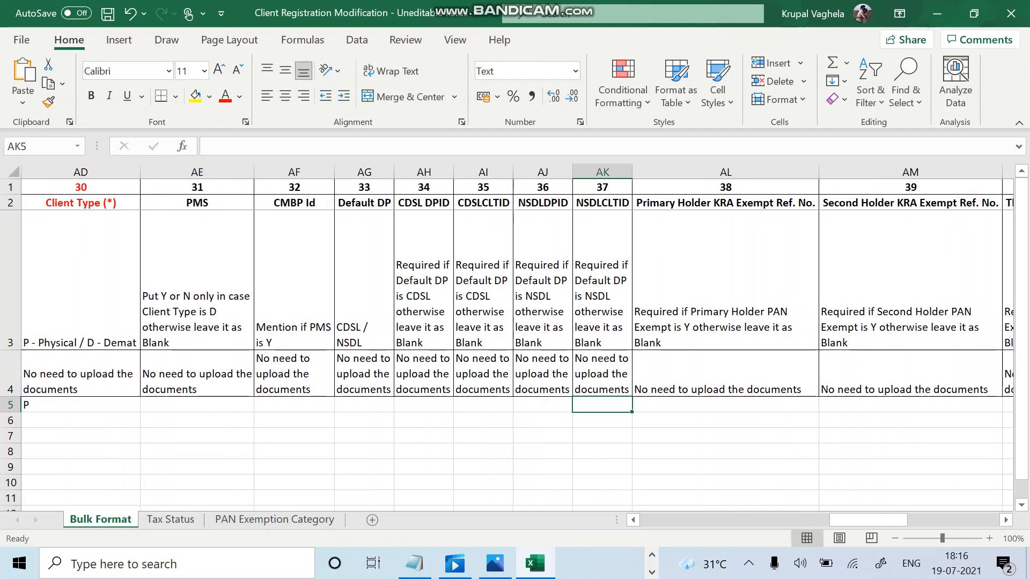
Review the Primary, Second, Third Holder and Guardian KRA Exempt Ref. No headings.
scroll(517, 337, "right", 3)
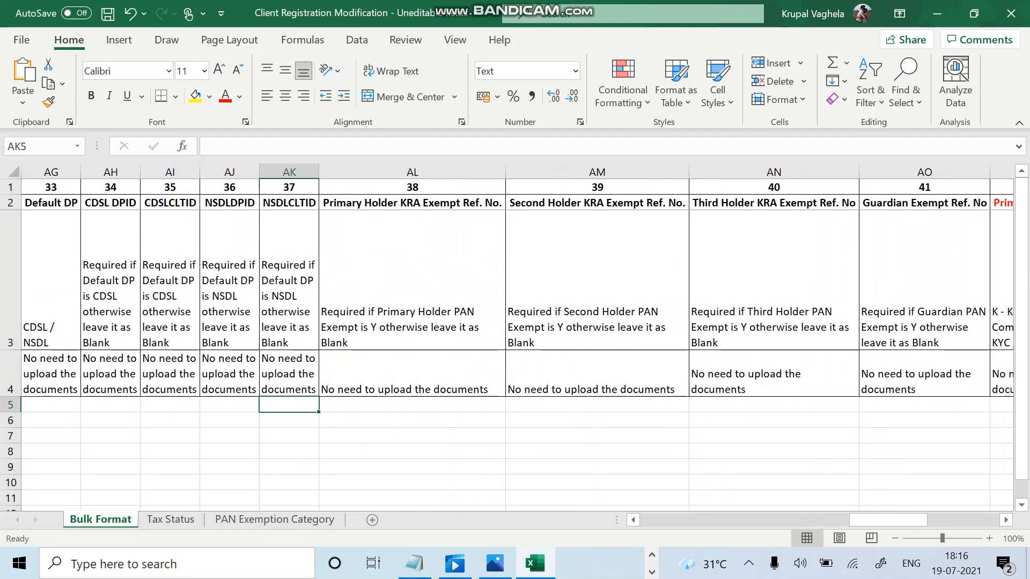
left_click(412, 203)
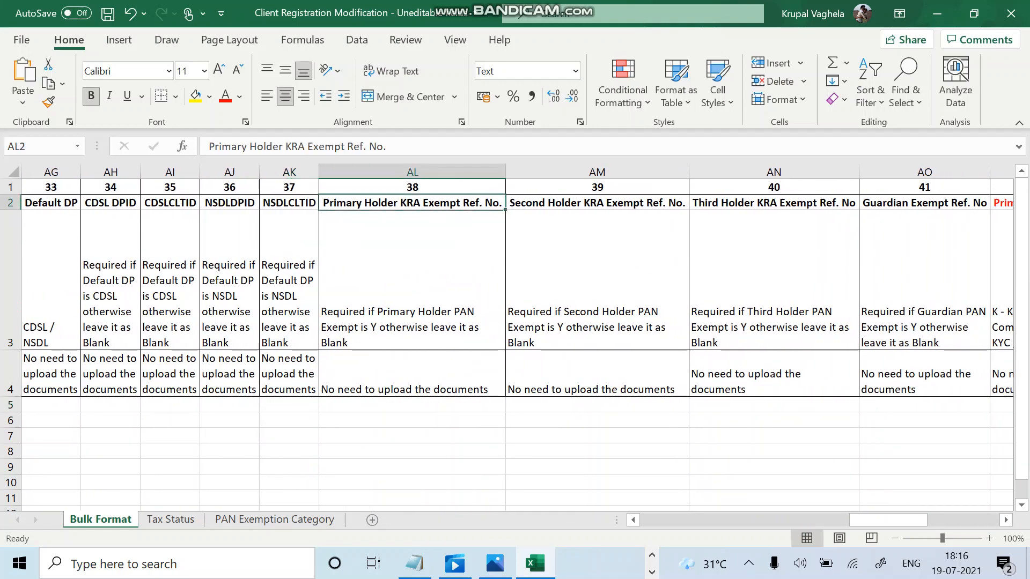
left_click(597, 203)
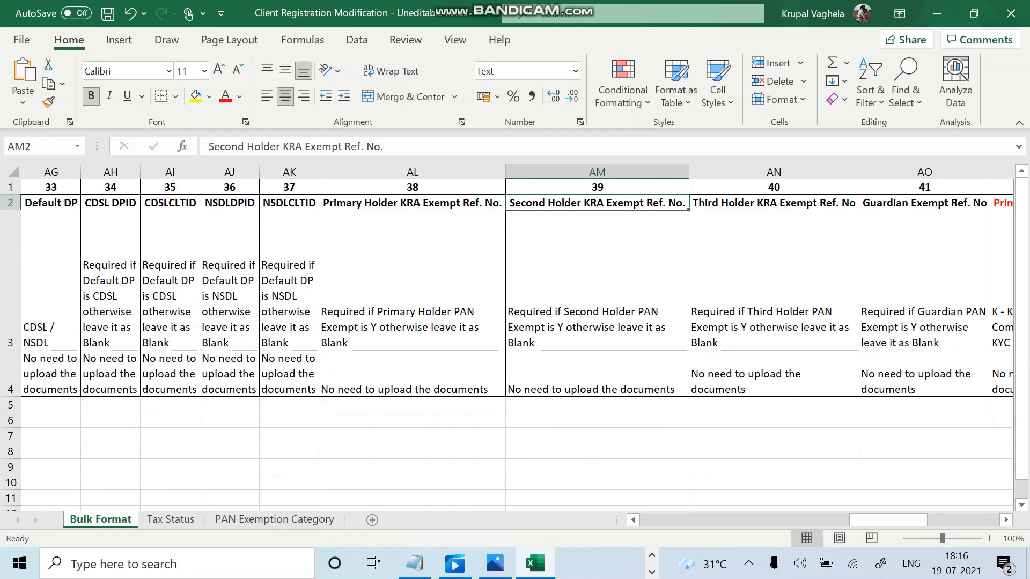
left_click(774, 203)
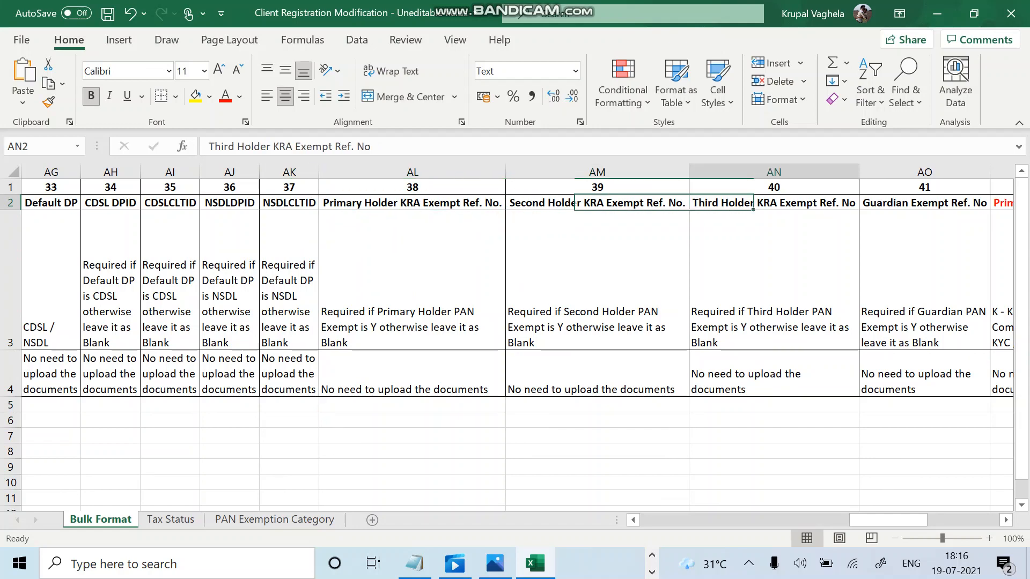
scroll(517, 343, "right", 3)
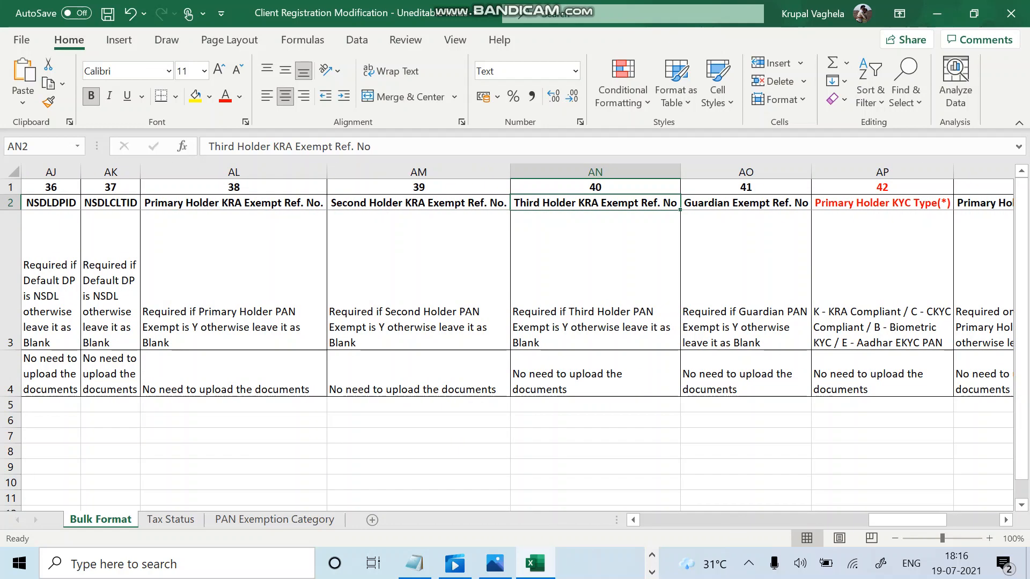
left_click(746, 203)
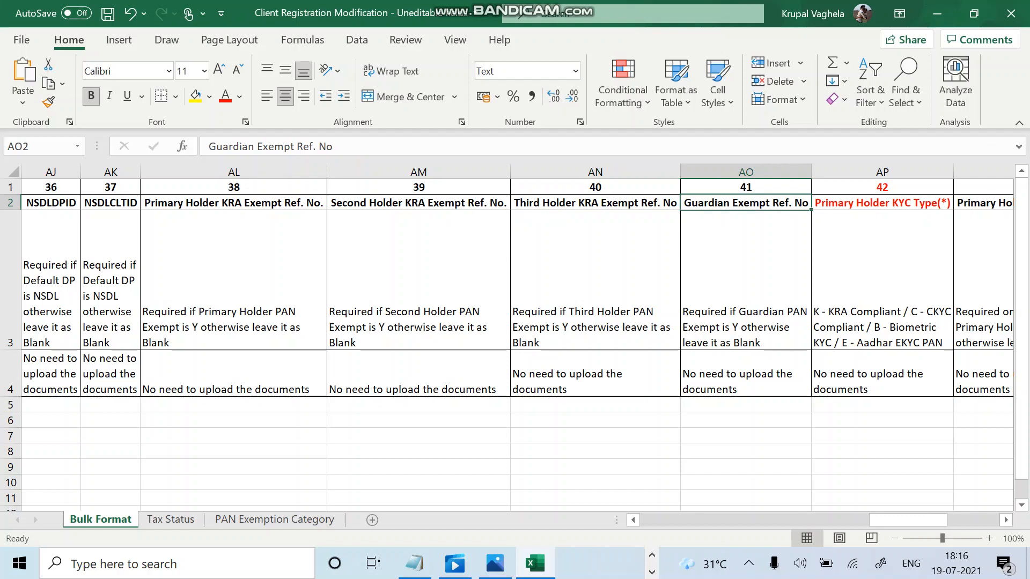
Change AO's heading to Guardian KRA Exempt Ref. No, autofit column AO, and review the AL–AO notes.
double_click(729, 203)
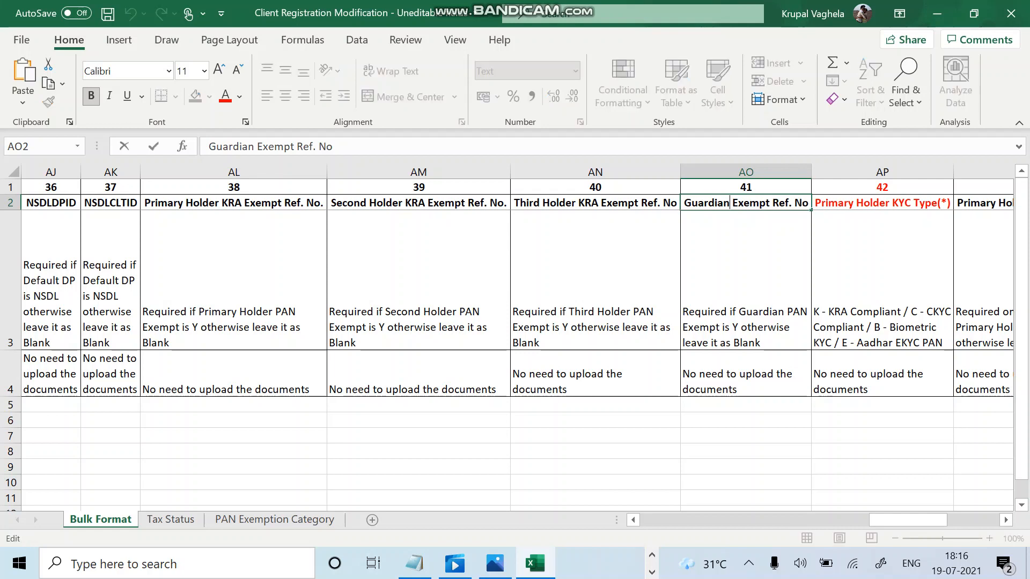
type("KRA")
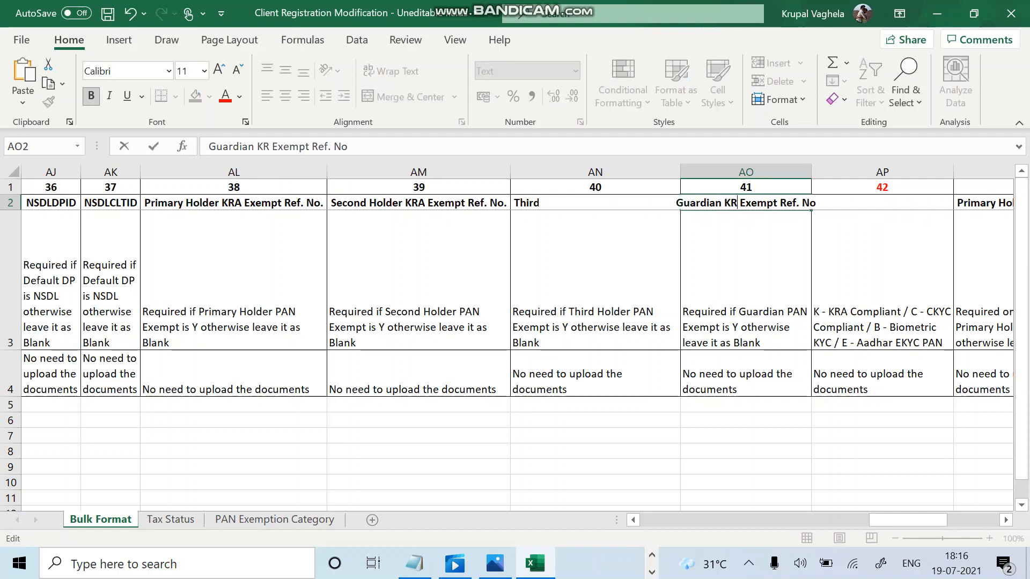
key("Return")
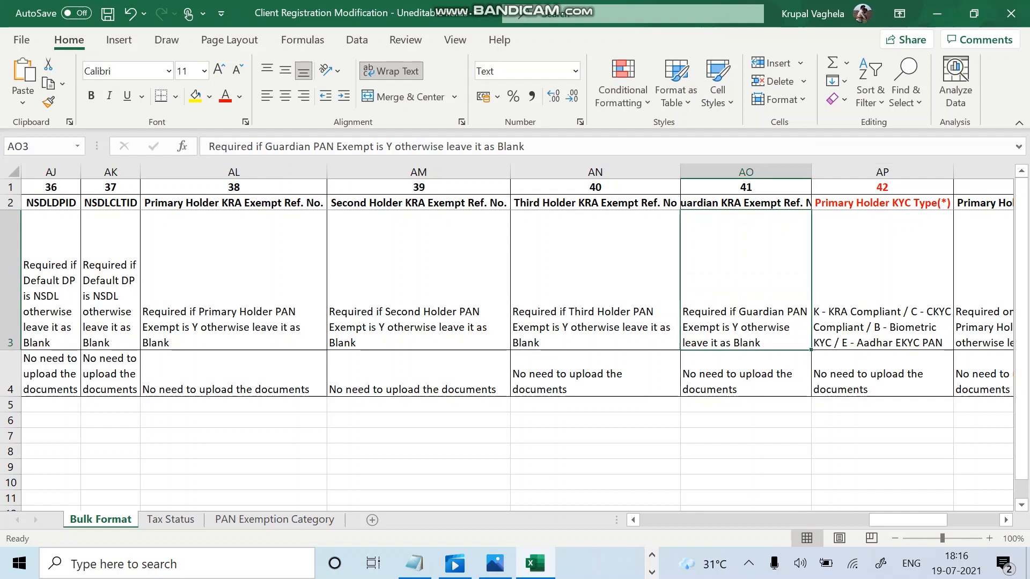
double_click(811, 172)
left_click(234, 280)
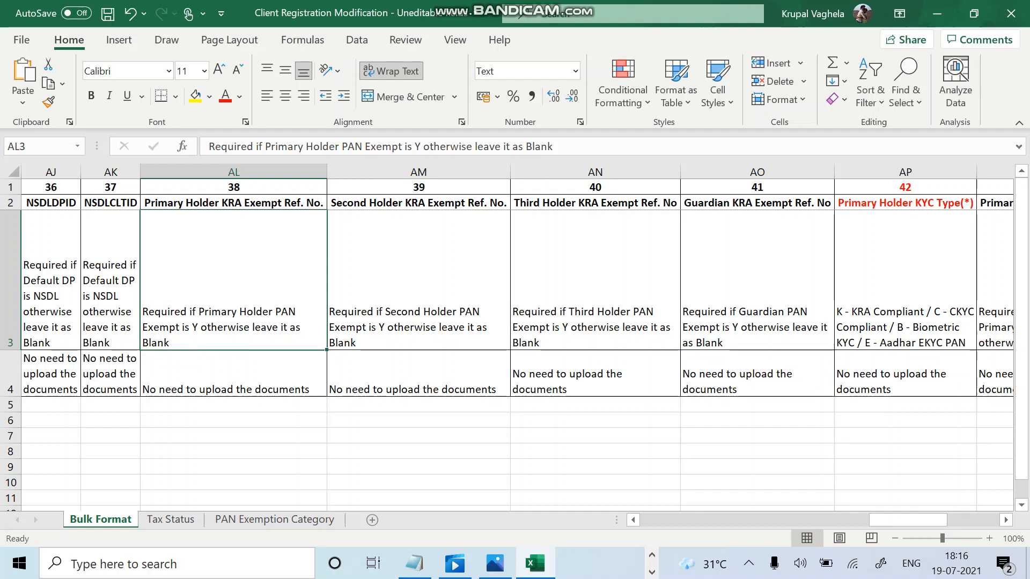
left_click_drag(230, 376, 757, 375)
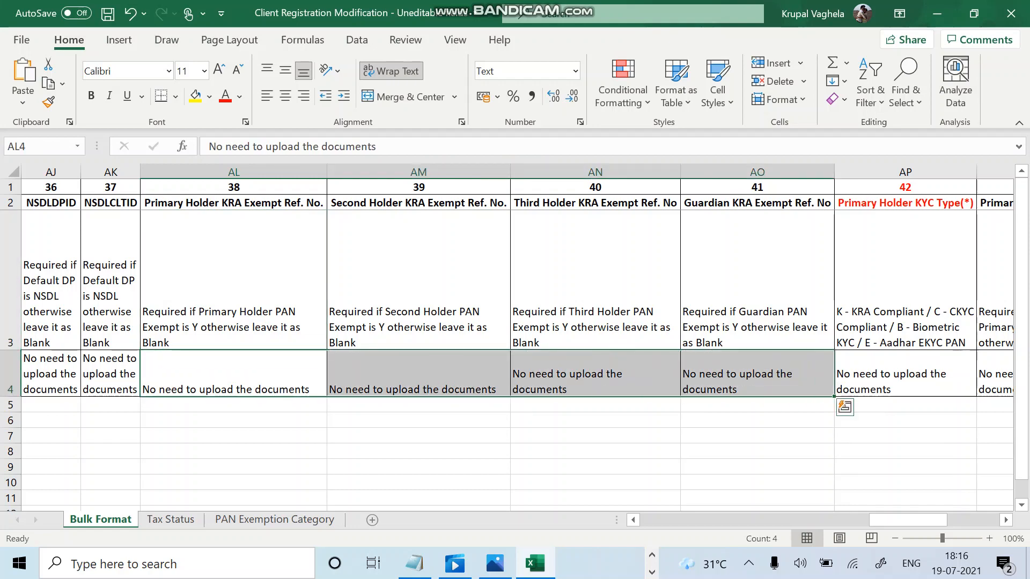
Check the primary holder's KYC type on the BSE client master form.
scroll(517, 337, "right", 3)
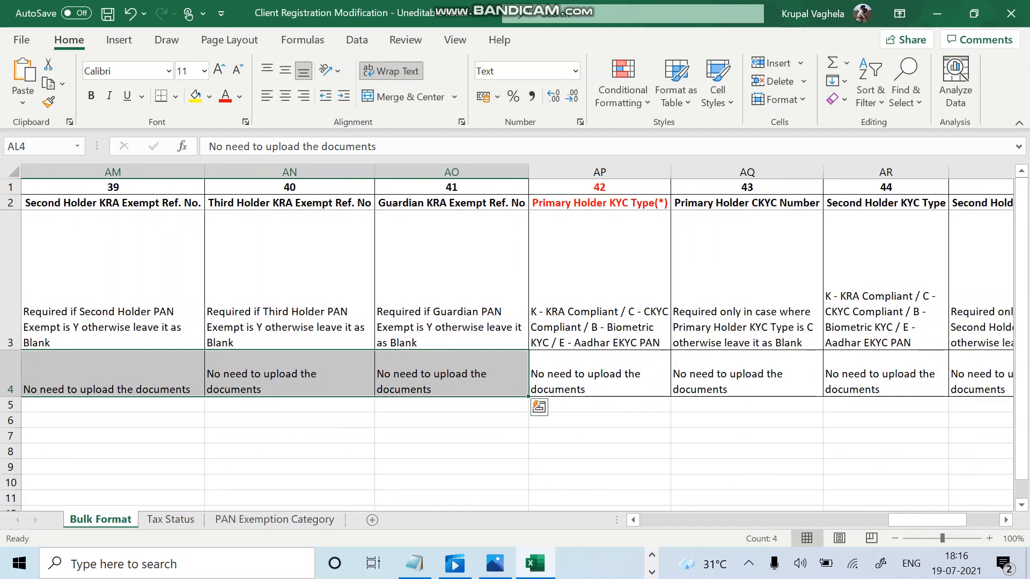
scroll(517, 337, "right", 1)
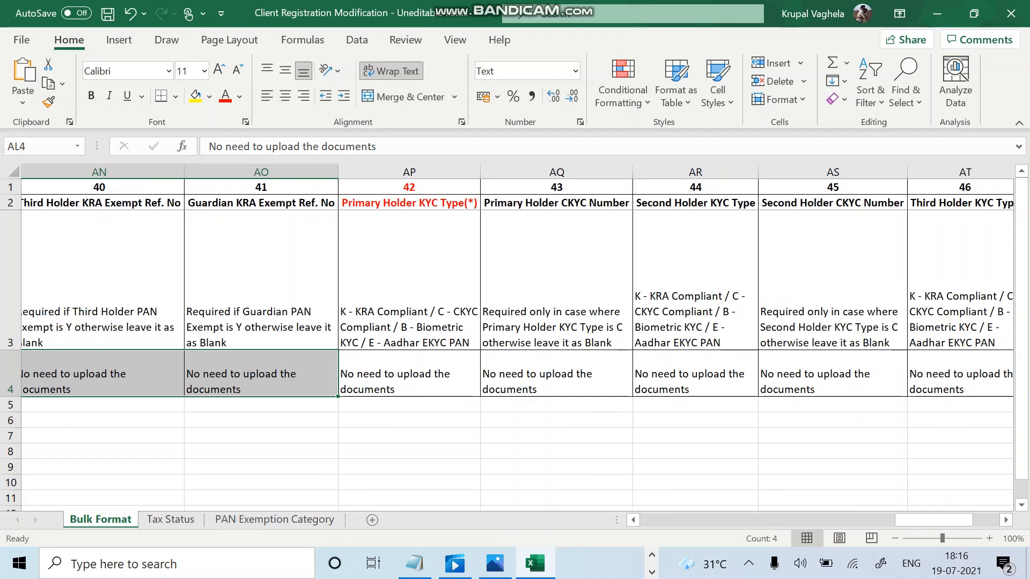
left_click(416, 405)
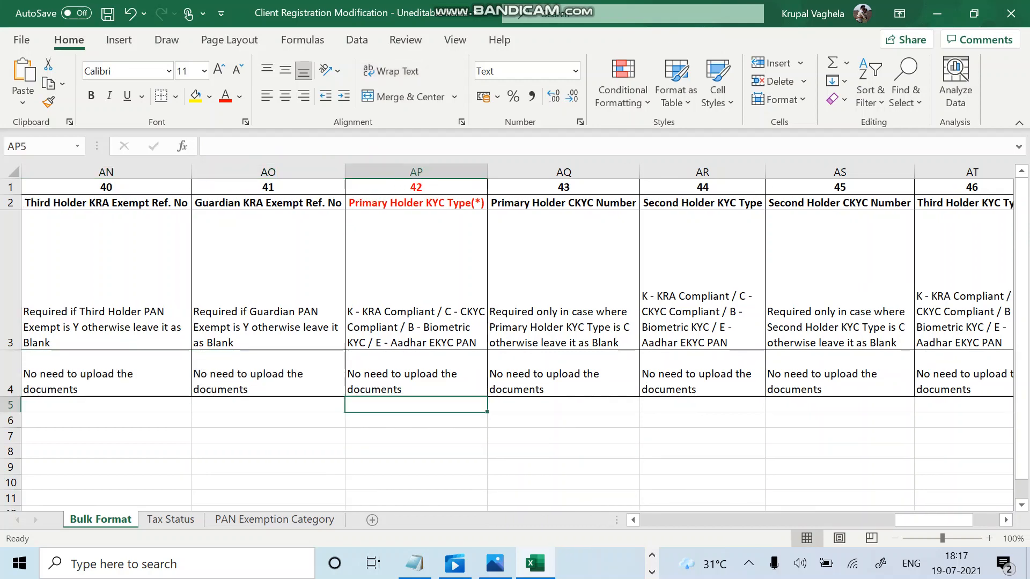
left_click(652, 556)
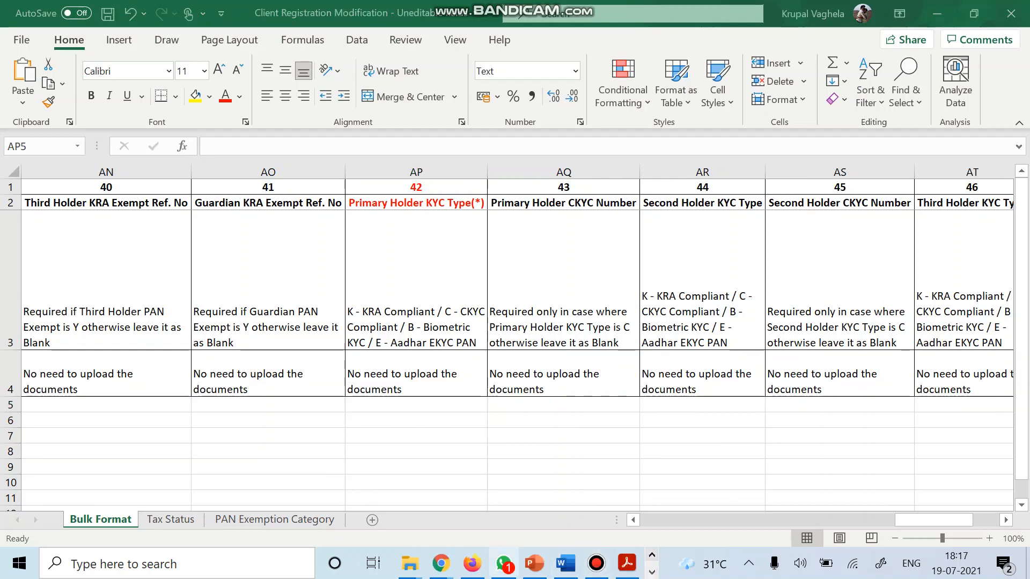
left_click(472, 563)
scroll(508, 246, "down", 10)
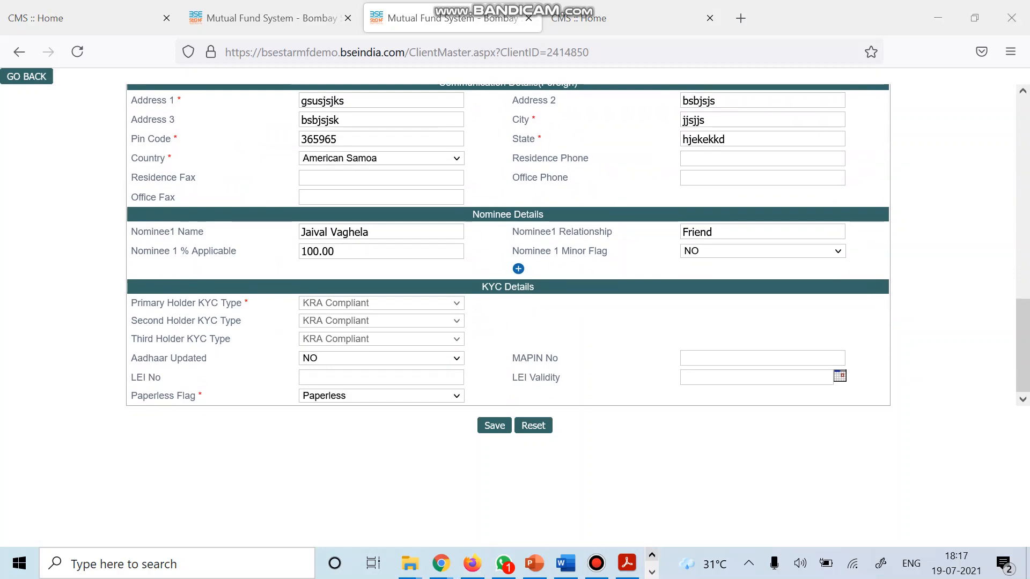
left_click(651, 572)
left_click(536, 564)
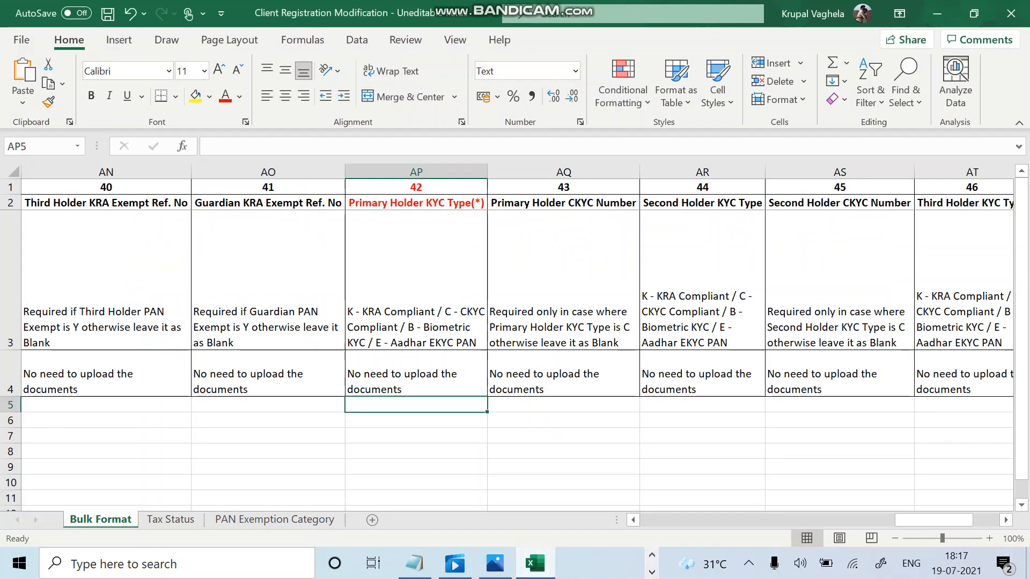
Enter K (KRA Compliant) as the Primary Holder KYC Type in AP5.
left_click(417, 280)
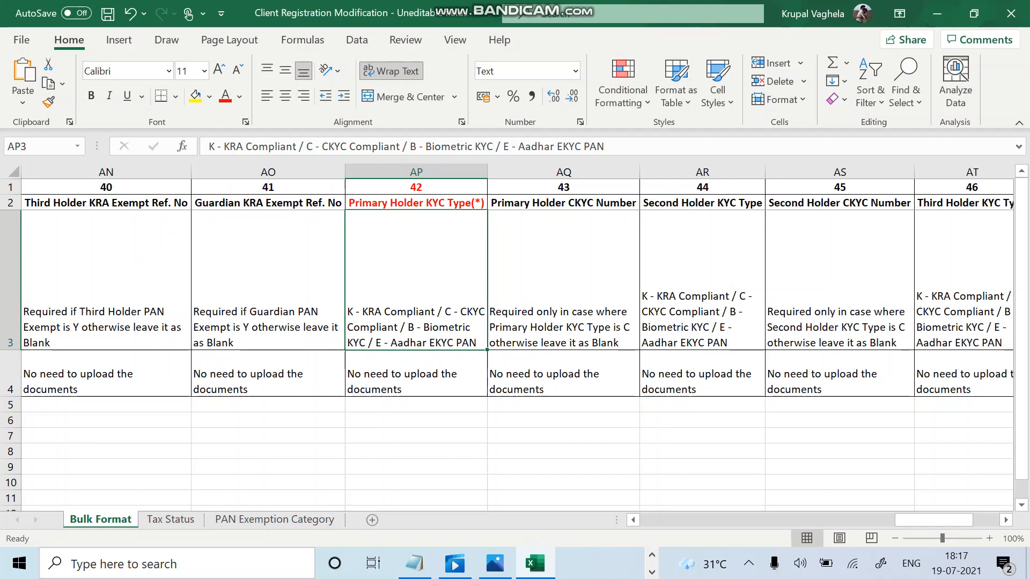
key("Down")
key("Down")
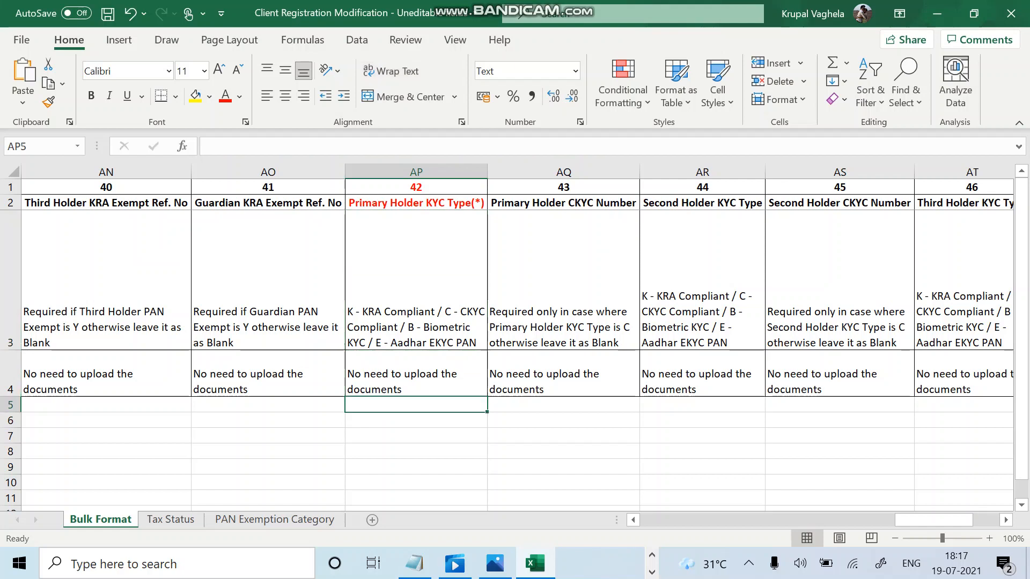
type("K")
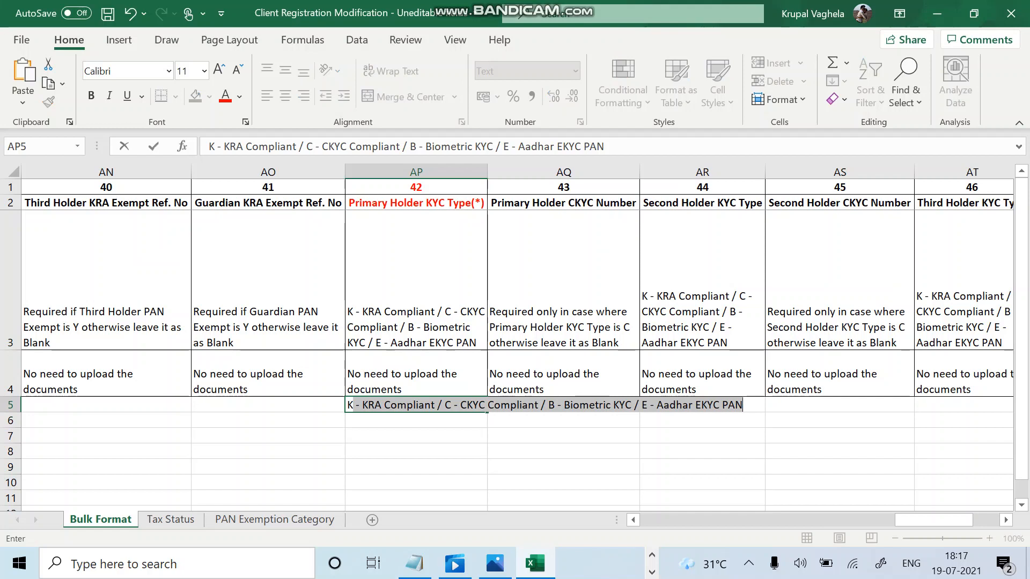
key("BackSpace")
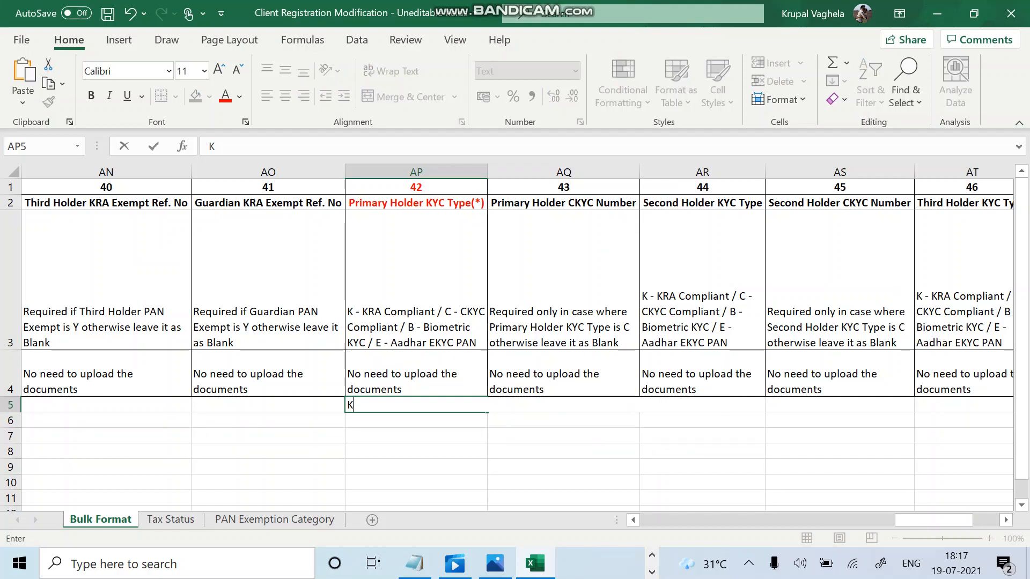
key("Tab")
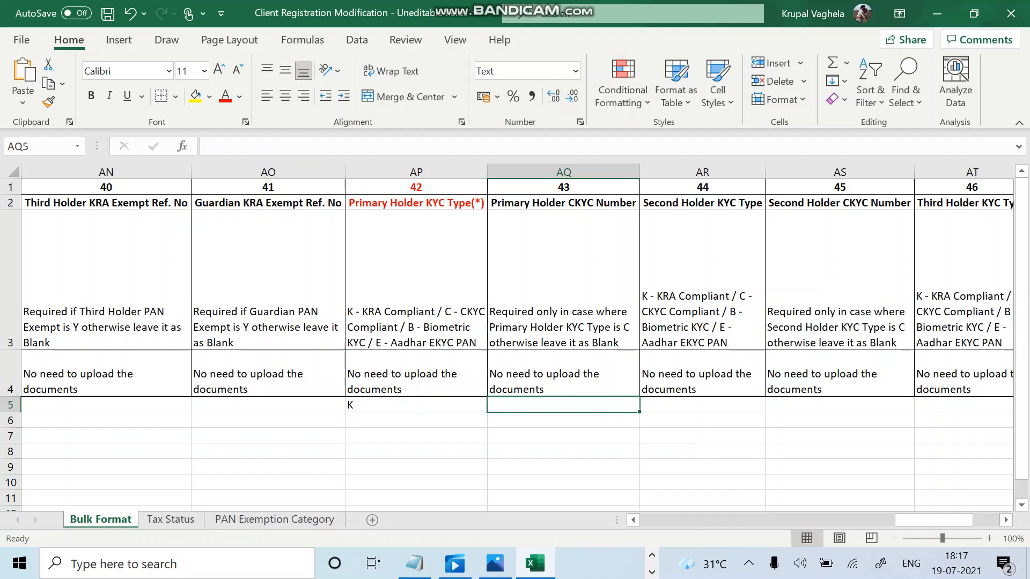
left_click(702, 301)
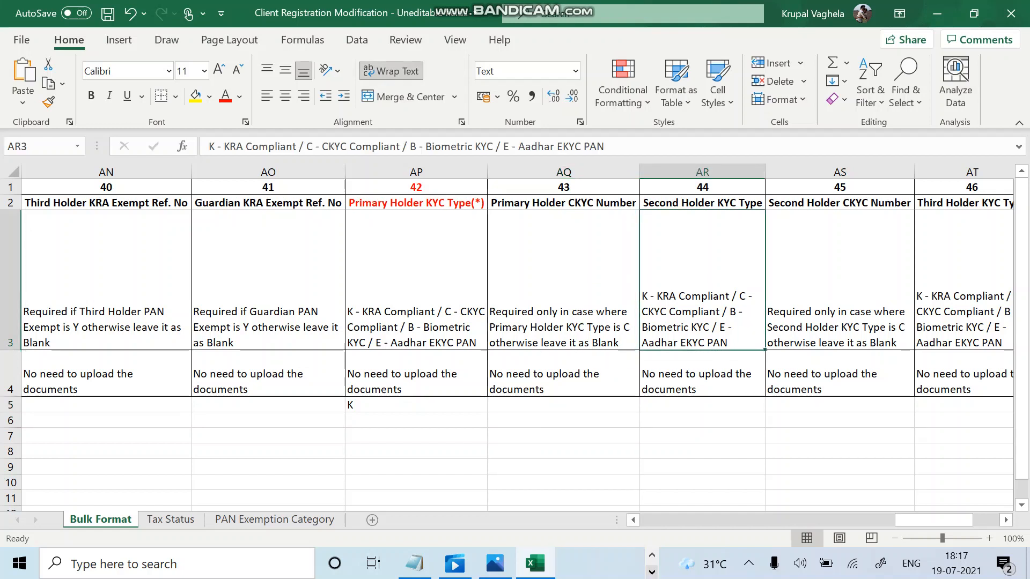
left_click(652, 572)
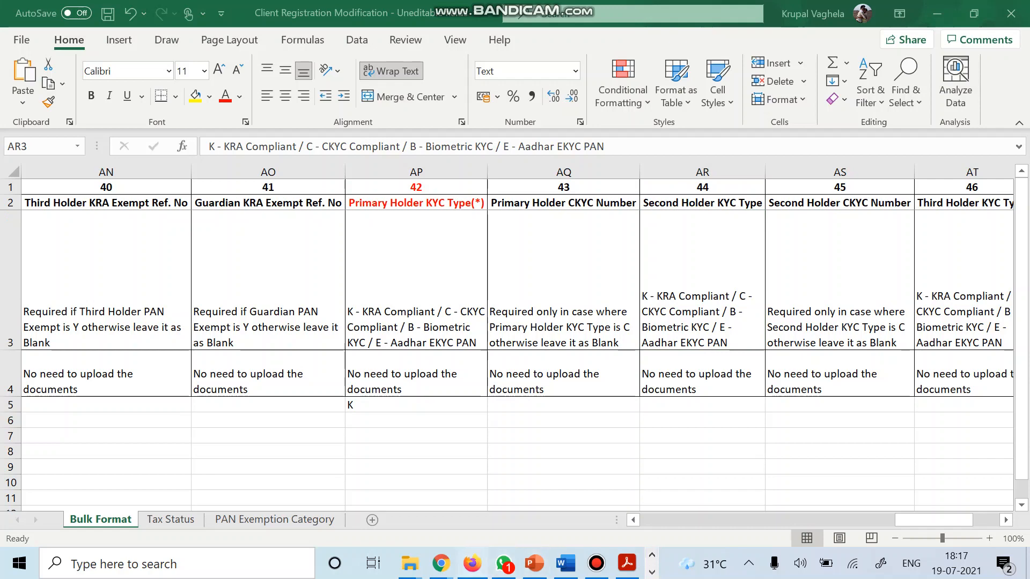
left_click(472, 563)
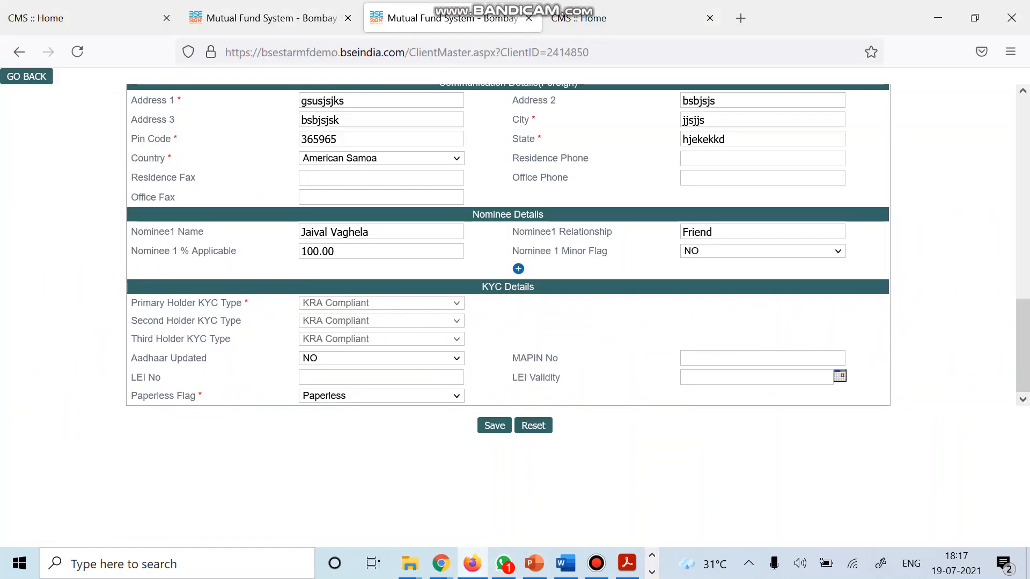
left_click(652, 573)
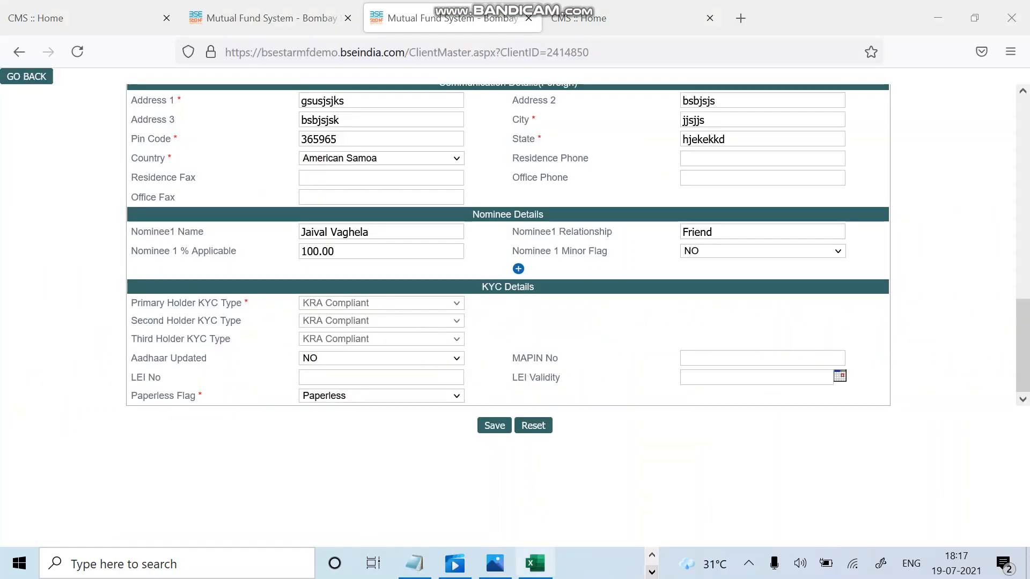
left_click(534, 564)
left_click(702, 405)
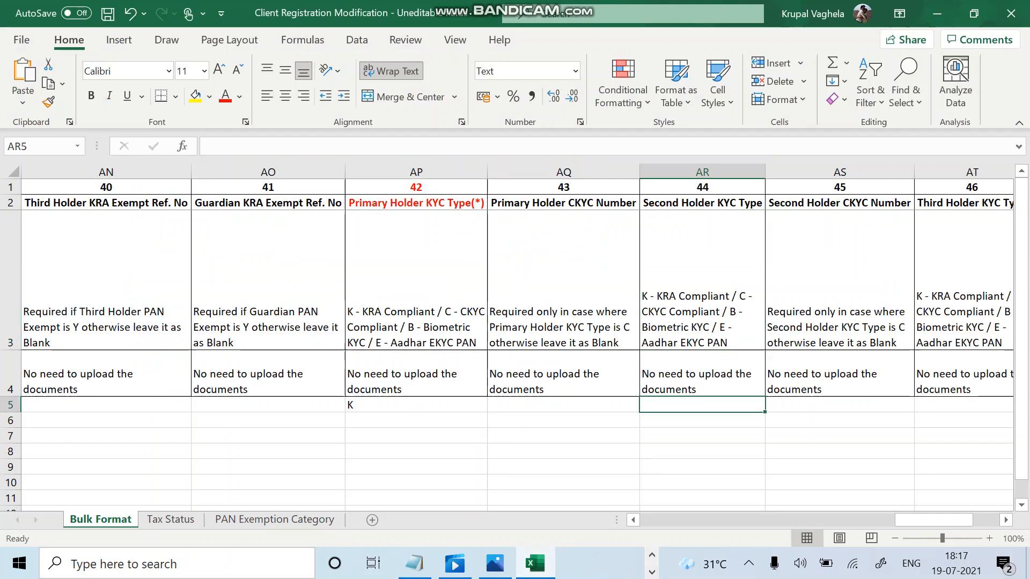
type("K")
key("BackSpace")
key("Tab")
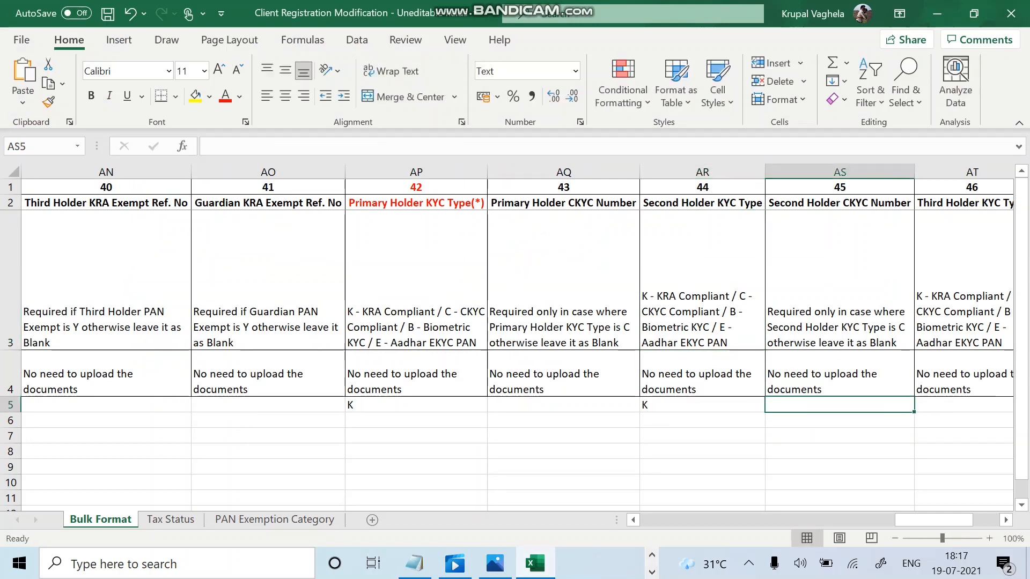
scroll(507, 337, "right", 3)
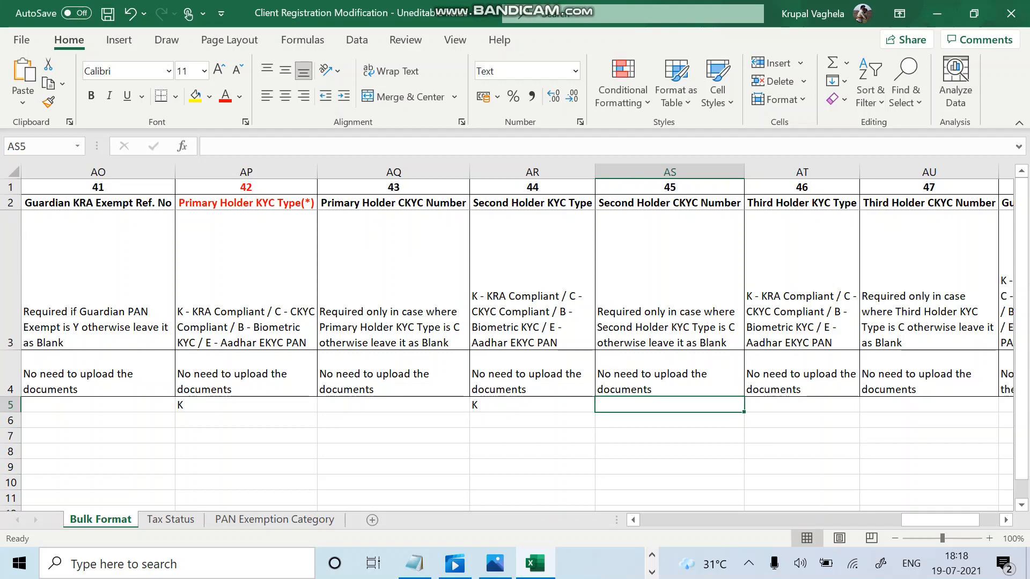
left_click(801, 282)
scroll(517, 337, "right", 2)
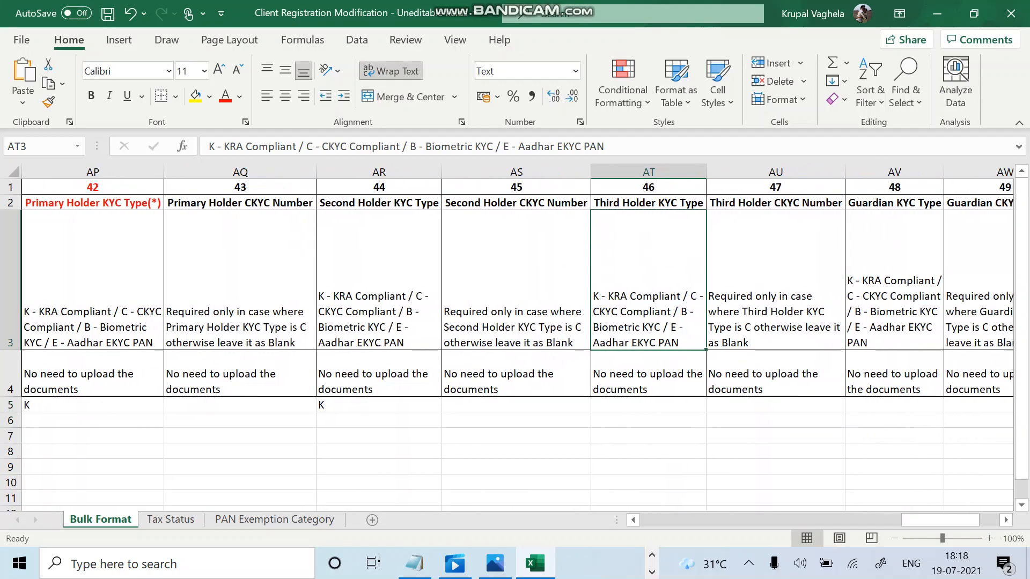
left_click(652, 555)
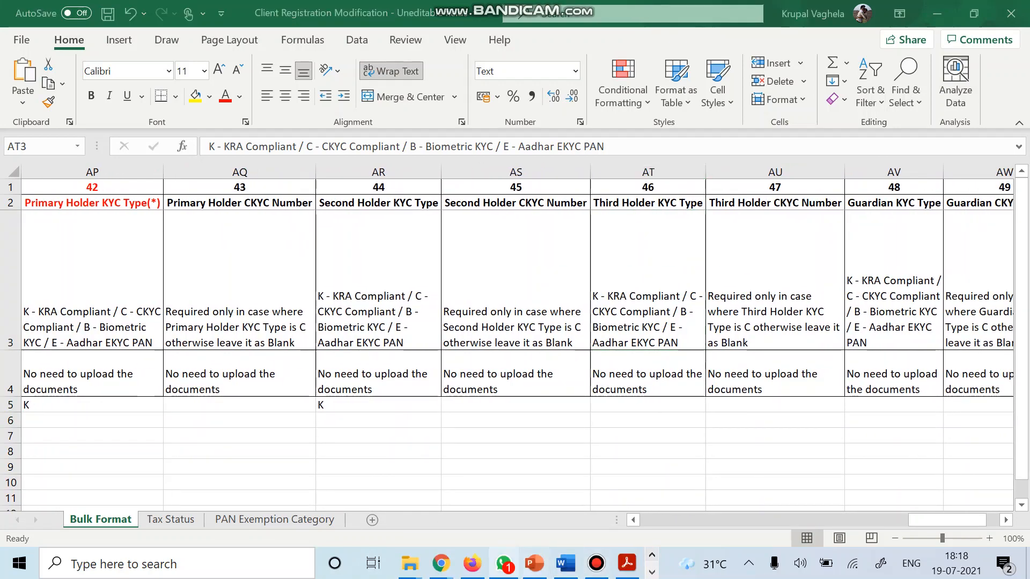
left_click(472, 563)
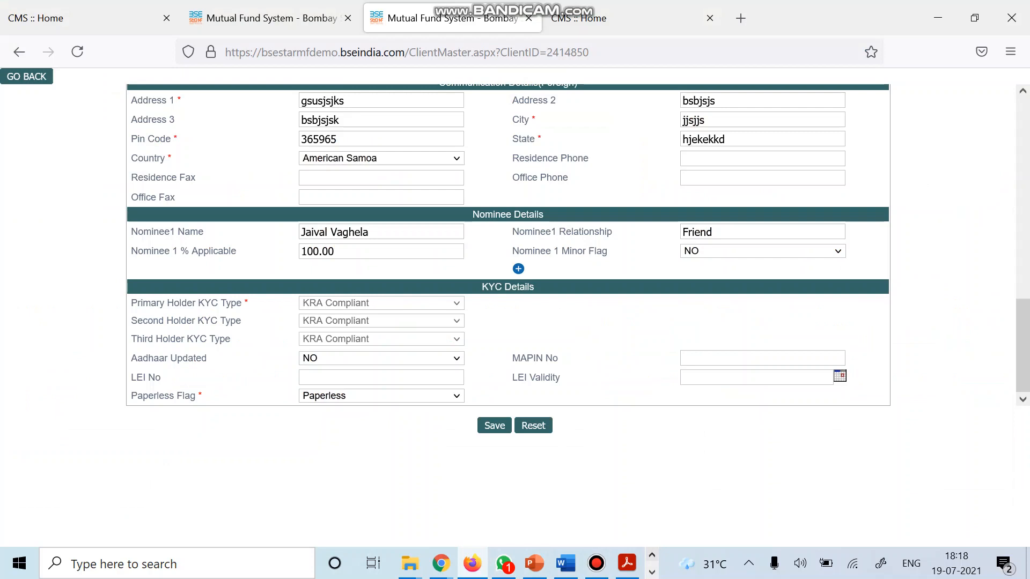
left_click(652, 556)
key("Down")
key("Down")
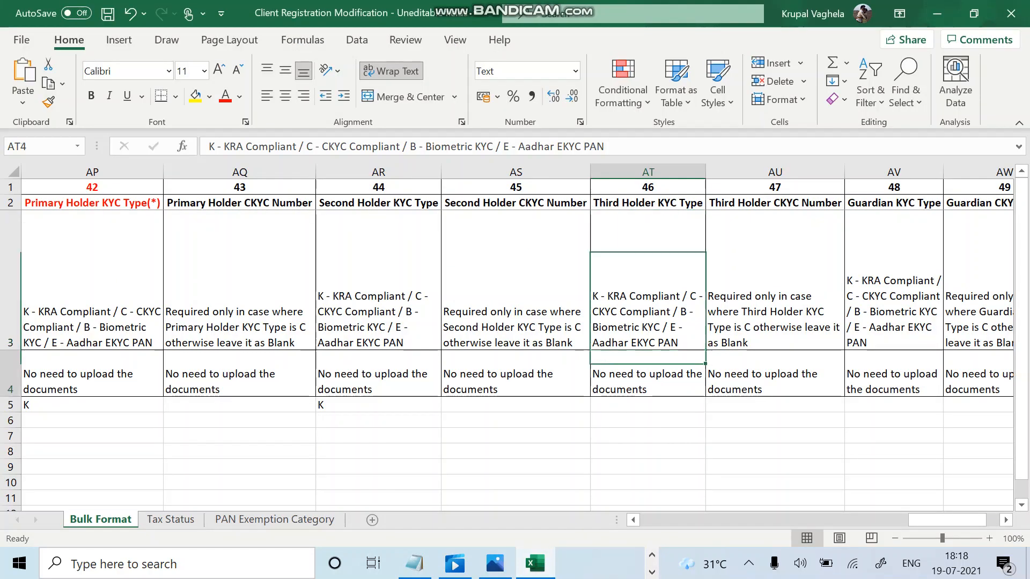
type("K")
key("BackSpace")
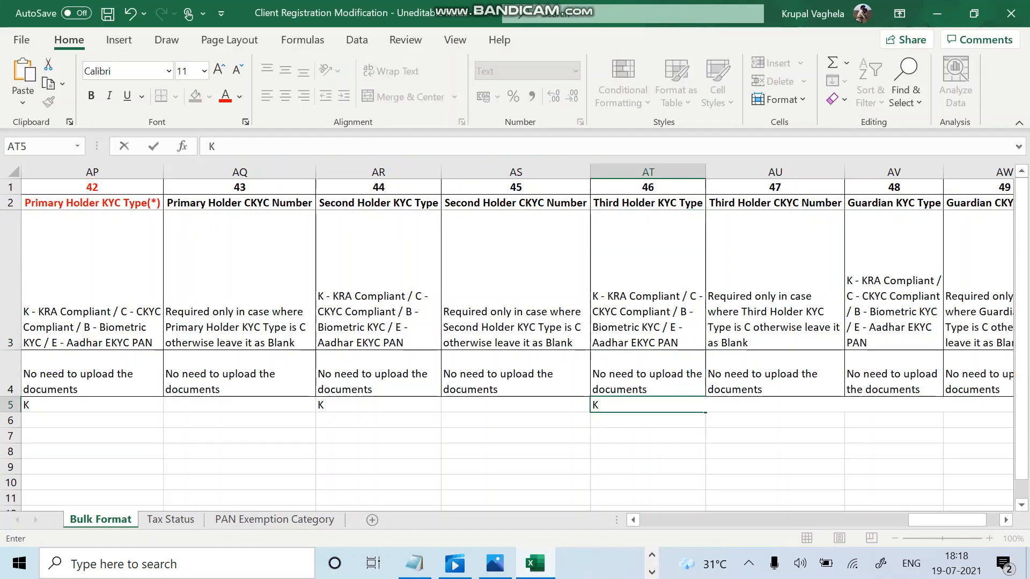
left_click(774, 374)
scroll(775, 374, "right", 3)
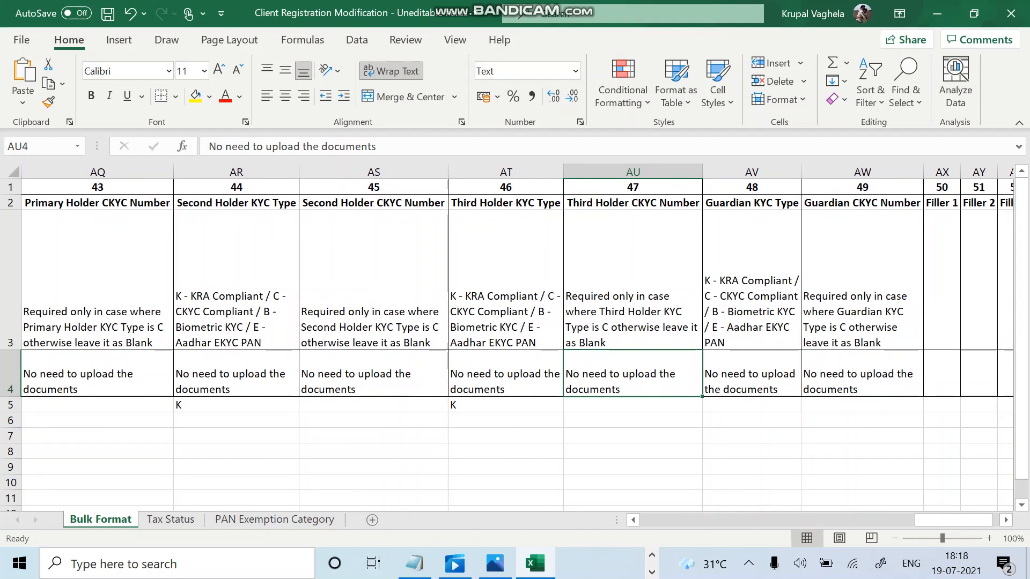
left_click(751, 405)
scroll(752, 405, "right", 3)
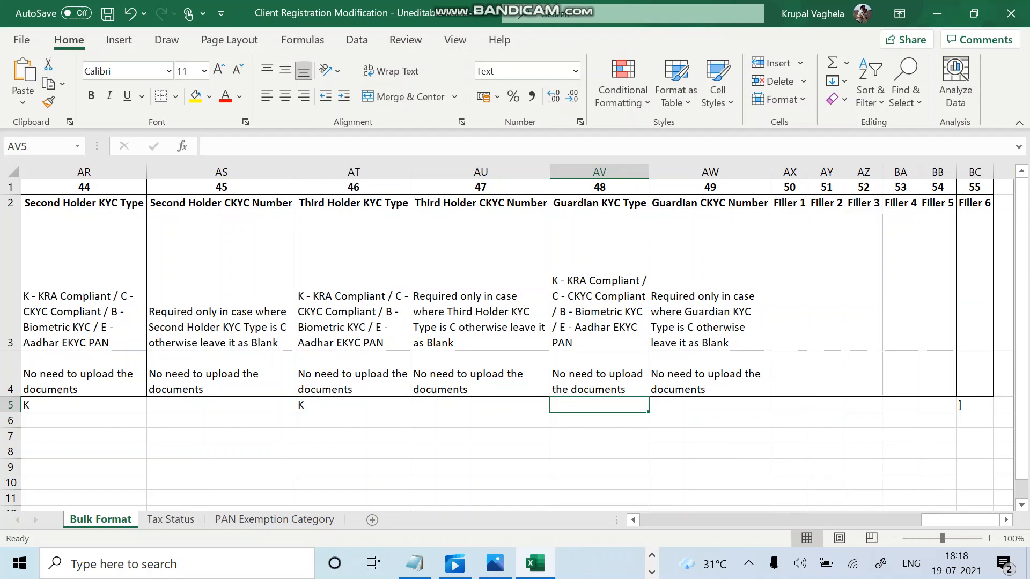
left_click(709, 405)
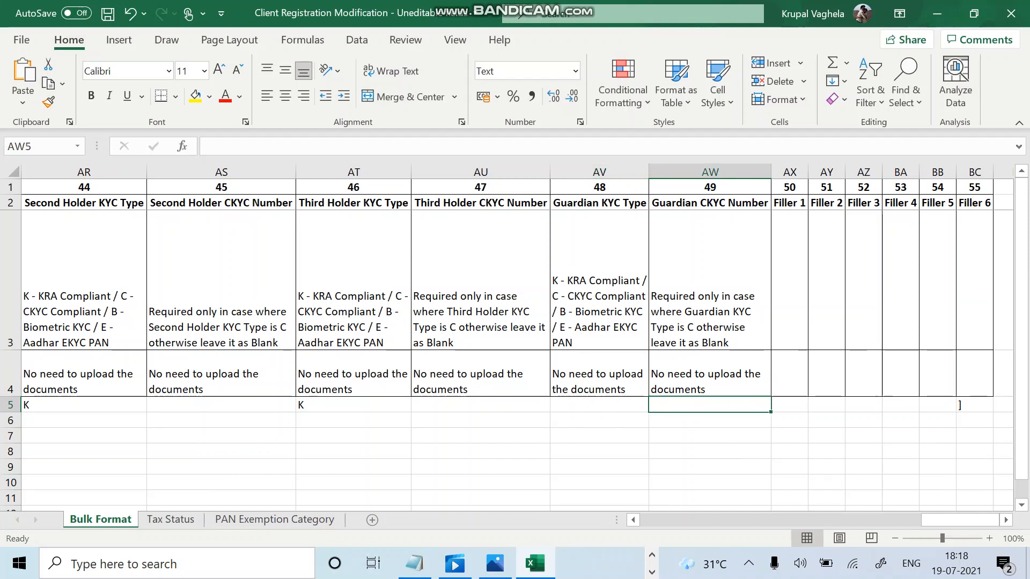
key("Up")
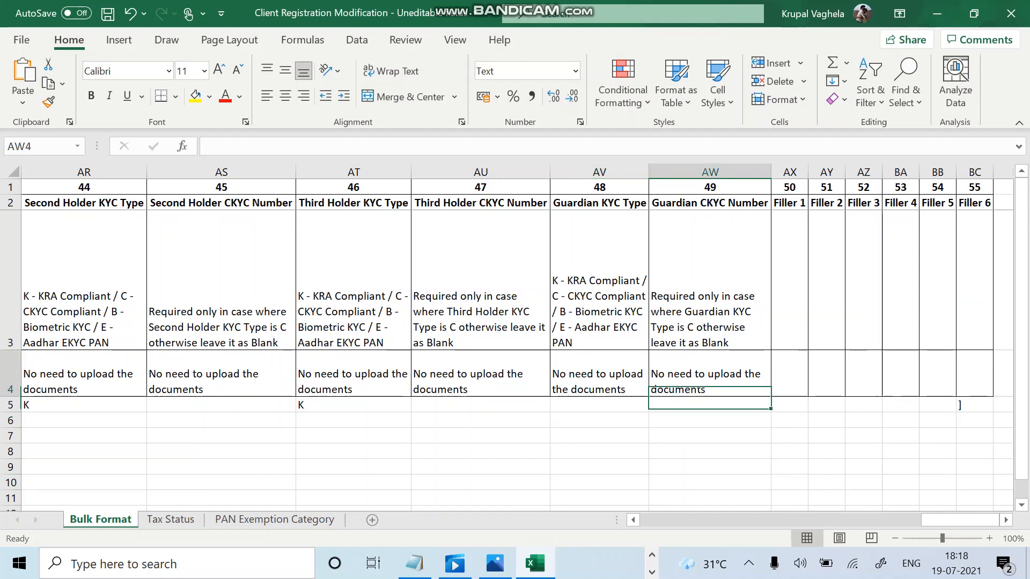
key("shift+Left")
key("shift+Left")
key("shift+Left")
key("shift+Left")
key("shift+Left")
key("shift+Left")
key("shift+Left")
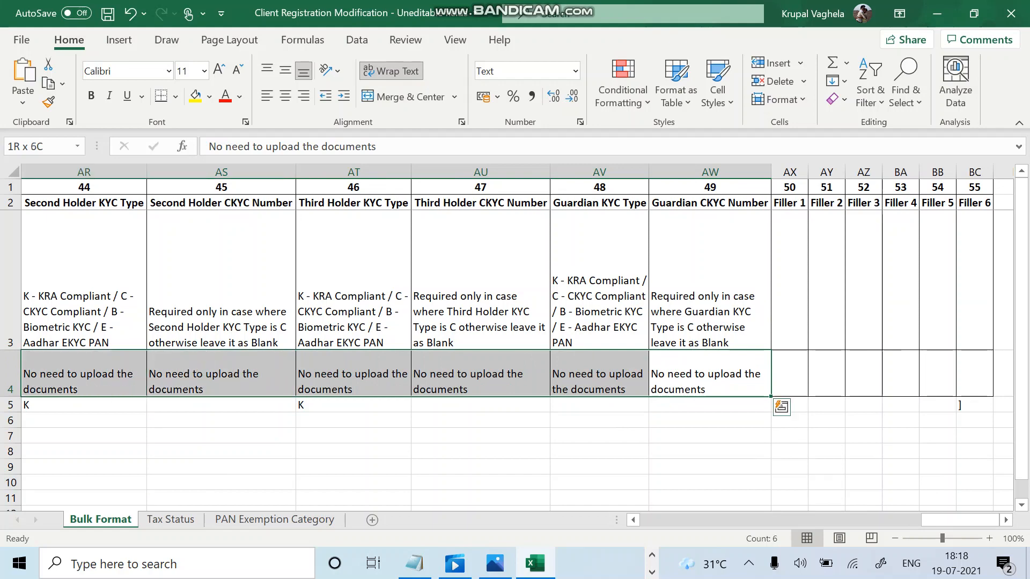
key("shift+Right")
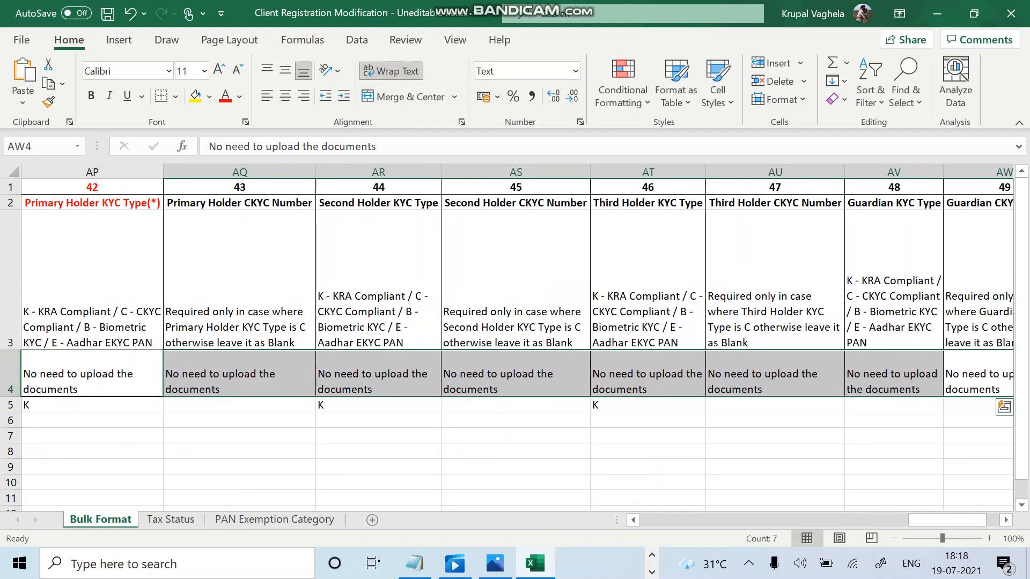
scroll(517, 338, "right", 2)
scroll(517, 338, "left", 2)
scroll(517, 337, "right", 5)
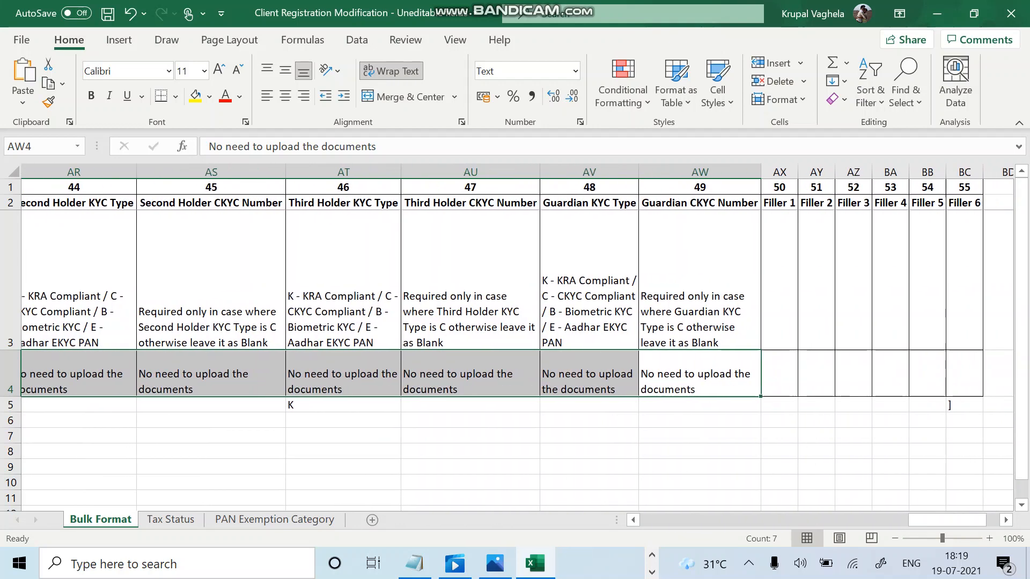
Put the ] end marker in Filler 6 cell BC5 and scroll back to column A.
left_click(664, 284)
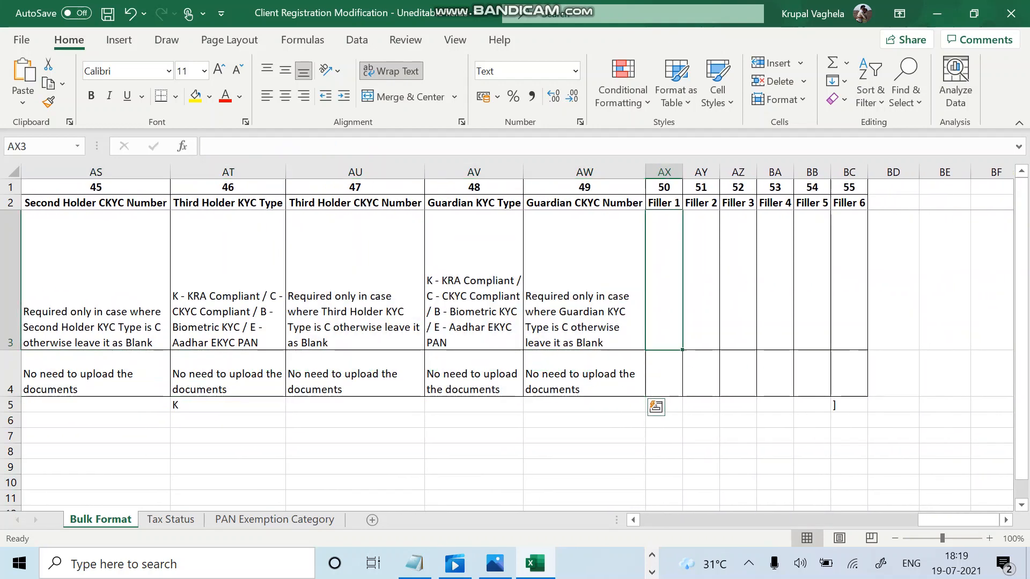
left_click(664, 373)
key("Right")
key("Right")
key("Right")
key("Right")
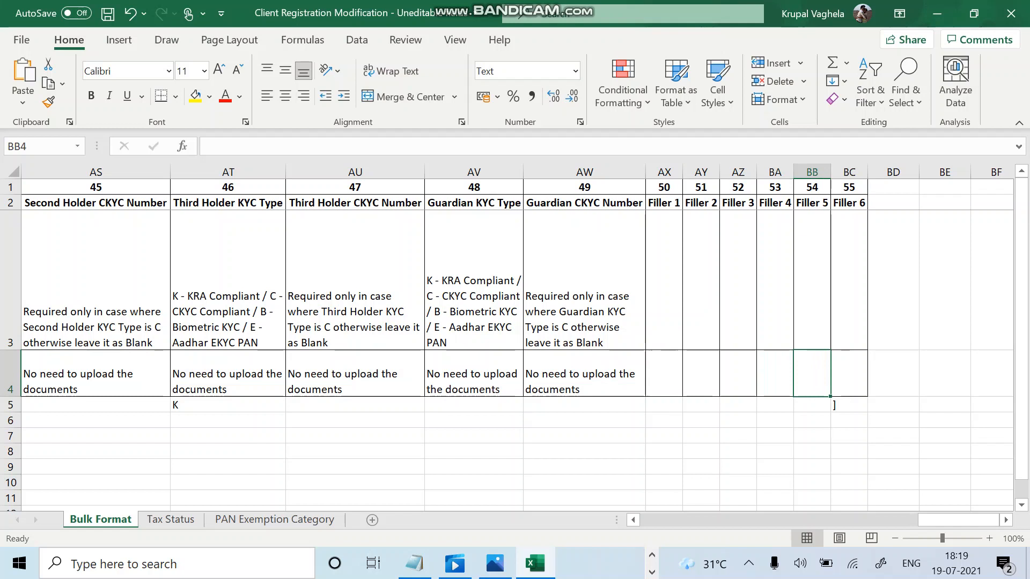
key("Right")
key("Down")
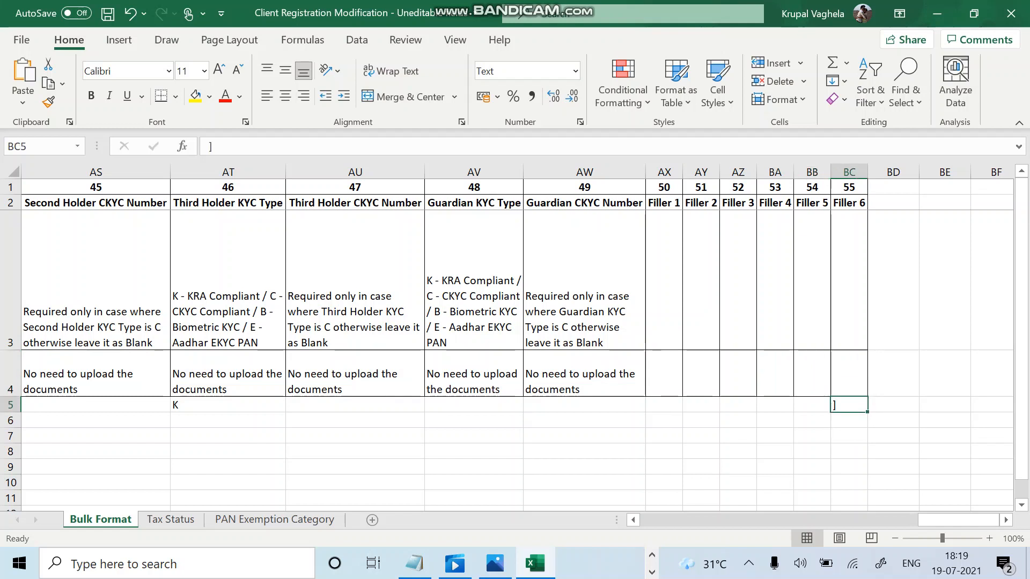
type("]")
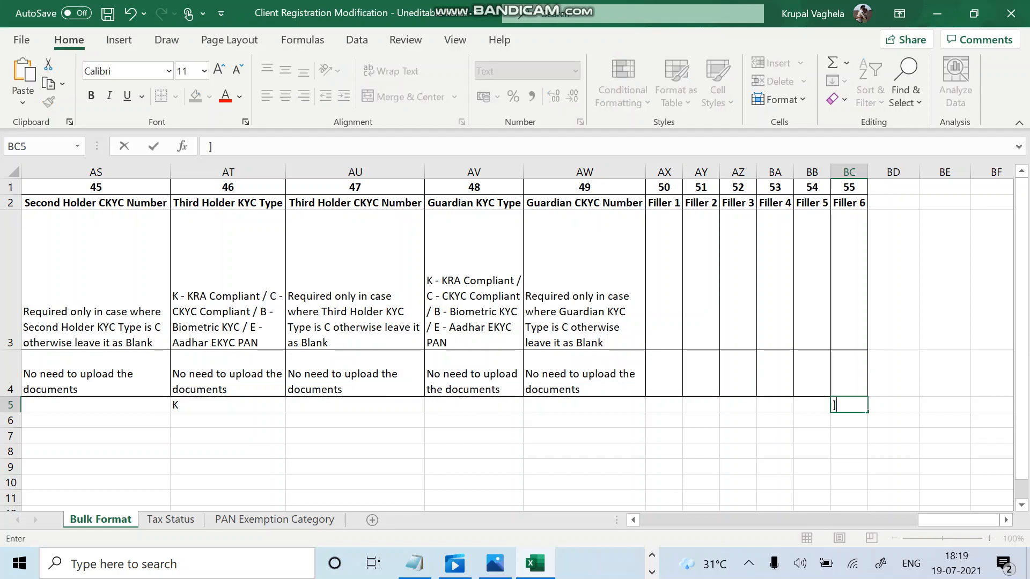
left_click(738, 405)
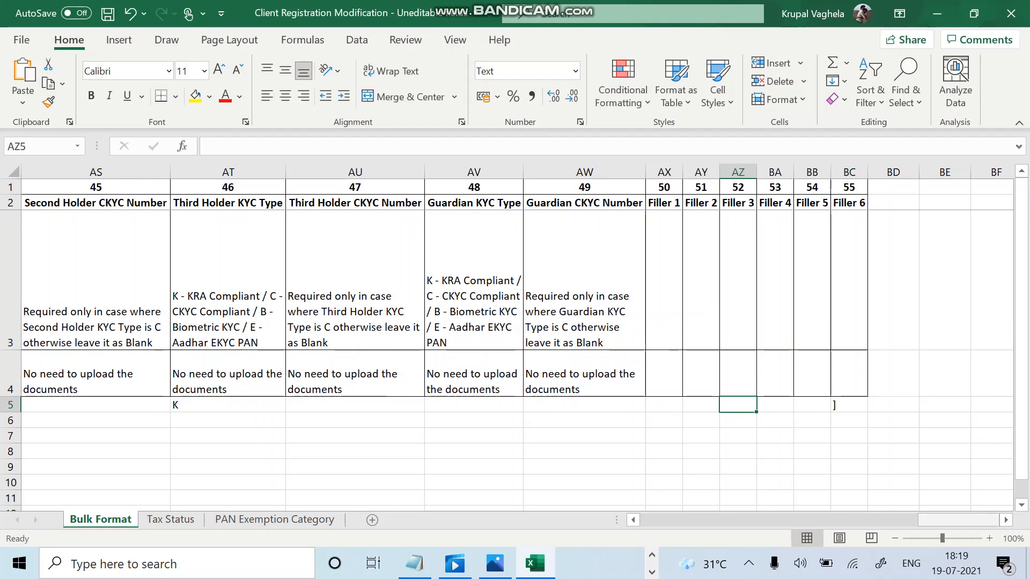
left_click_drag(958, 520, 680, 520)
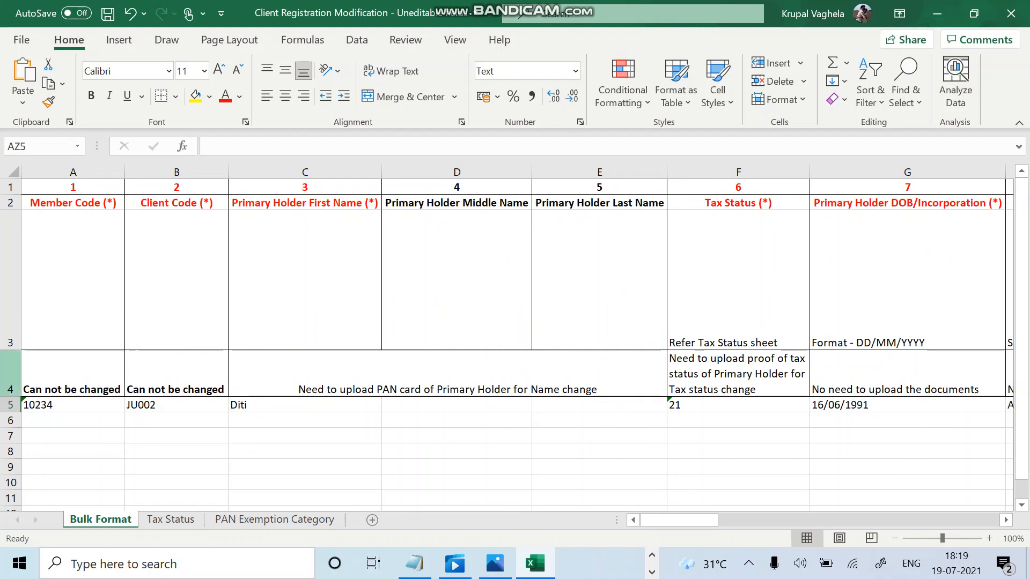
Delete header rows 1–4 so the client data becomes row 1, then select A1.
left_click(10, 373)
left_click_drag(10, 374, 10, 185)
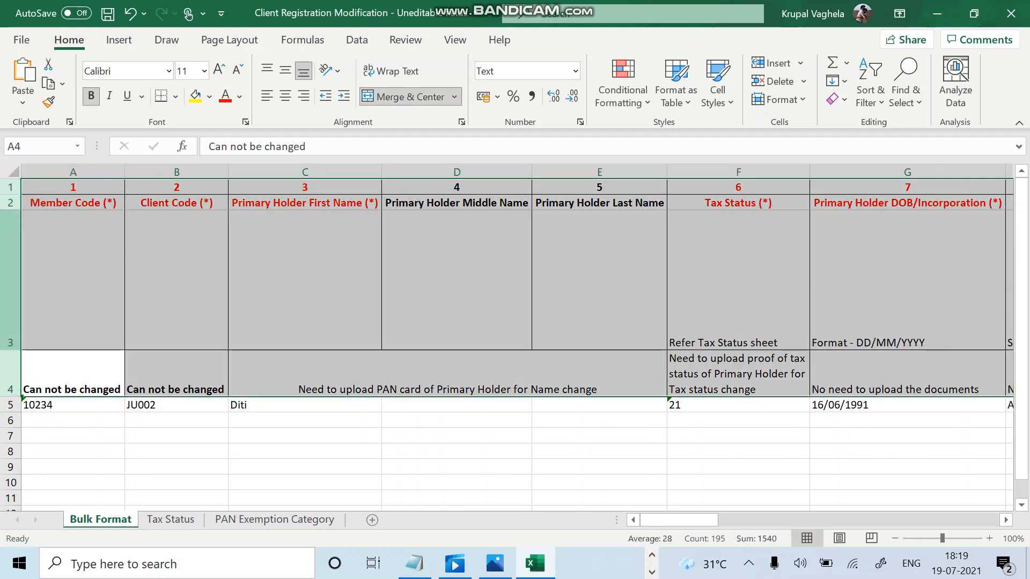
right_click(10, 230)
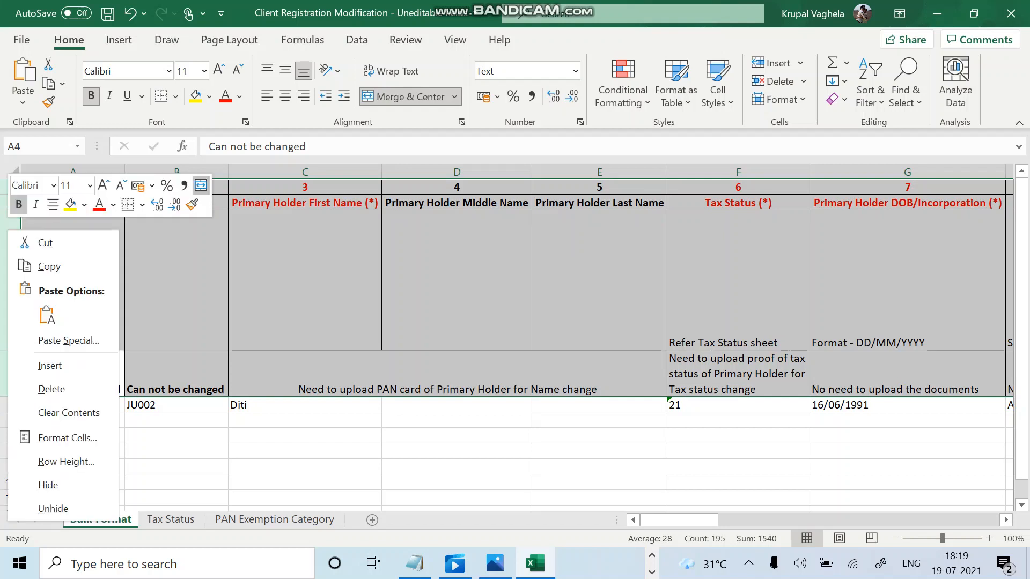
left_click(52, 389)
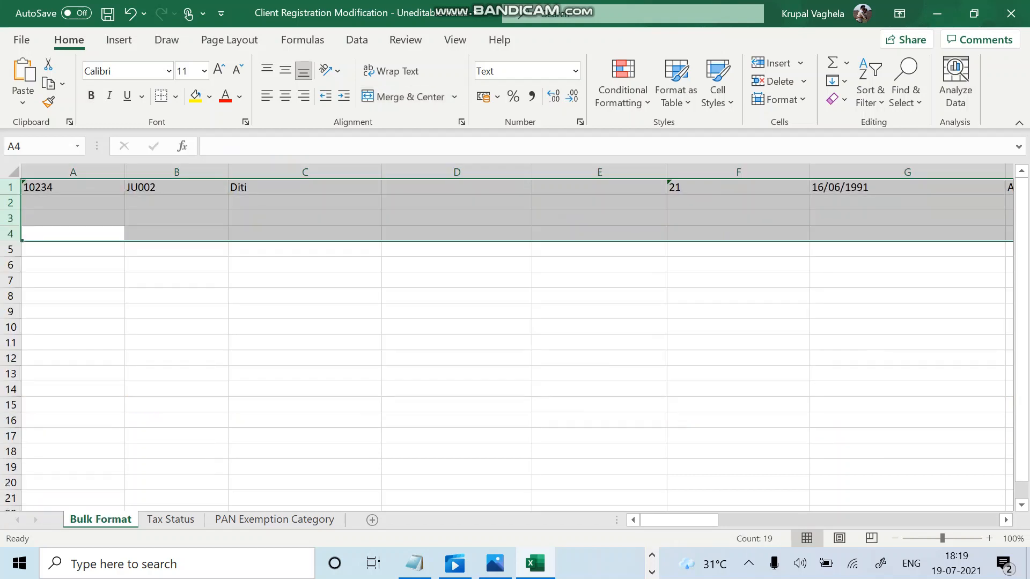
left_click_drag(73, 203, 73, 188)
left_click(73, 187)
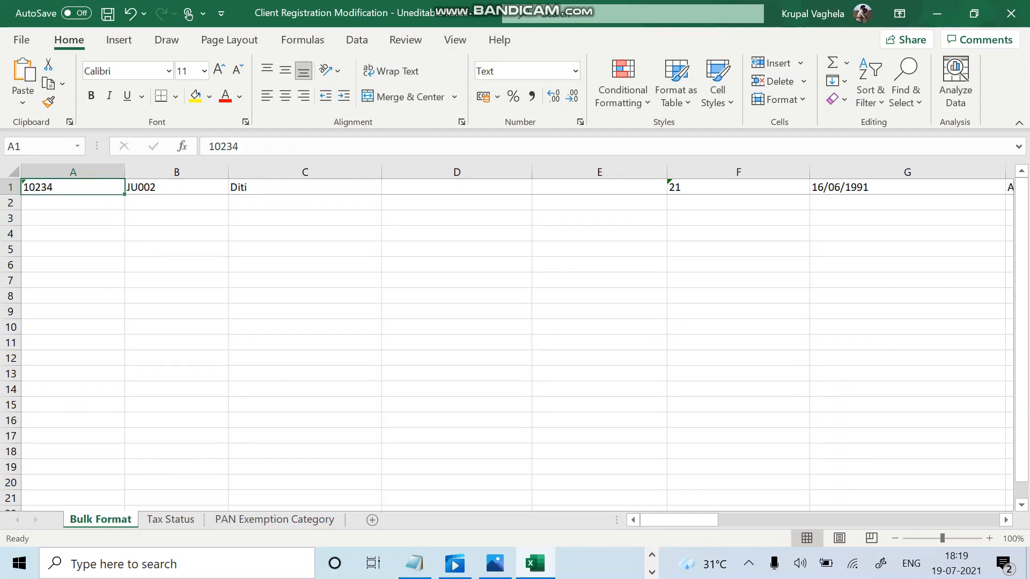
Save the active sheet as the CSV (Comma delimited) file MOD2 in Bulk Upload Files.
left_click(21, 40)
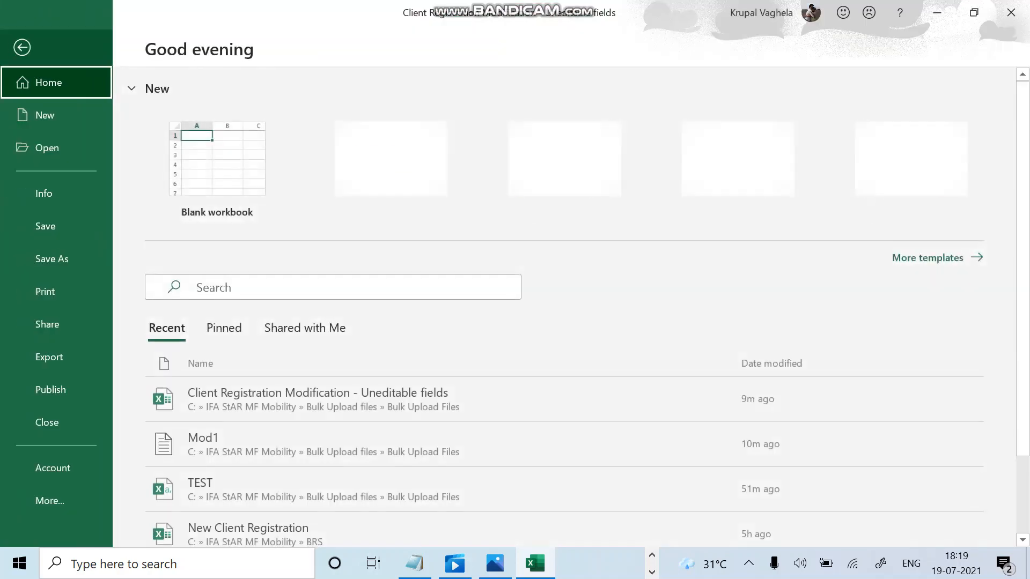
left_click(51, 259)
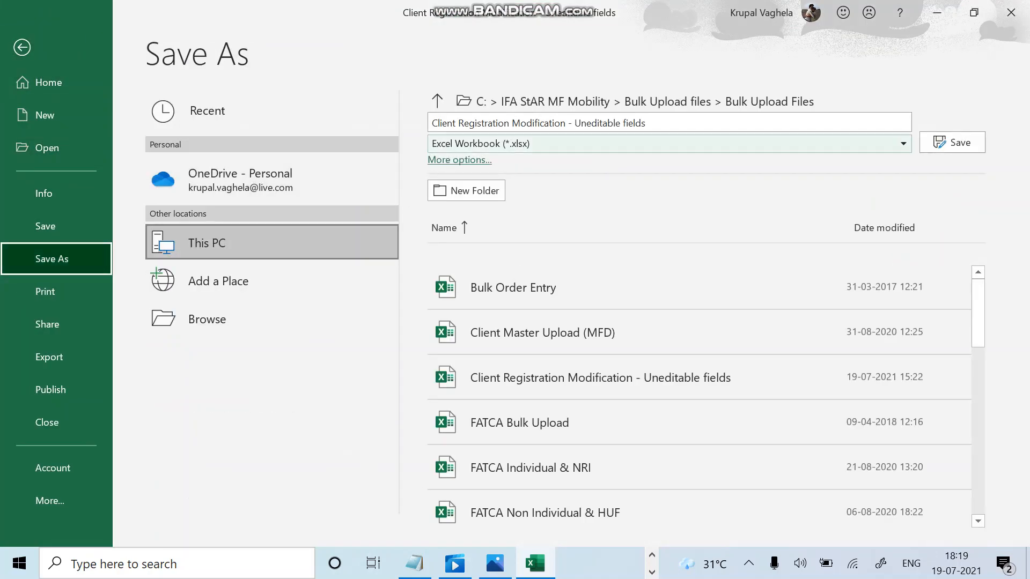
left_click(669, 143)
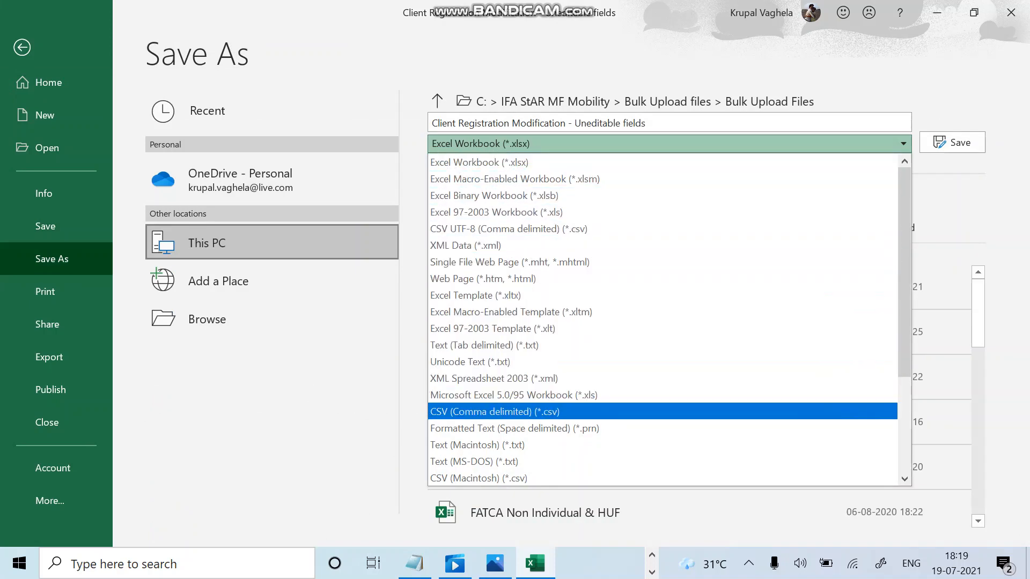
left_click(536, 412)
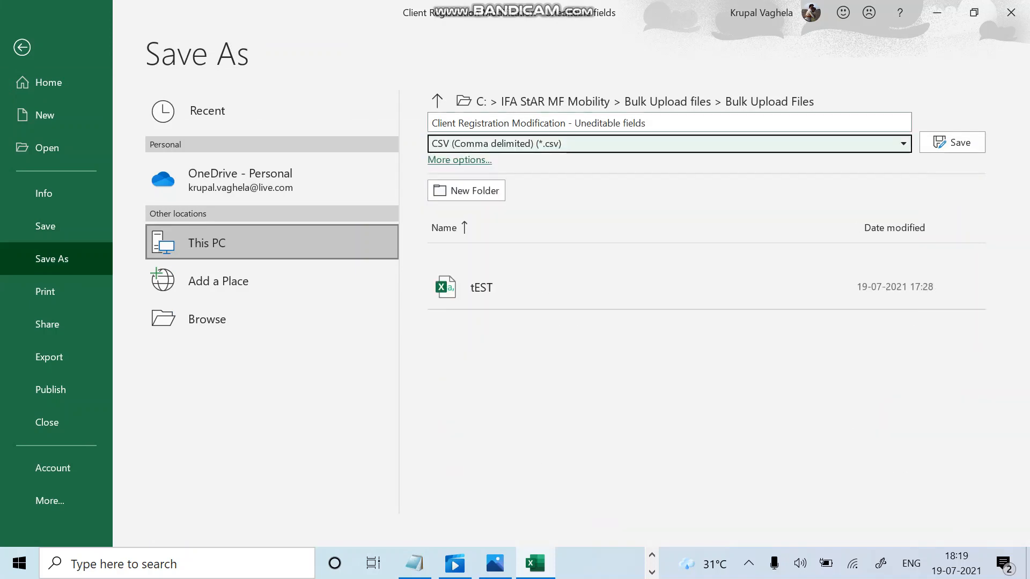
left_click(590, 123)
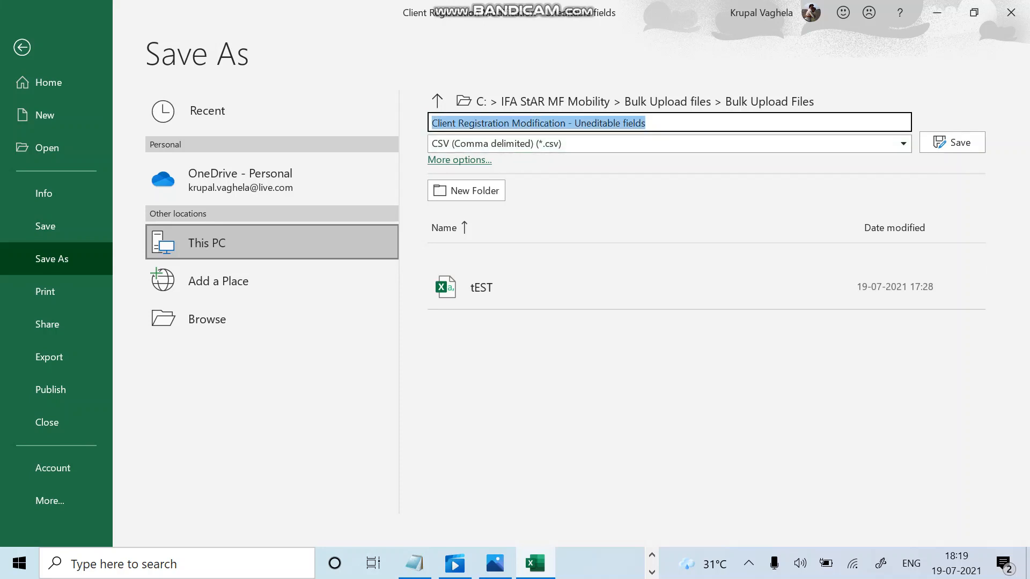
type("MOD")
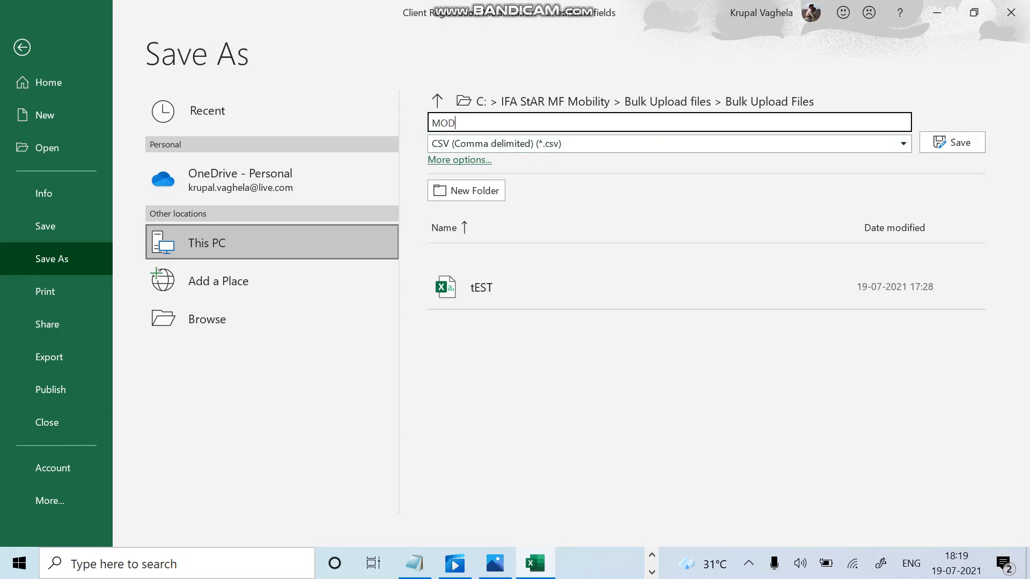
type("2")
key("Return")
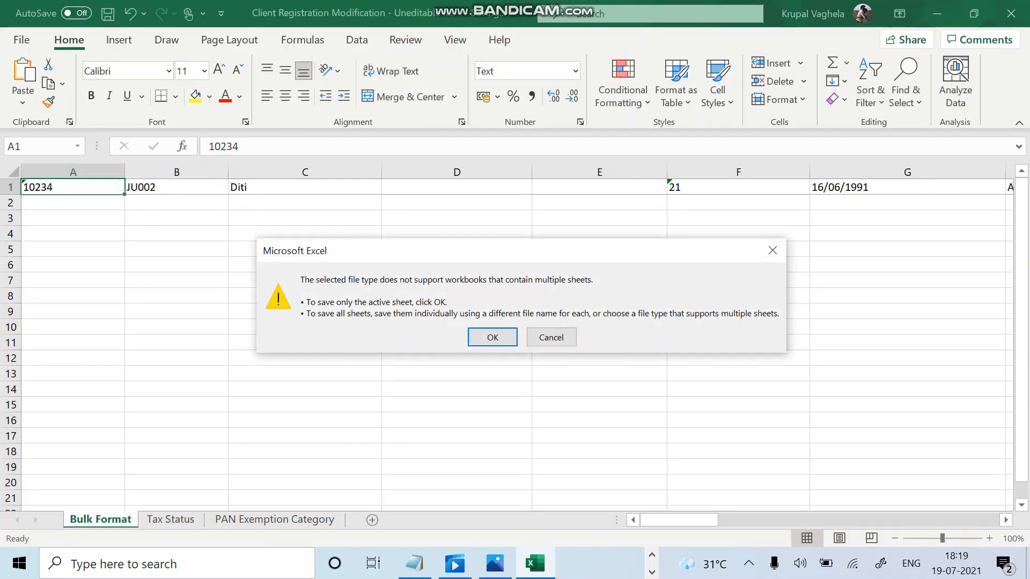
key("Return")
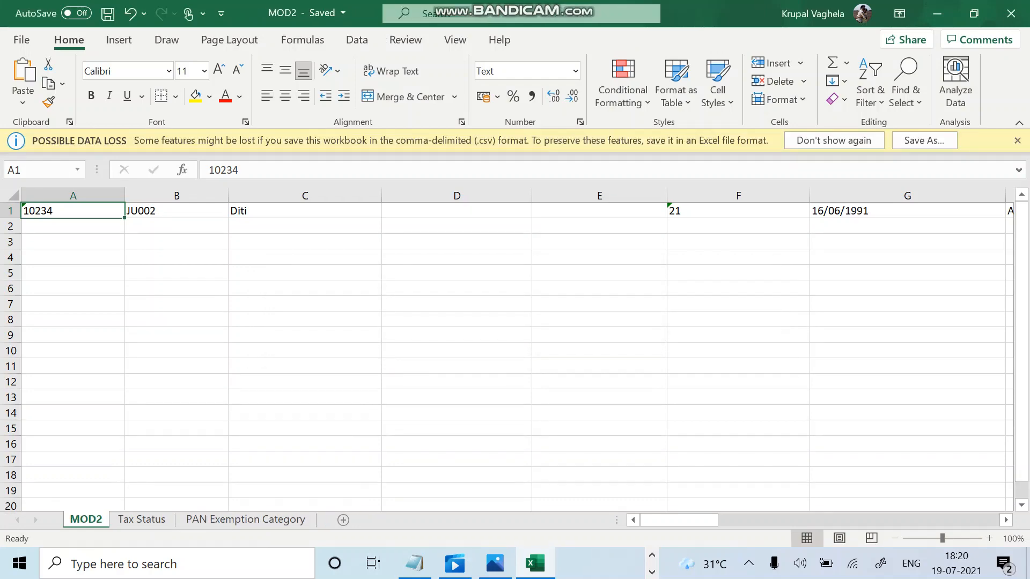
Close Excel and open MOD2 from the Bulk Upload Files folder in Notepad.
left_click(1011, 13)
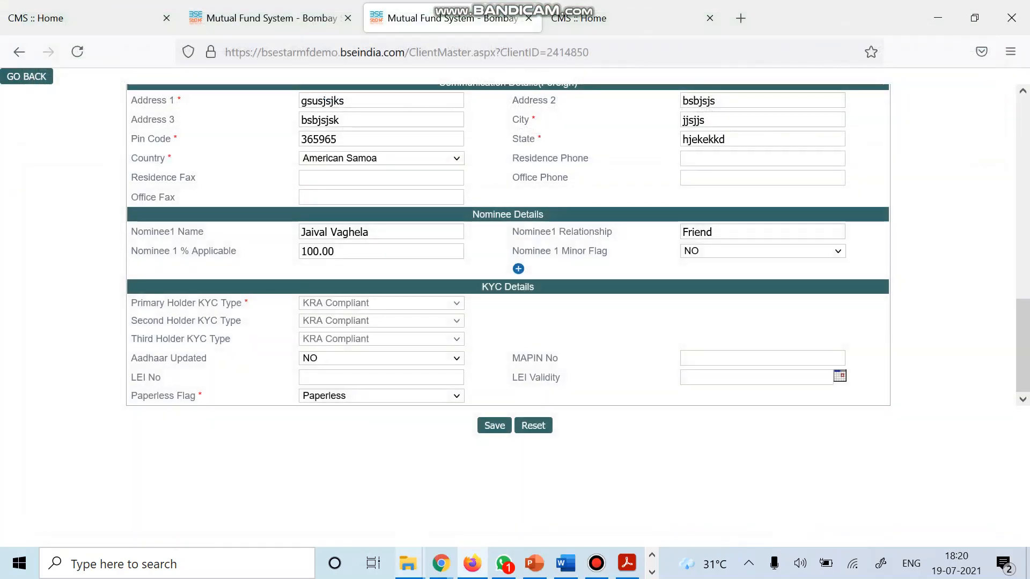
mouse_move(409, 564)
left_click(587, 482)
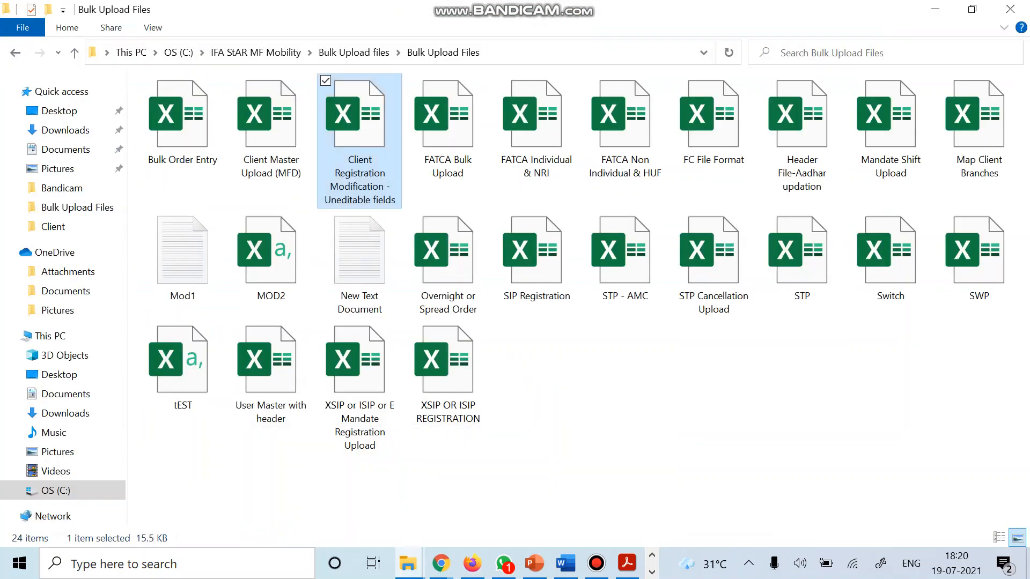
left_click(582, 477)
left_click(271, 263)
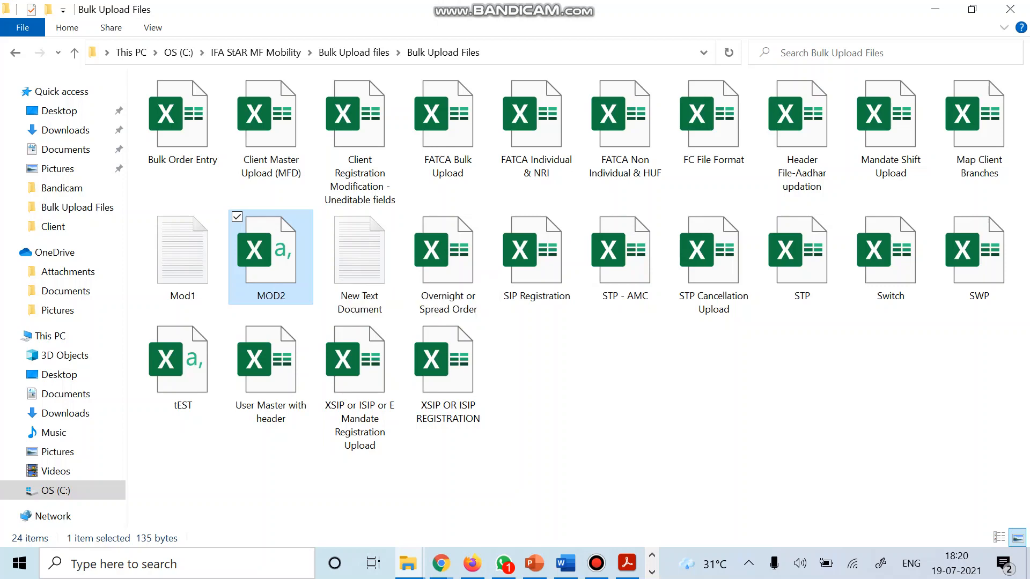
right_click(277, 258)
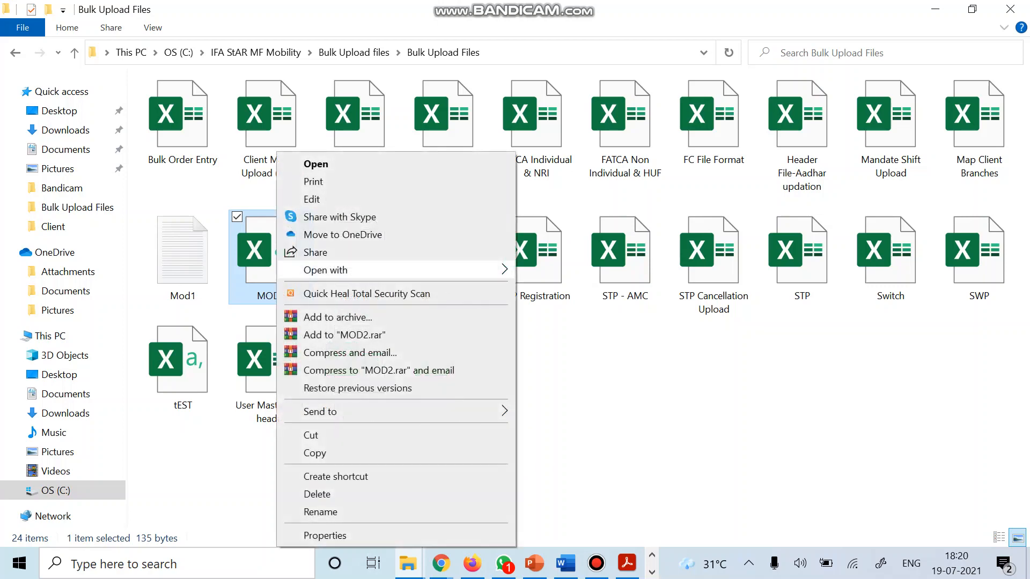
mouse_move(322, 270)
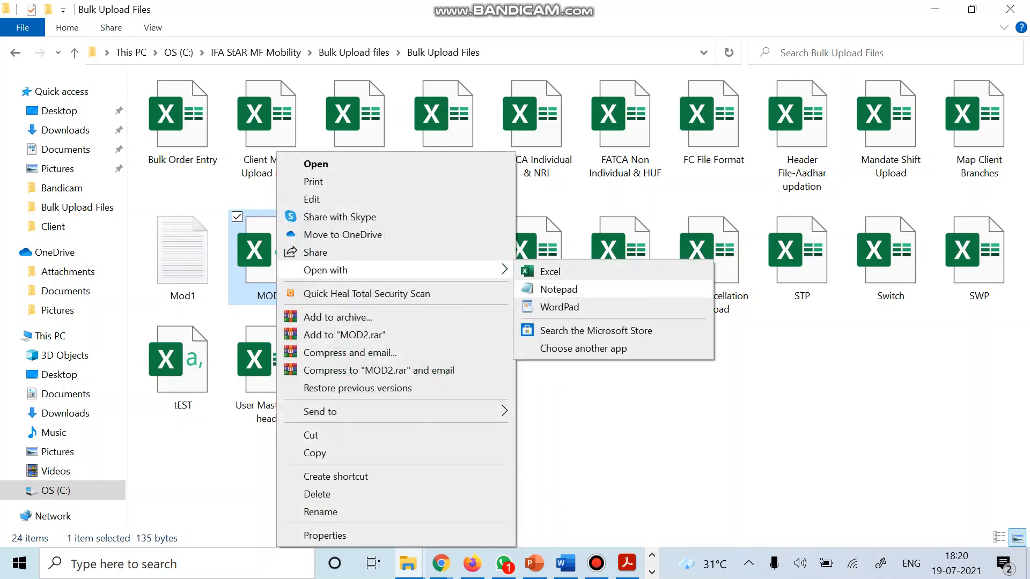
left_click(558, 289)
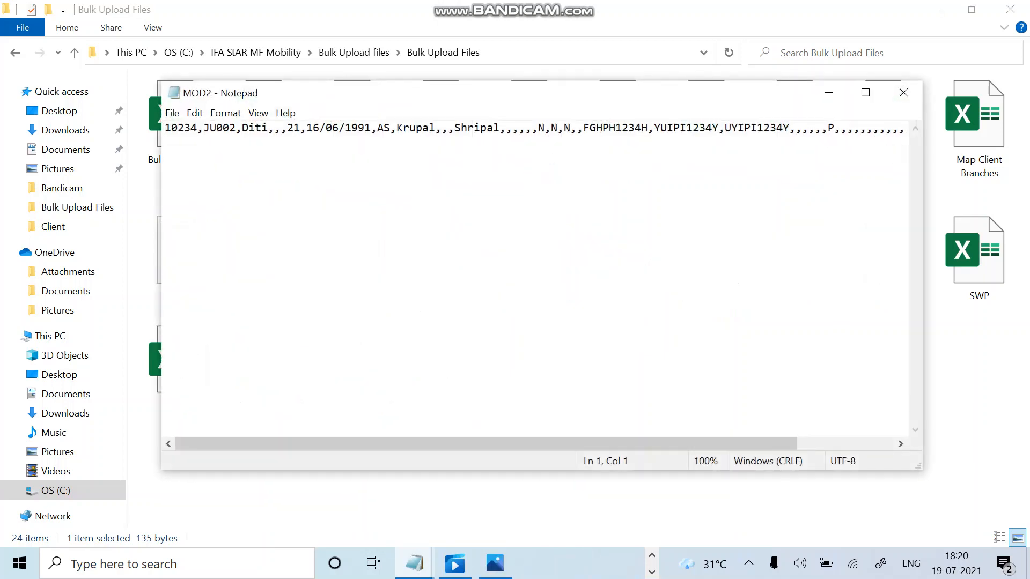
Copy the entire MOD2 client record and start a new blank Notepad document.
left_click(866, 92)
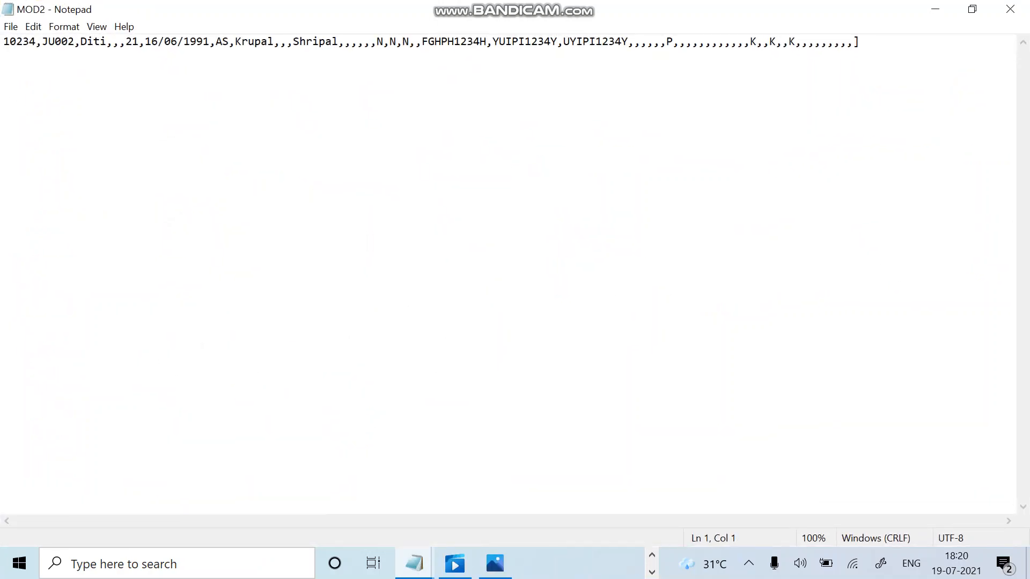
left_click(33, 27)
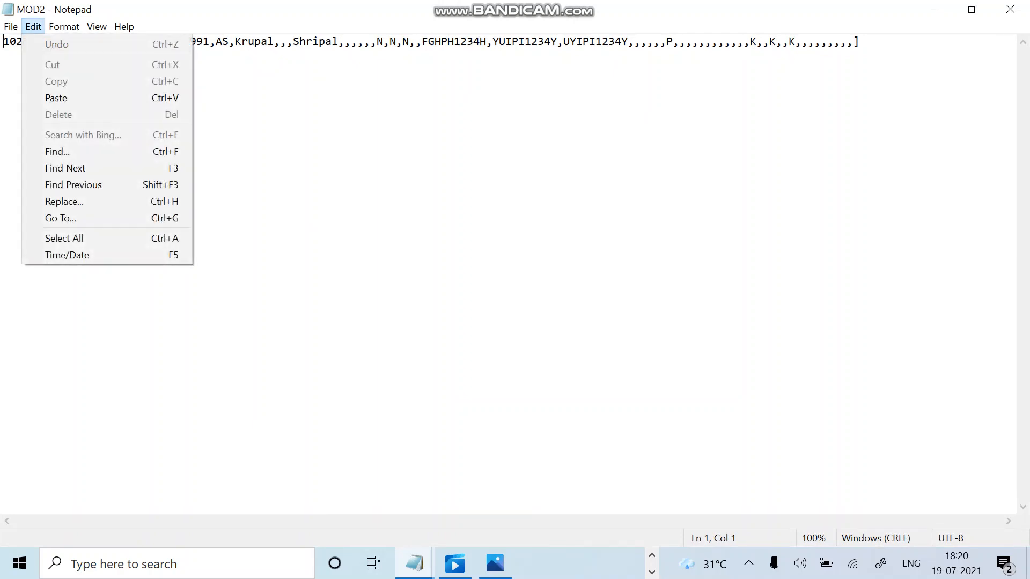
left_click(3, 56)
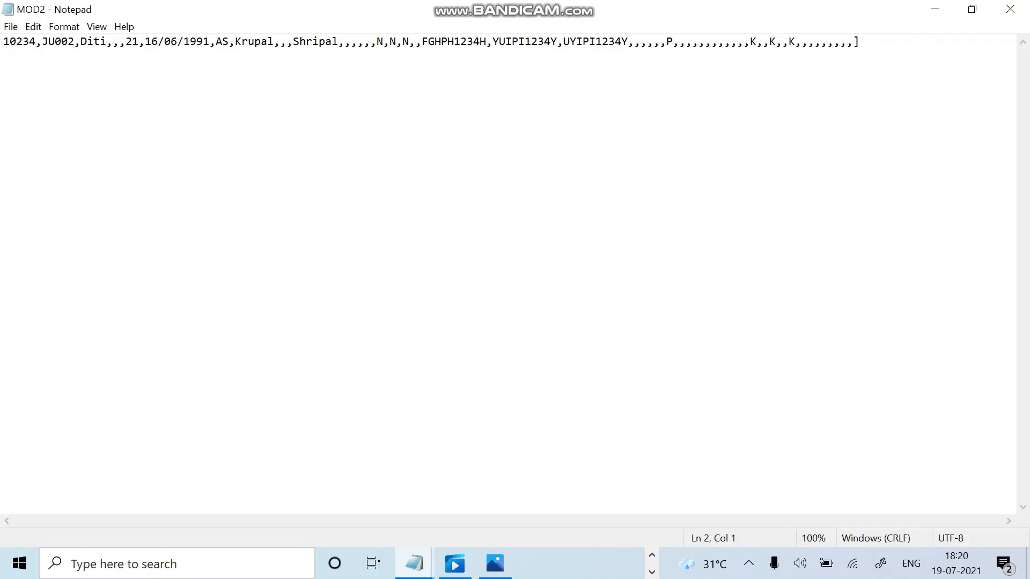
key("ctrl+a")
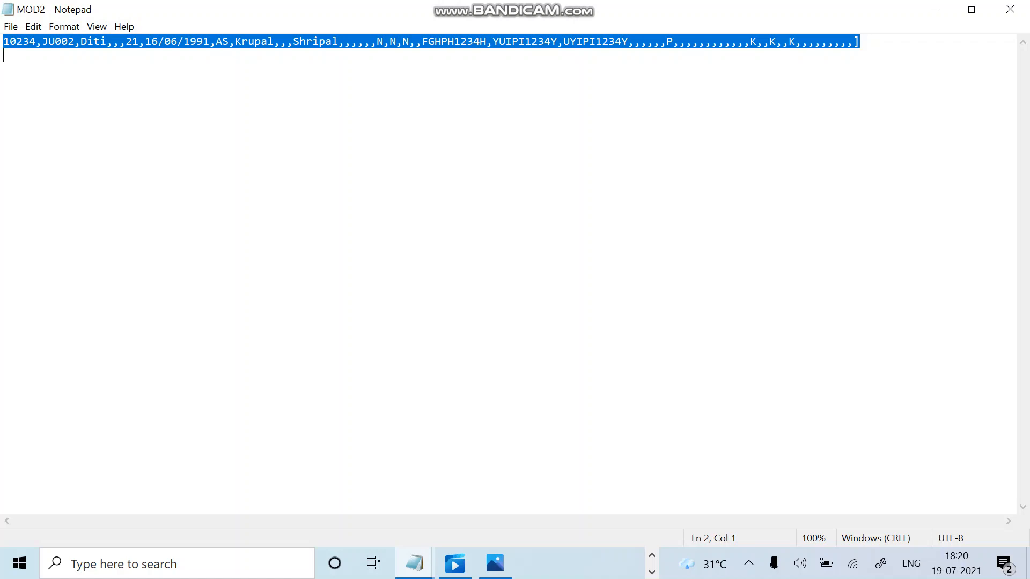
right_click(775, 45)
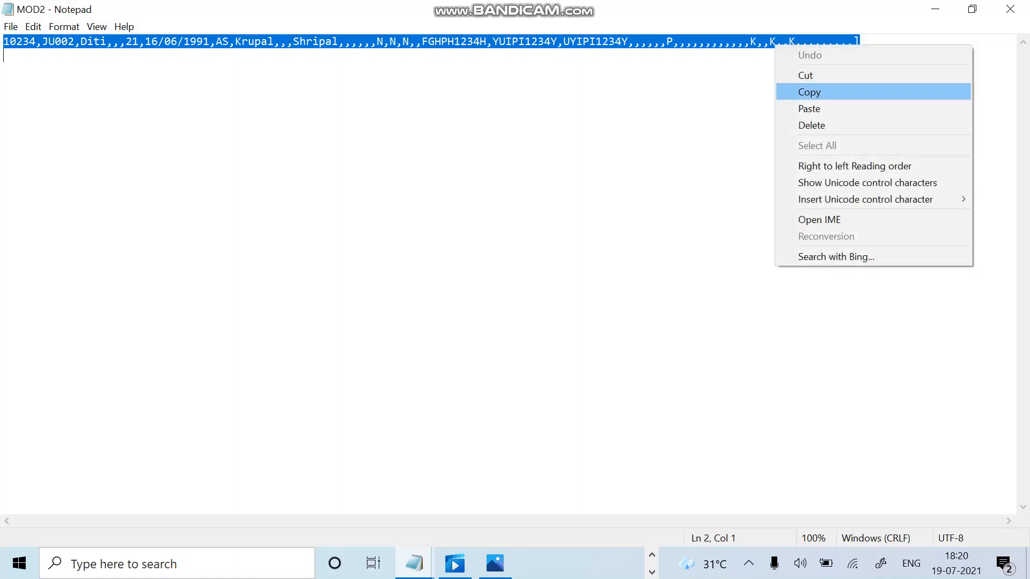
left_click(810, 91)
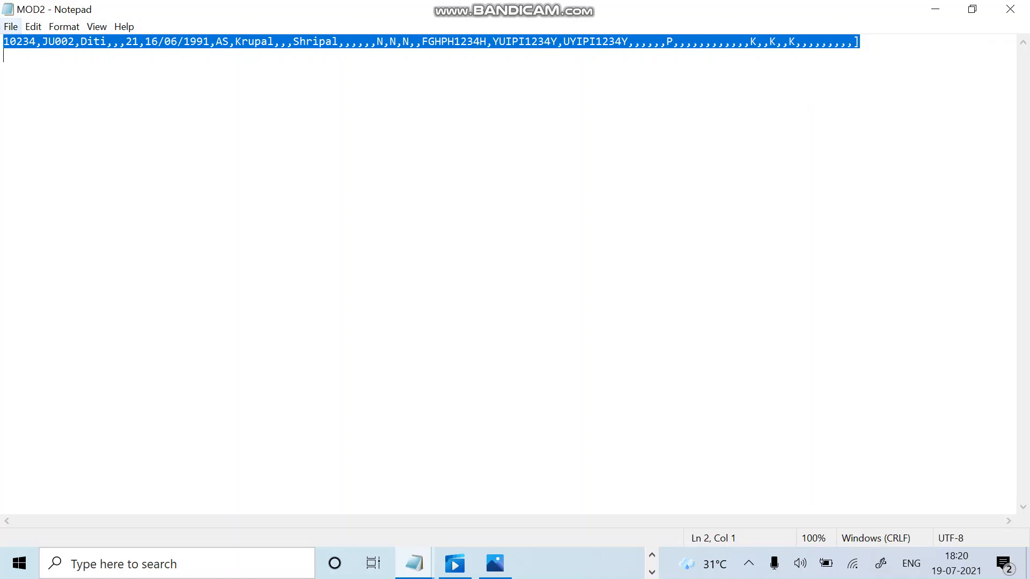
left_click(11, 27)
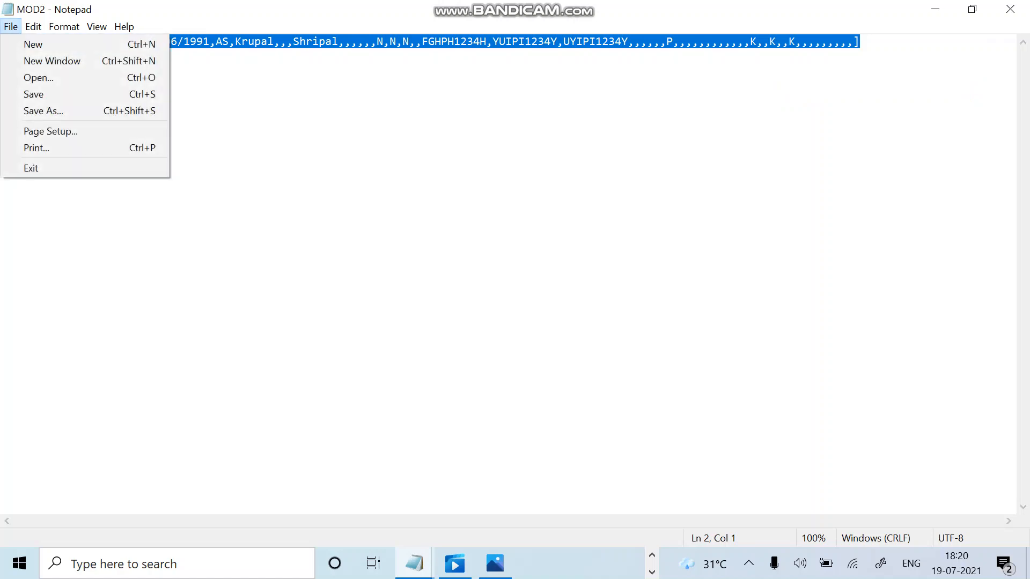
key("Return")
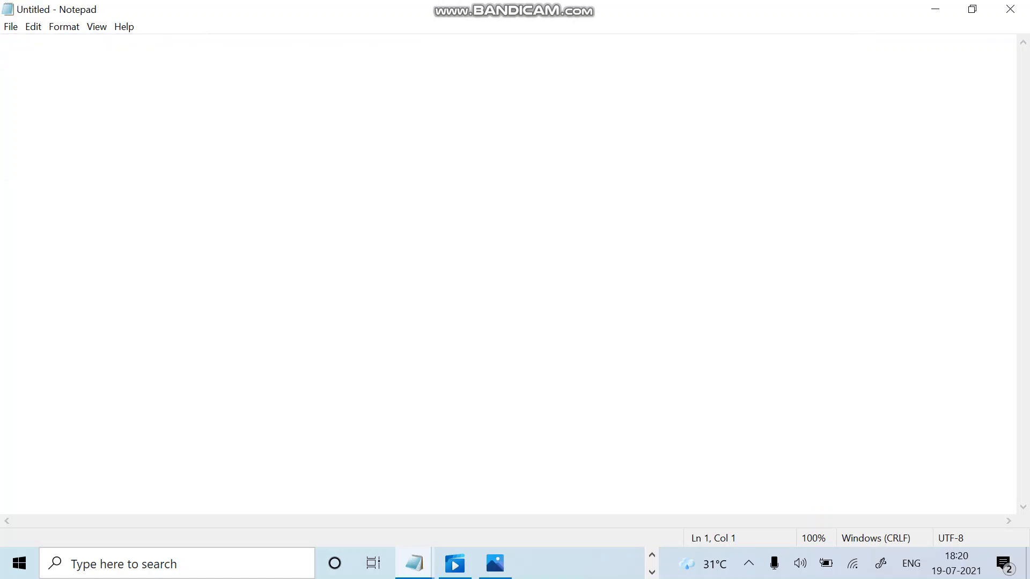
Paste the copied MOD2 client record into the blank document.
key("ctrl+v")
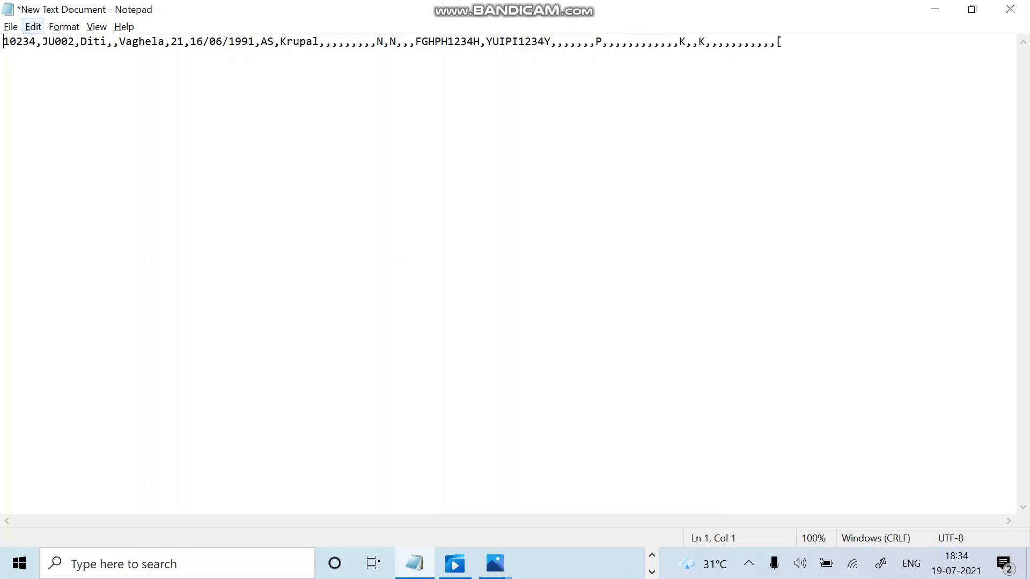
left_click(33, 26)
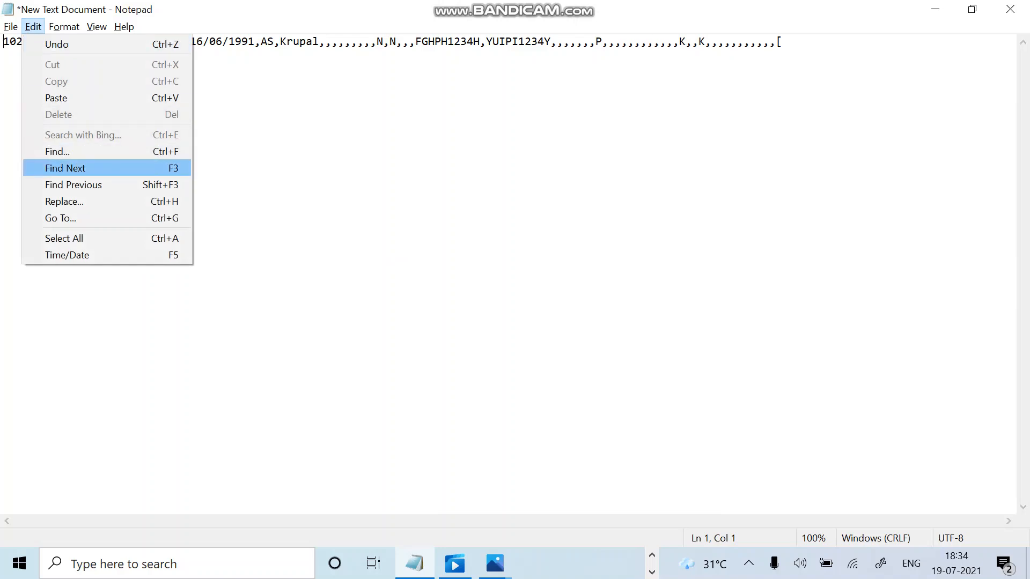
Replace every comma in the record with a pipe '|'.
left_click(64, 201)
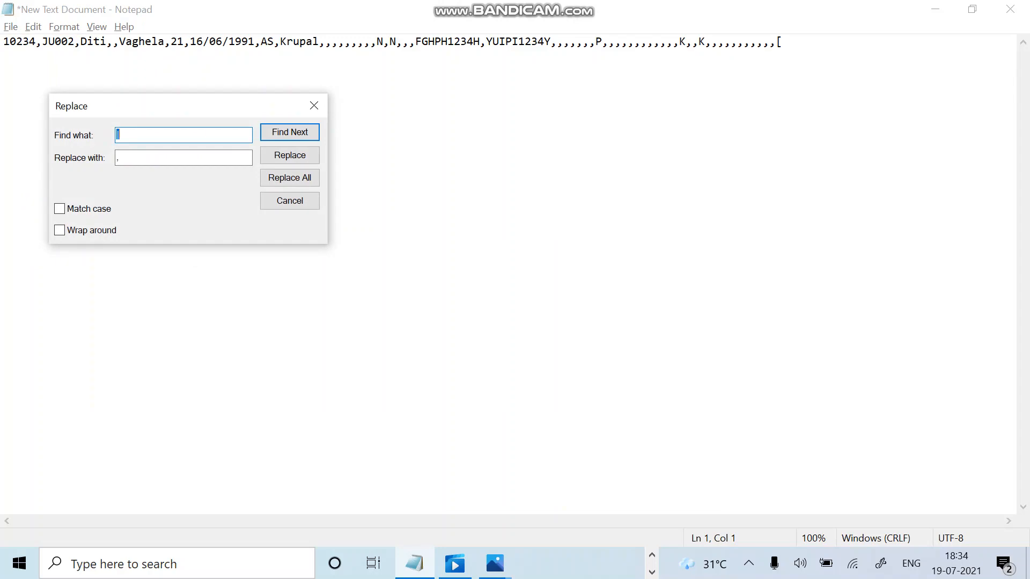
type(",")
key("Tab")
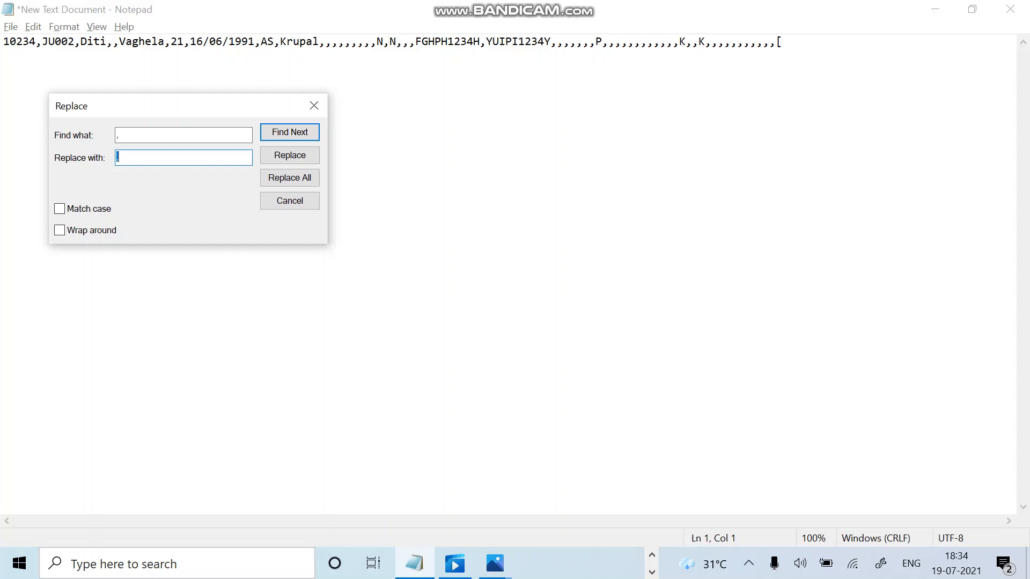
type("|")
left_click(290, 177)
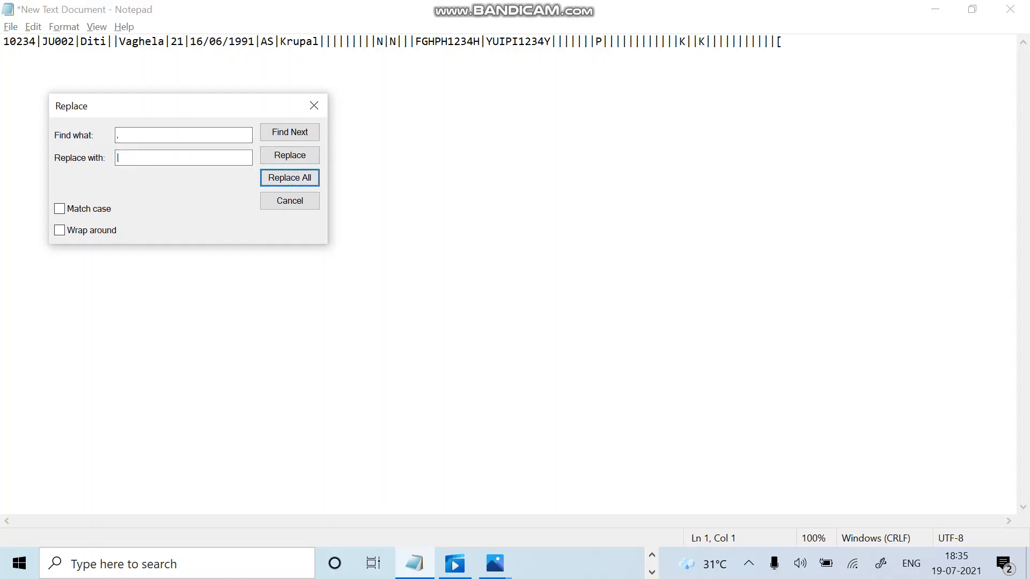
Remove every '[' character from the record by replacing it with nothing.
left_click(129, 135)
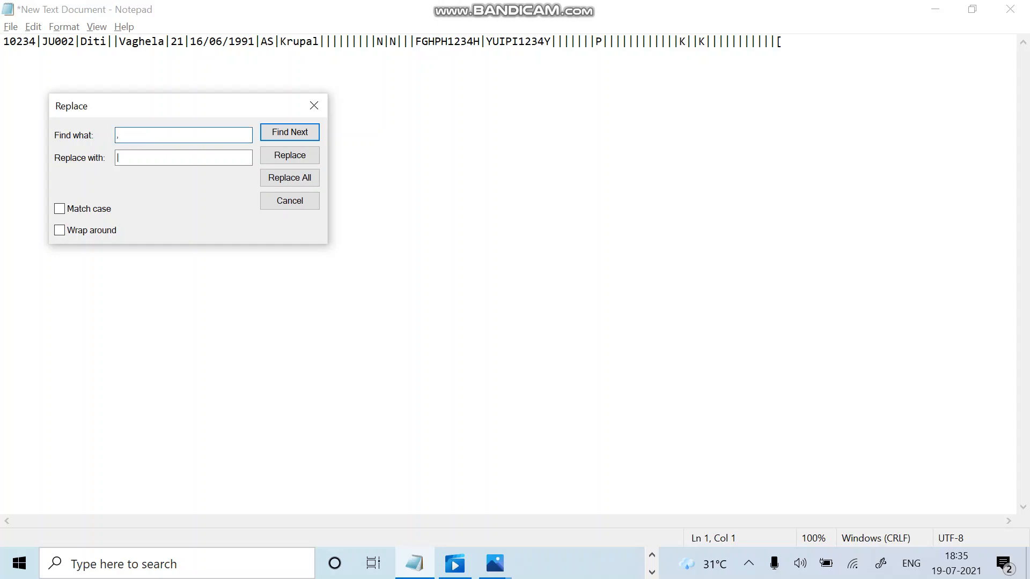
key("BackSpace")
type("[")
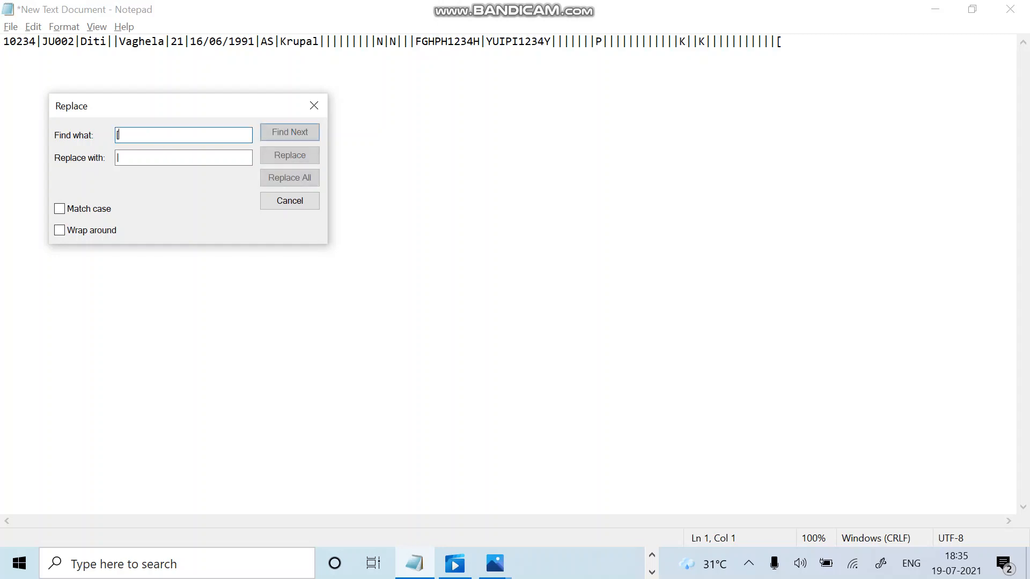
left_click(118, 157)
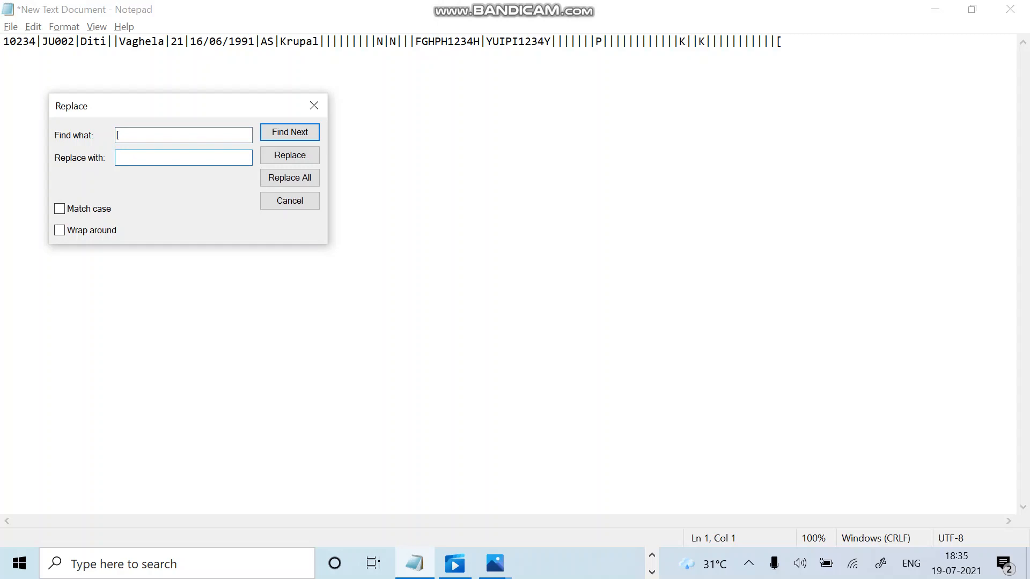
left_click(289, 177)
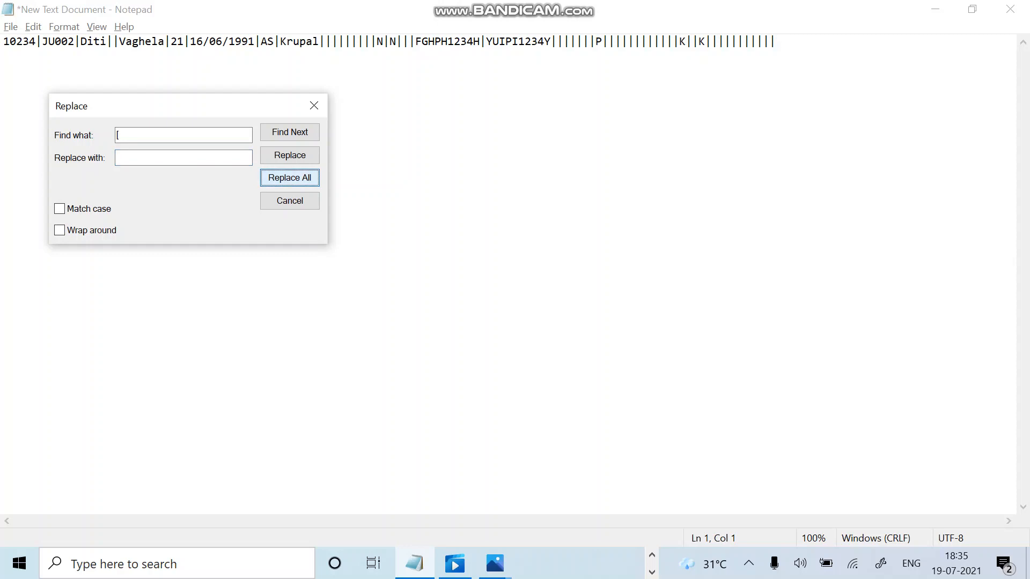
left_click(314, 106)
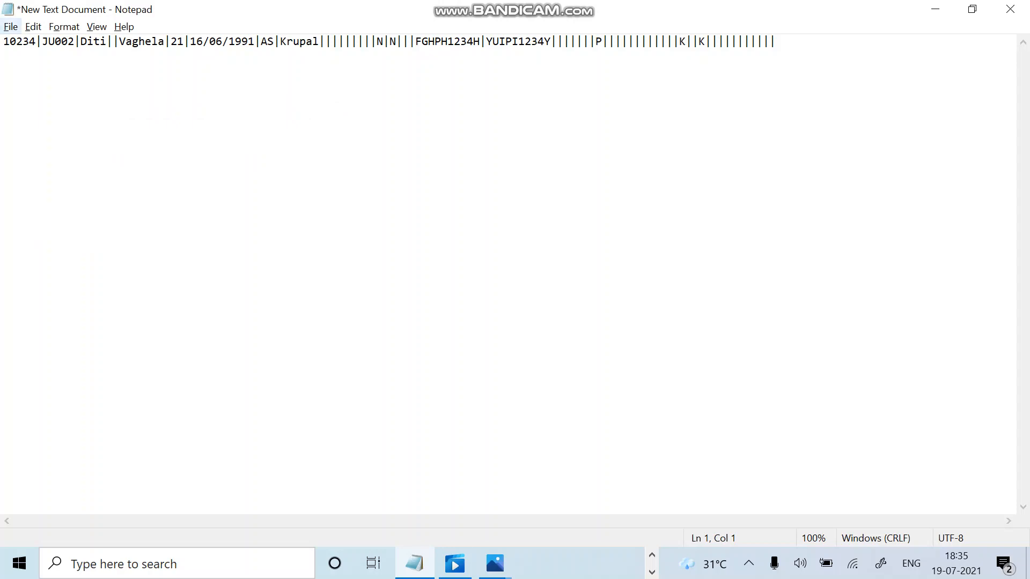
left_click(11, 26)
Save the pipe-delimited record as Mod1.txt in Bulk Upload Files, overwriting the existing file.
left_click(43, 111)
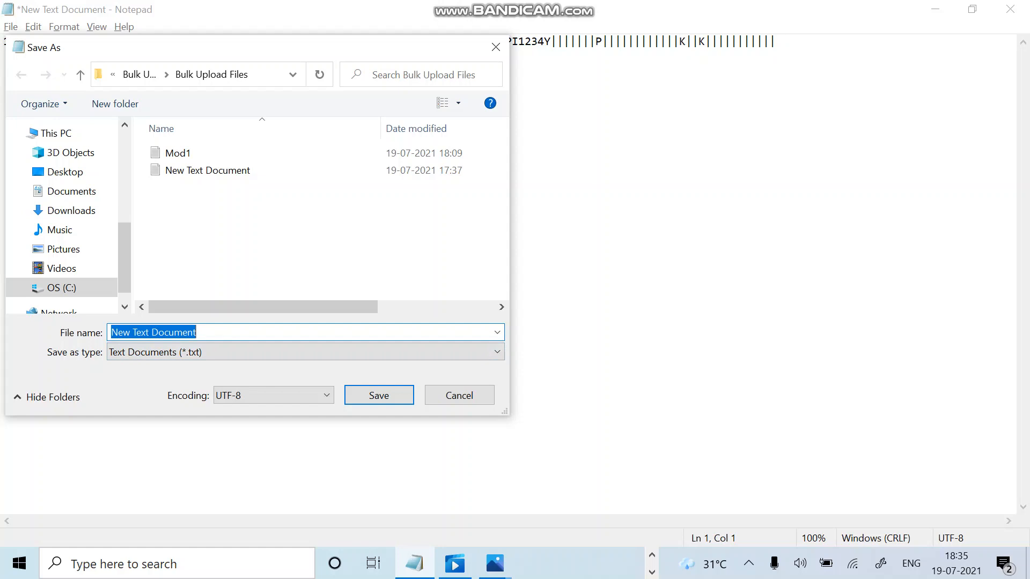
left_click(207, 332)
left_click(179, 154)
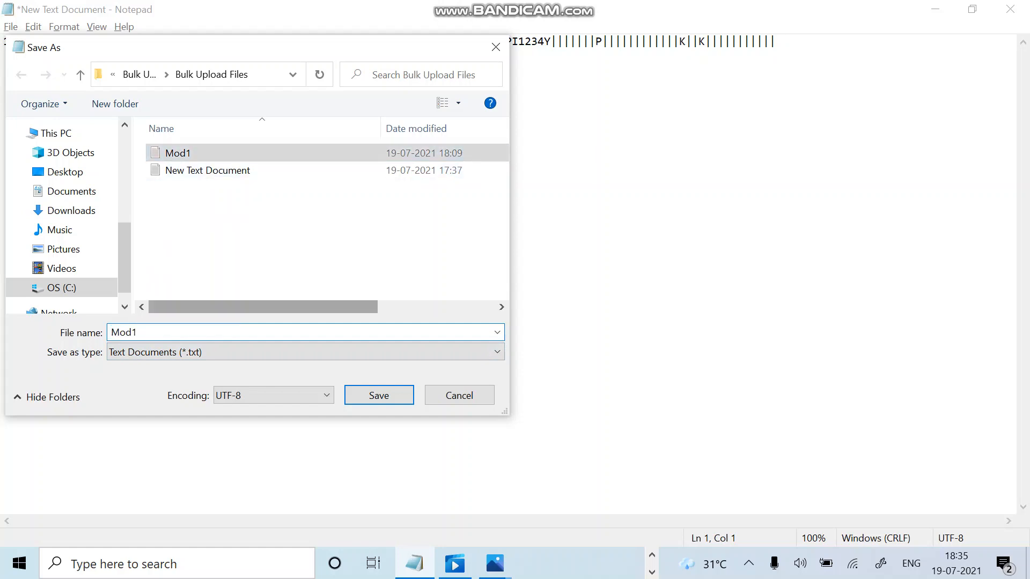
left_click(378, 396)
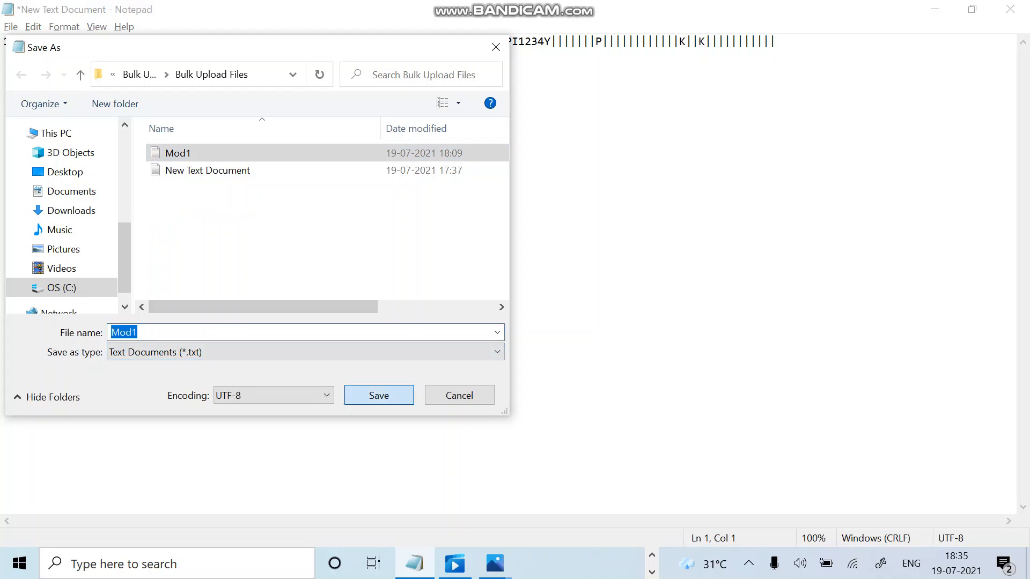
key("Return")
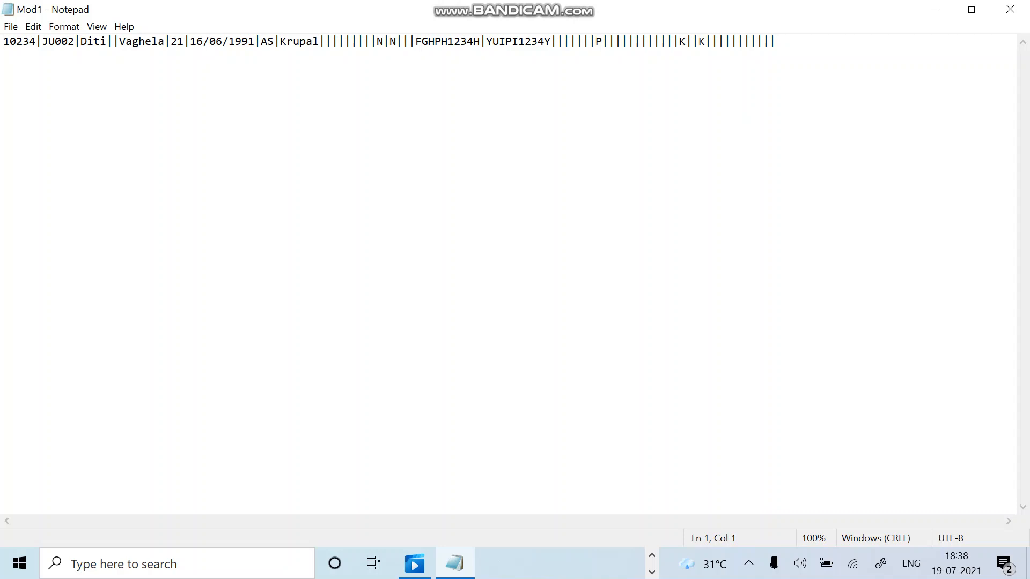
key("alt+Tab")
key("alt+Tab")
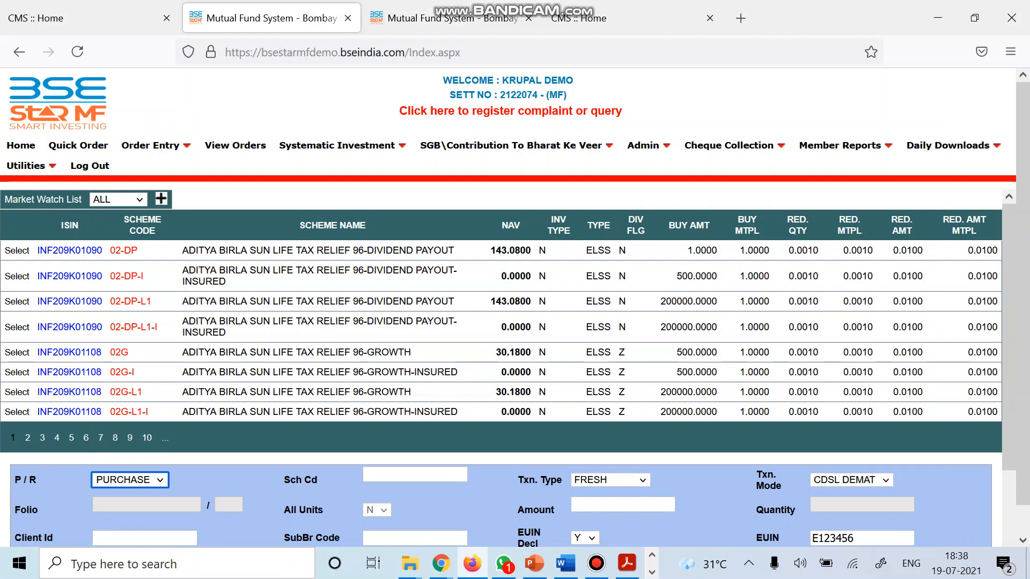
Upload Mod1.txt on Client Master Upload with client type MODIFY – EXCHANGE.
mouse_move(648, 146)
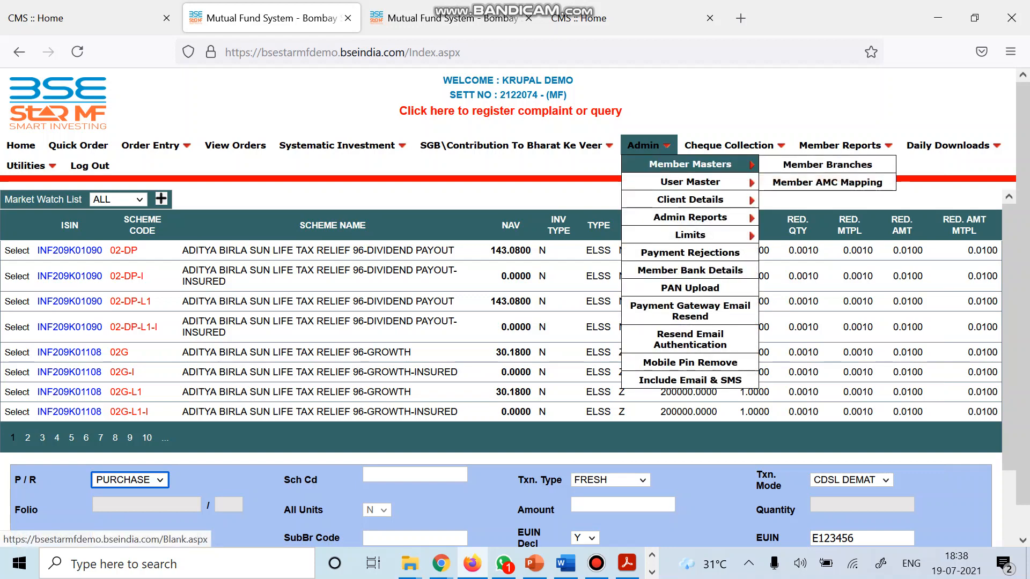
mouse_move(690, 200)
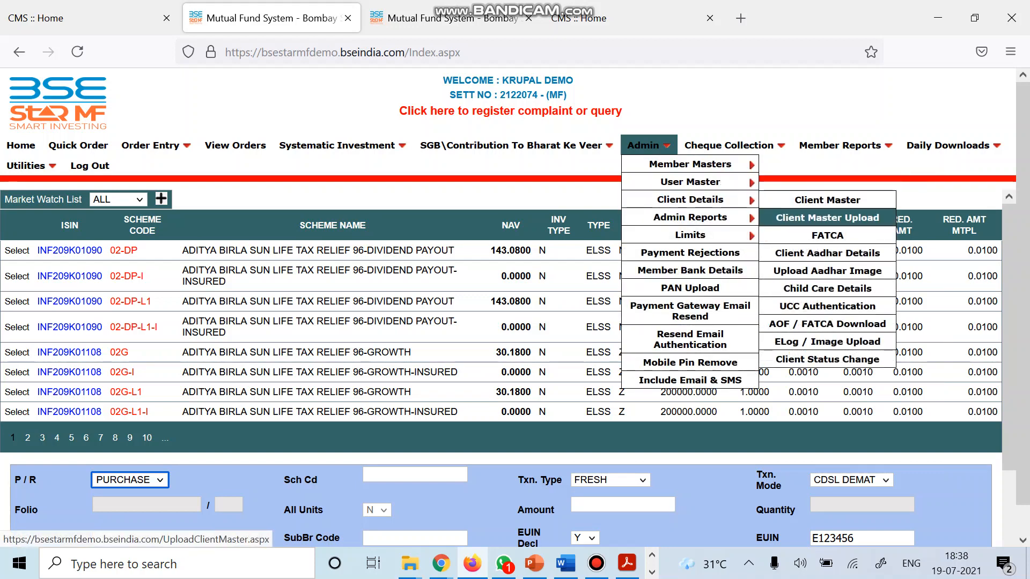
left_click(827, 218)
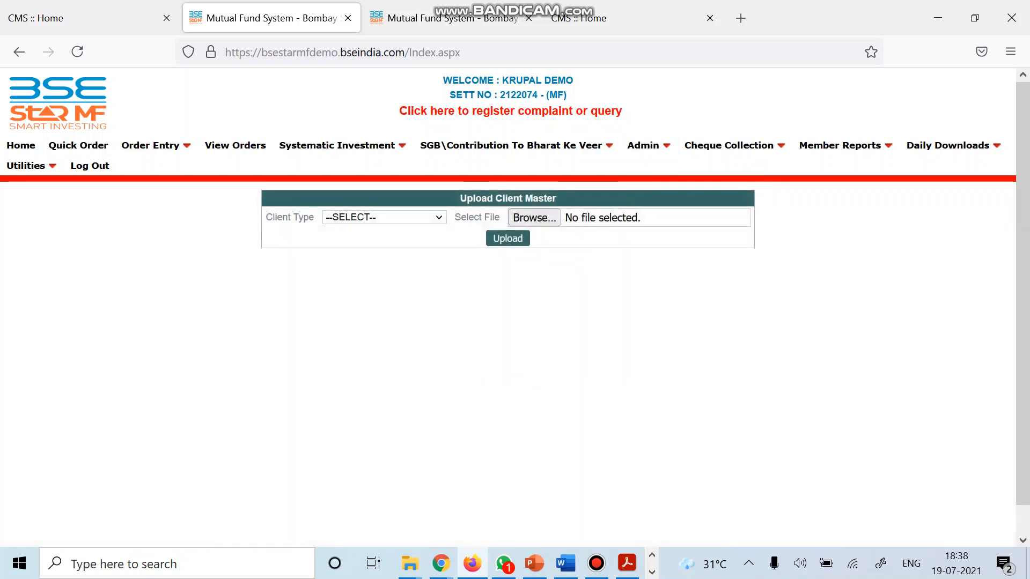
left_click(384, 217)
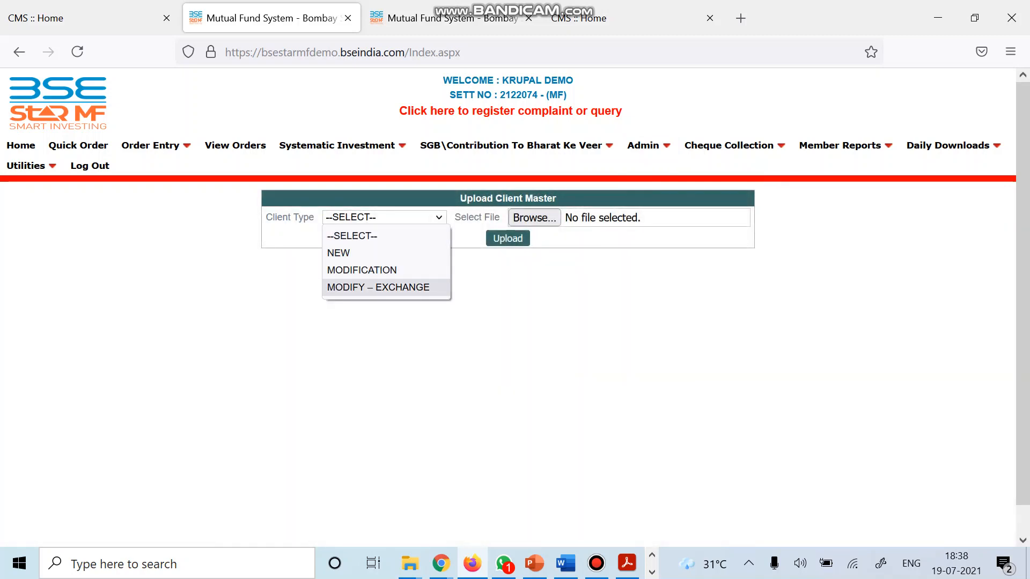
left_click(378, 287)
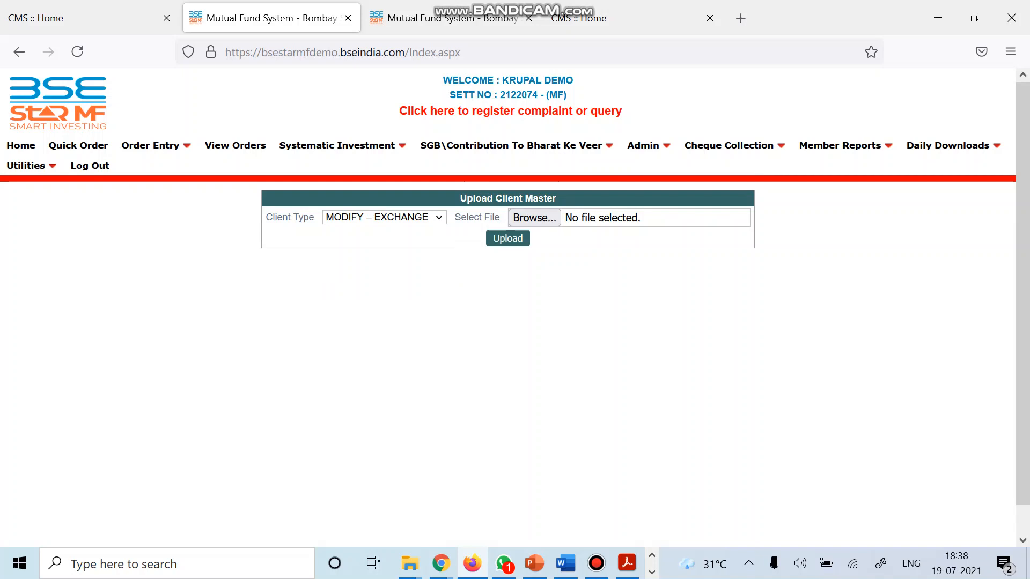
left_click(534, 218)
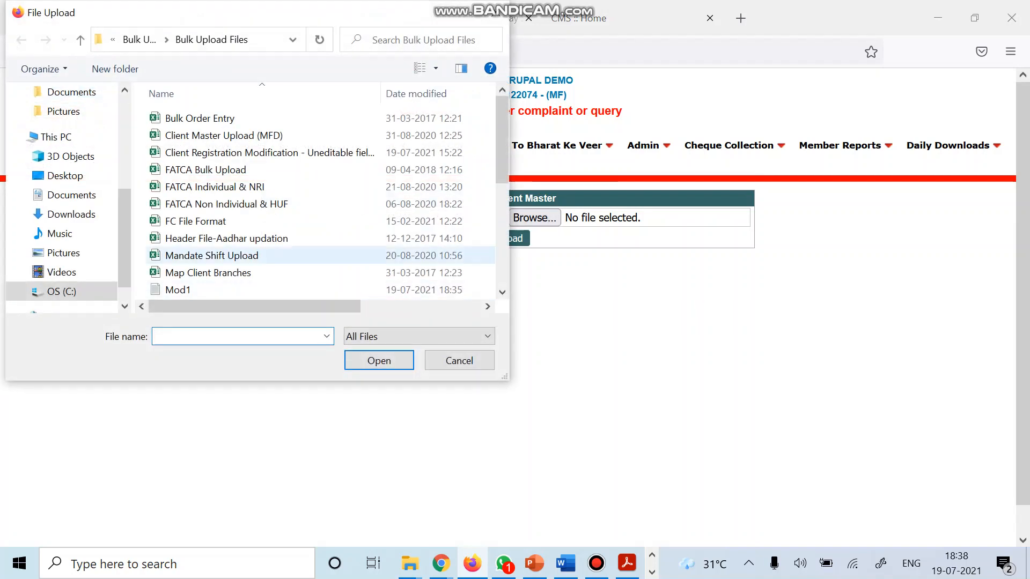
left_click(214, 289)
left_click(379, 361)
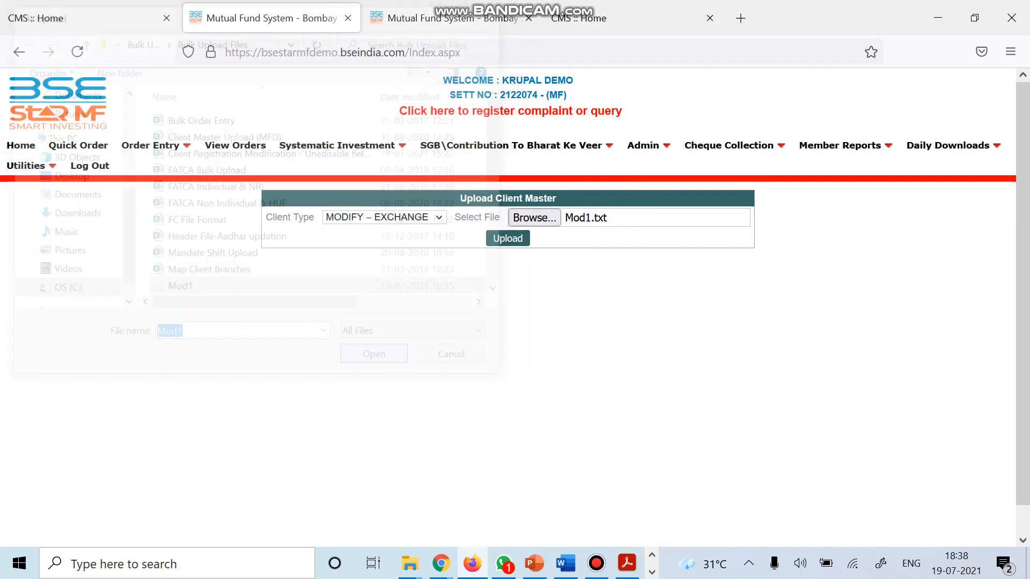
left_click(507, 238)
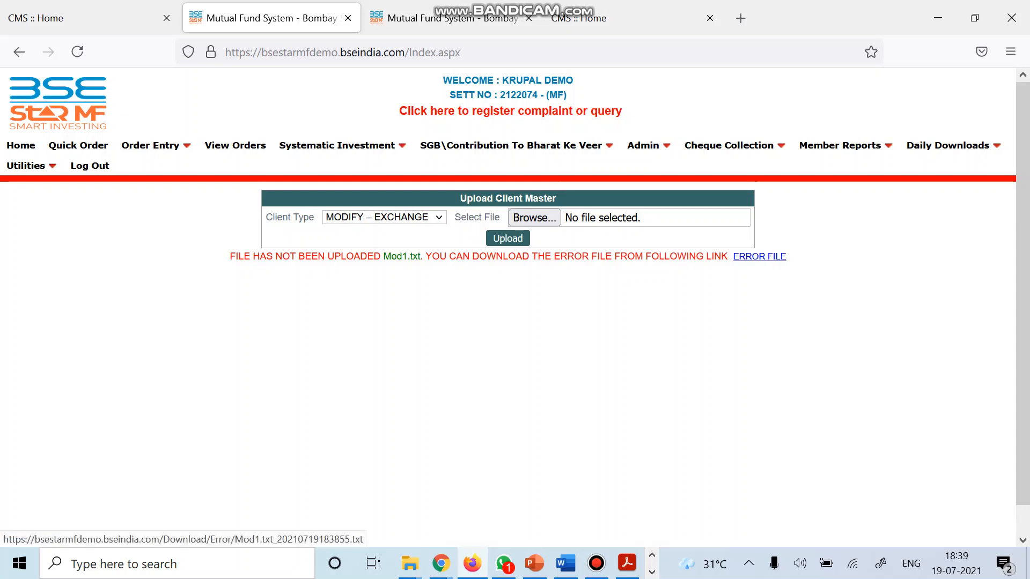
View the Mod1.txt error file, then go to the ELog / Image Upload page.
left_click(759, 257)
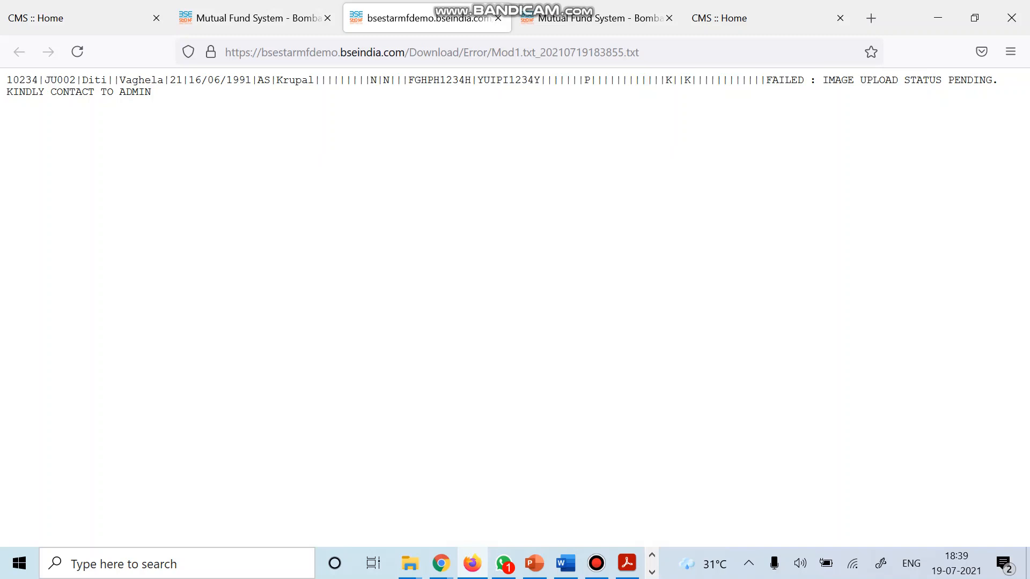
left_click(259, 19)
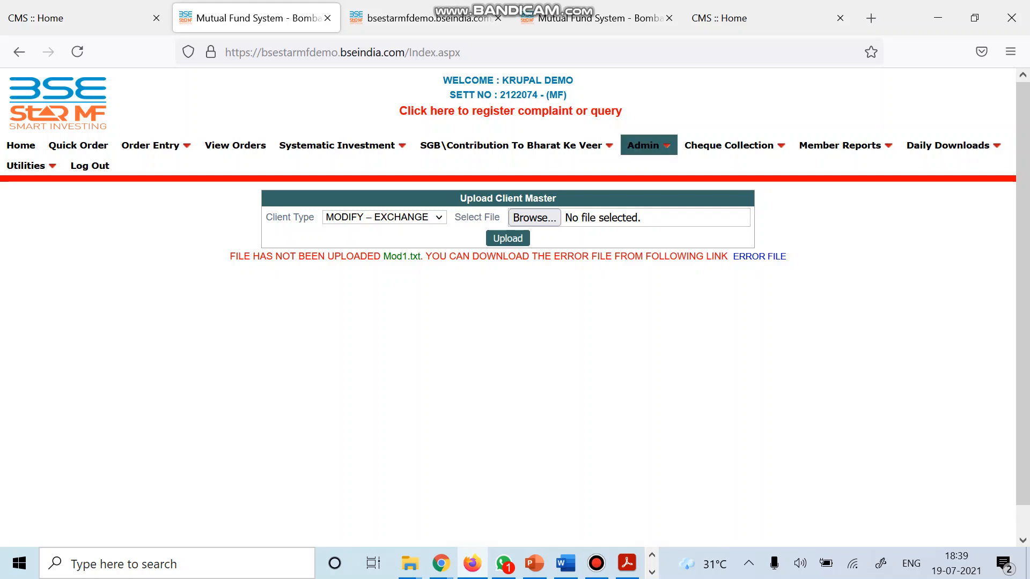
mouse_move(648, 145)
mouse_move(690, 200)
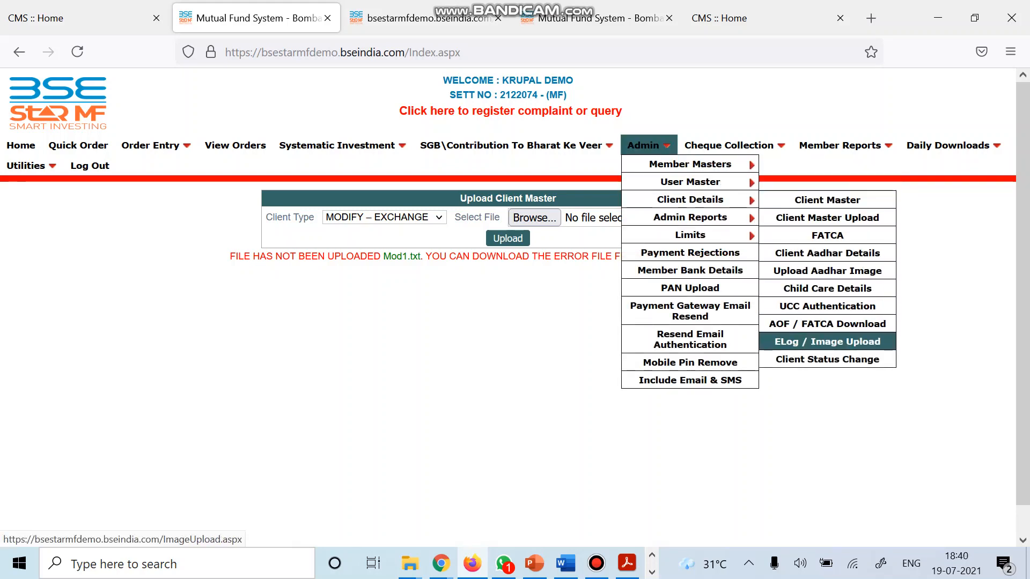
left_click(827, 342)
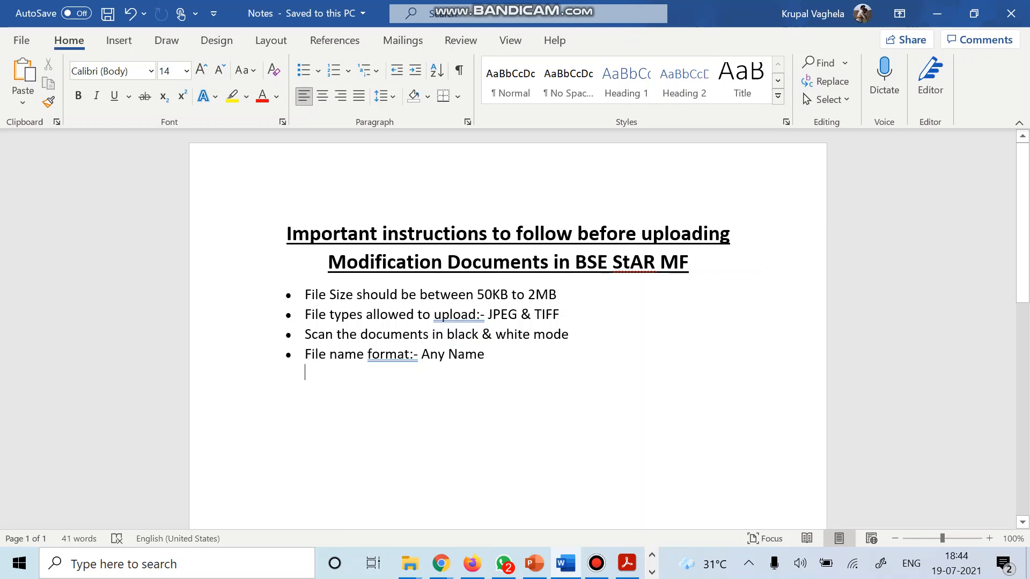
left_click(357, 314)
left_click(358, 334)
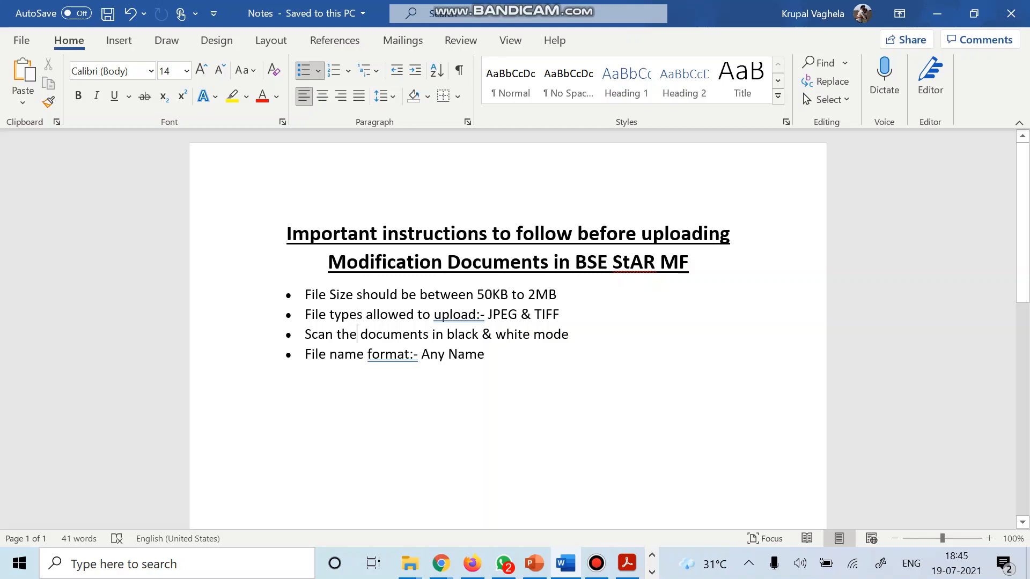
left_click(337, 354)
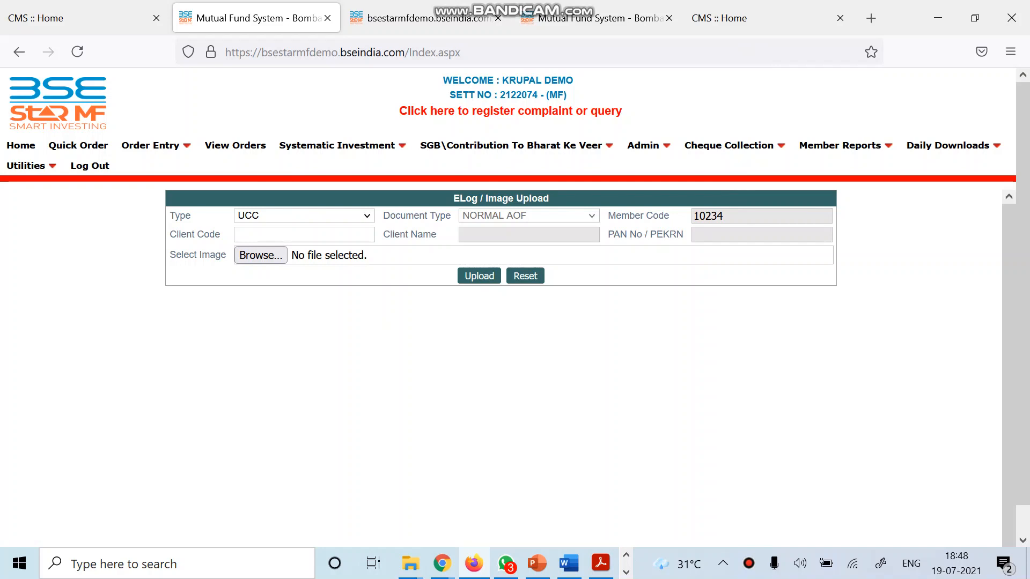
Set the upload type to UCC MODIFICATION and enter the client code.
key("alt+Down")
key("Down")
key("Down")
key("Down")
key("Down")
key("Down")
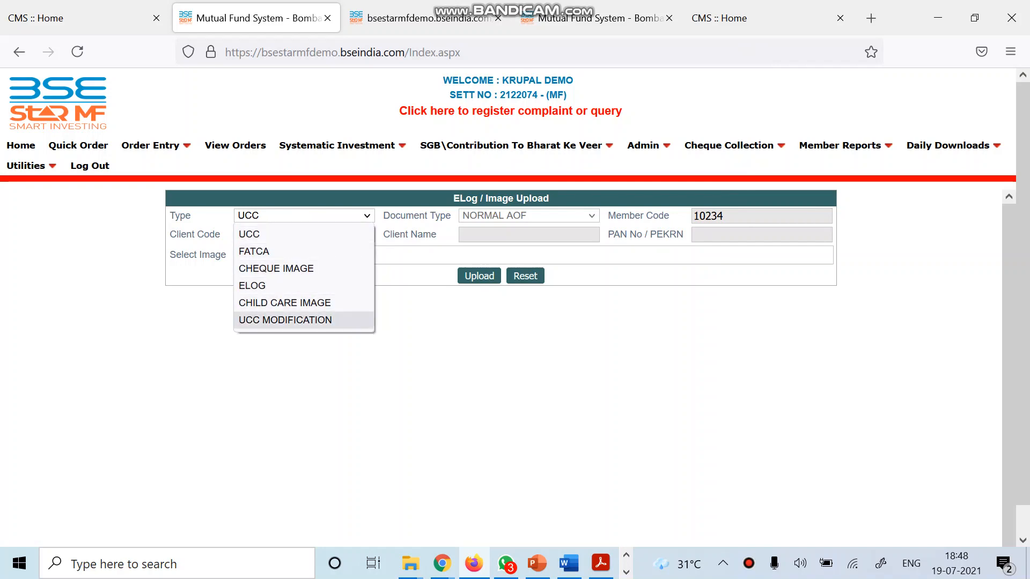
key("Return")
key("Tab")
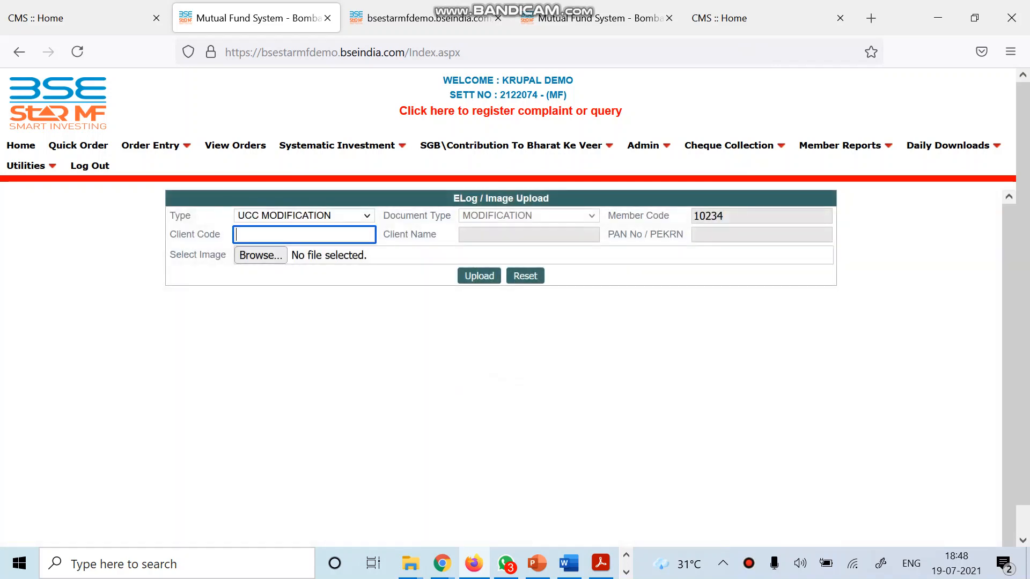
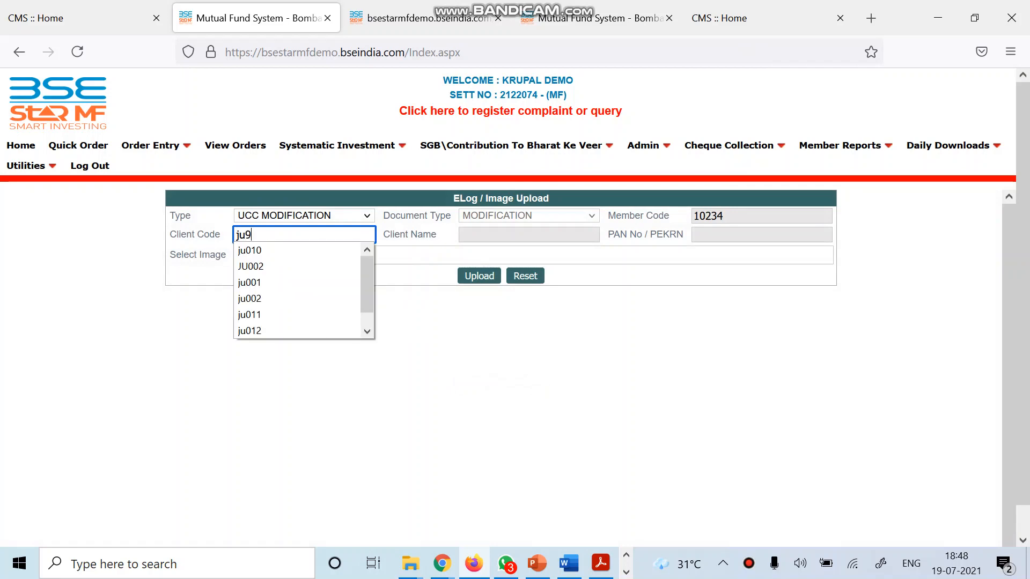
key("Tab")
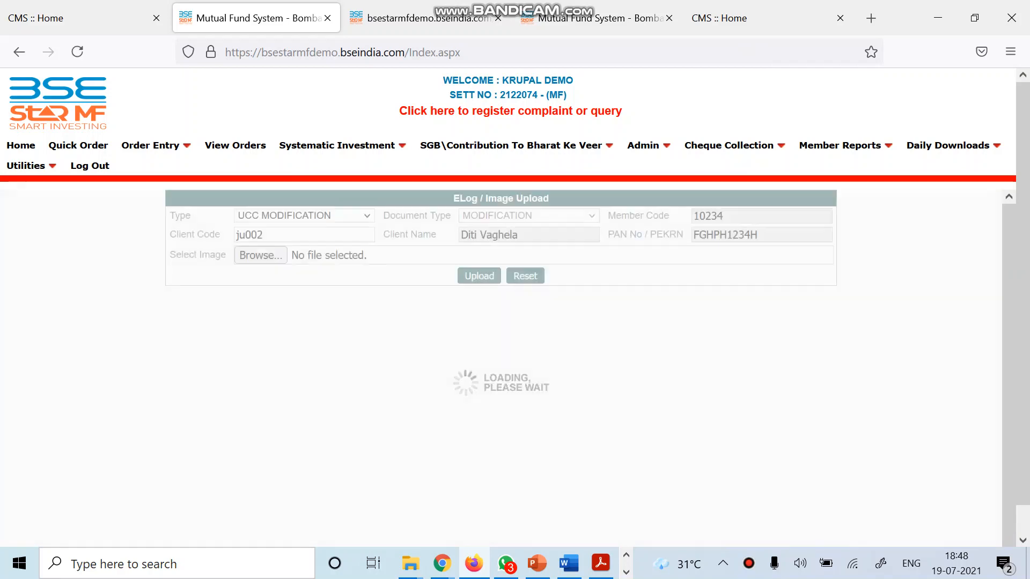
Upload PAN.jpg from the Desktop as the client's image and acknowledge the saved confirmation.
key("space")
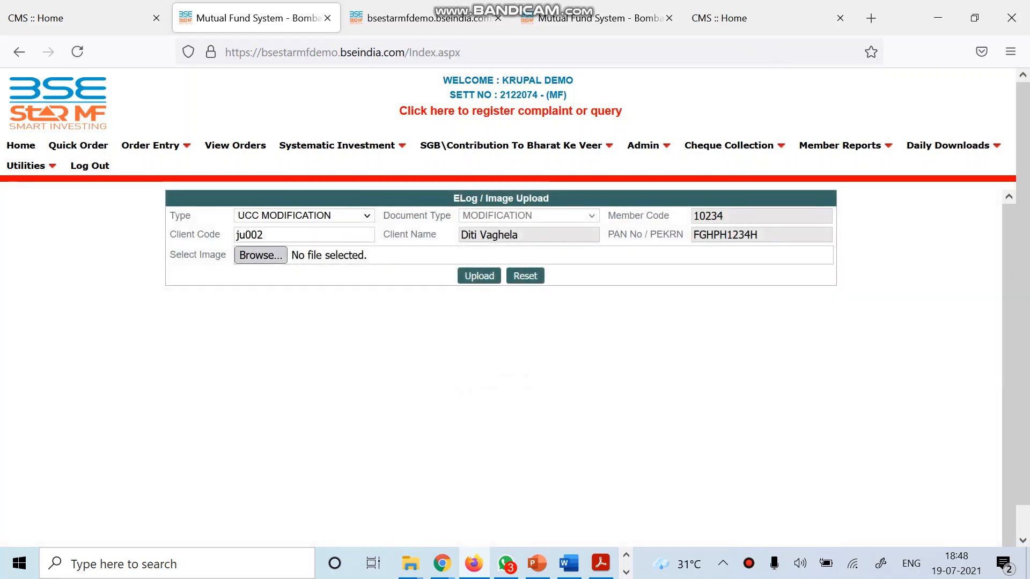
left_click(65, 176)
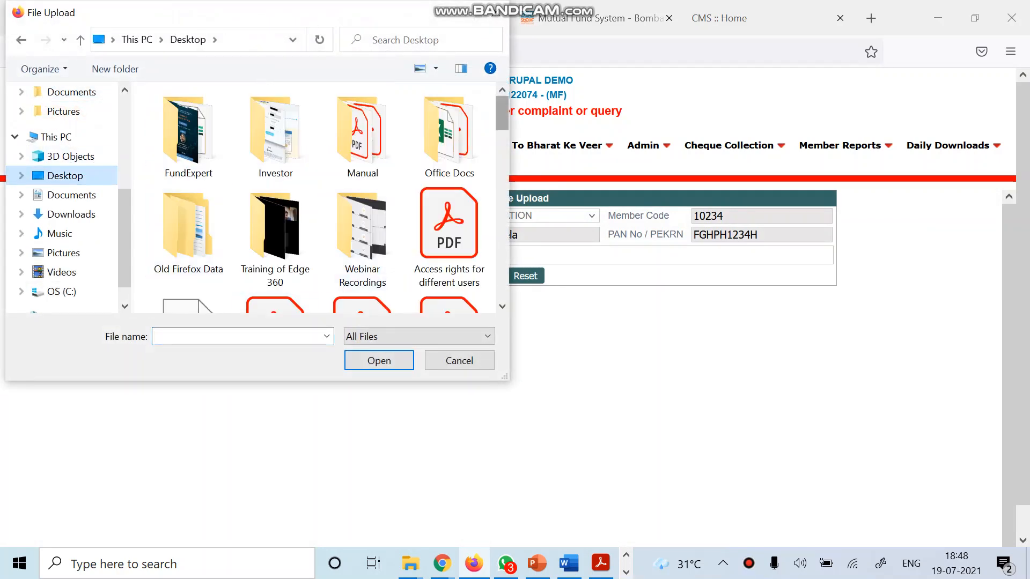
left_click(236, 336)
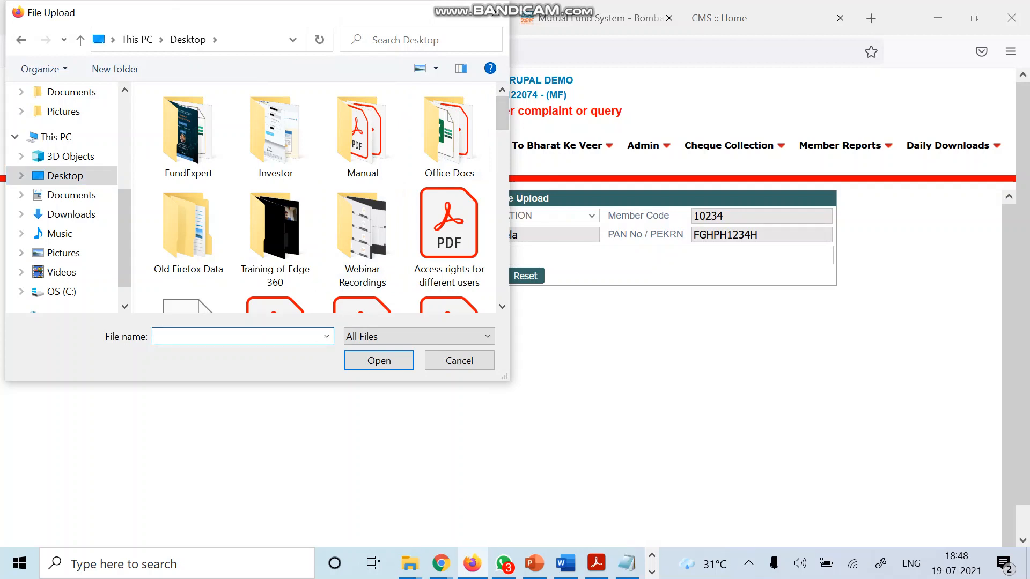
type("pan")
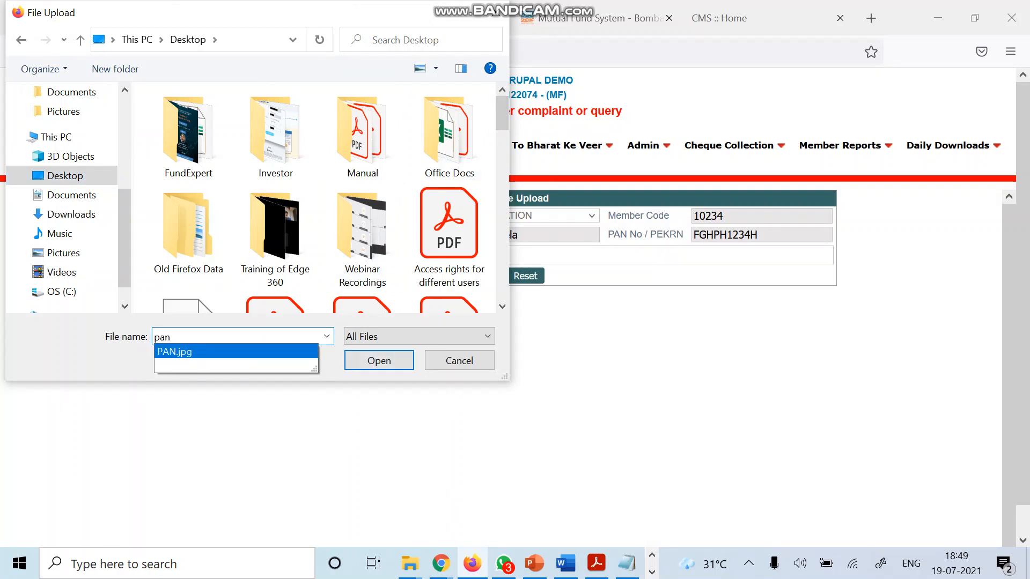
key("Return")
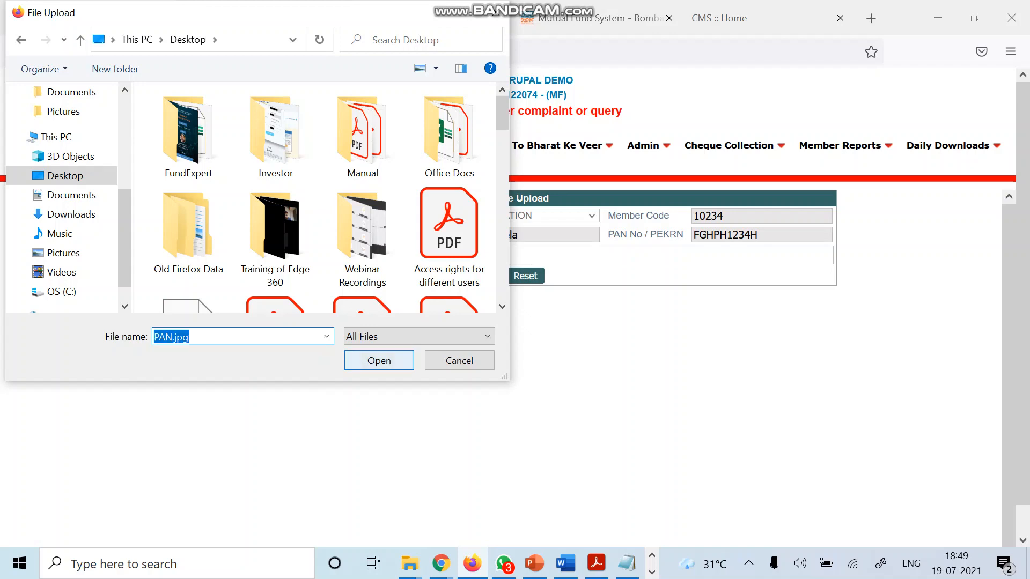
key("Return")
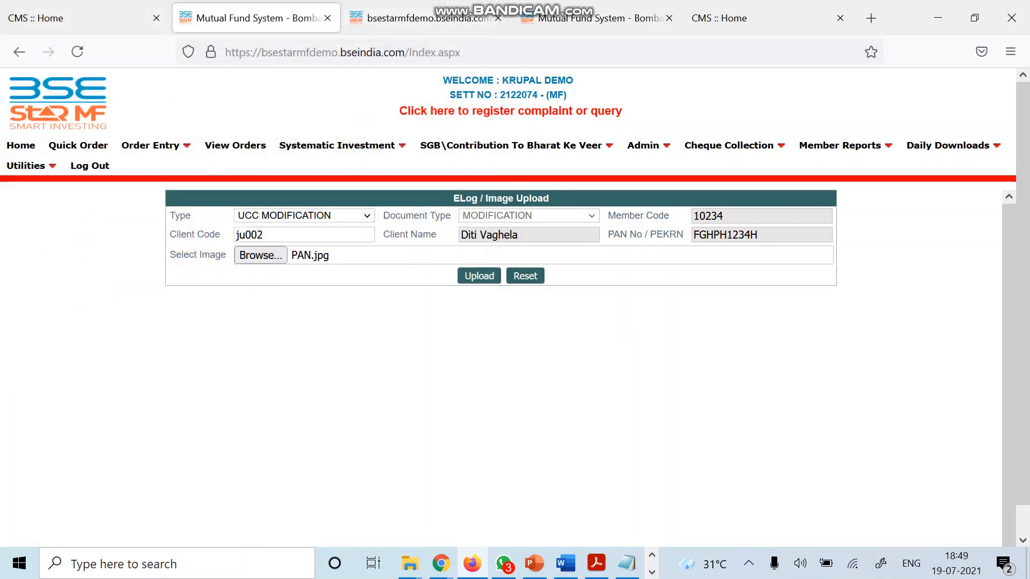
left_click(479, 276)
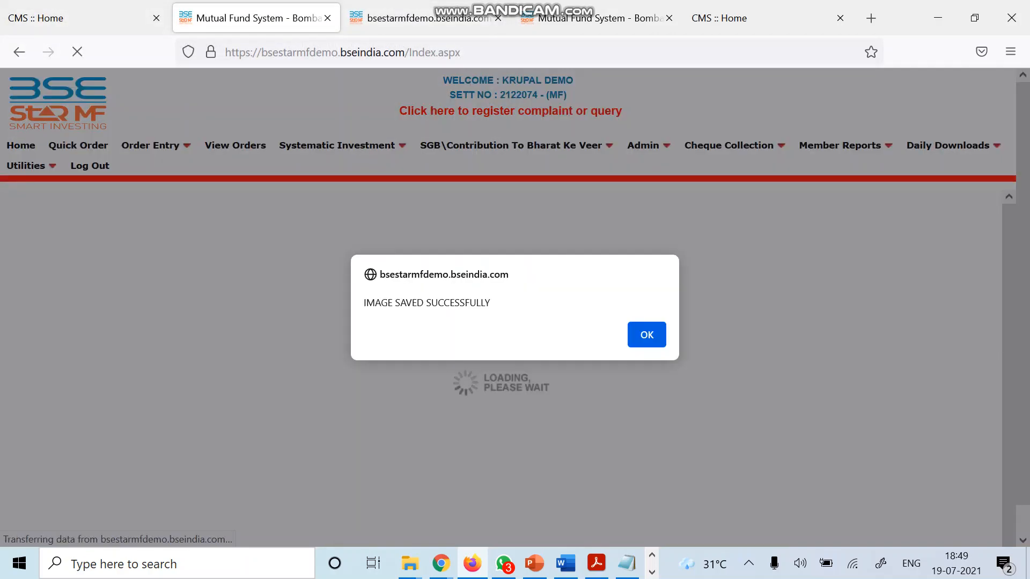
key("Return")
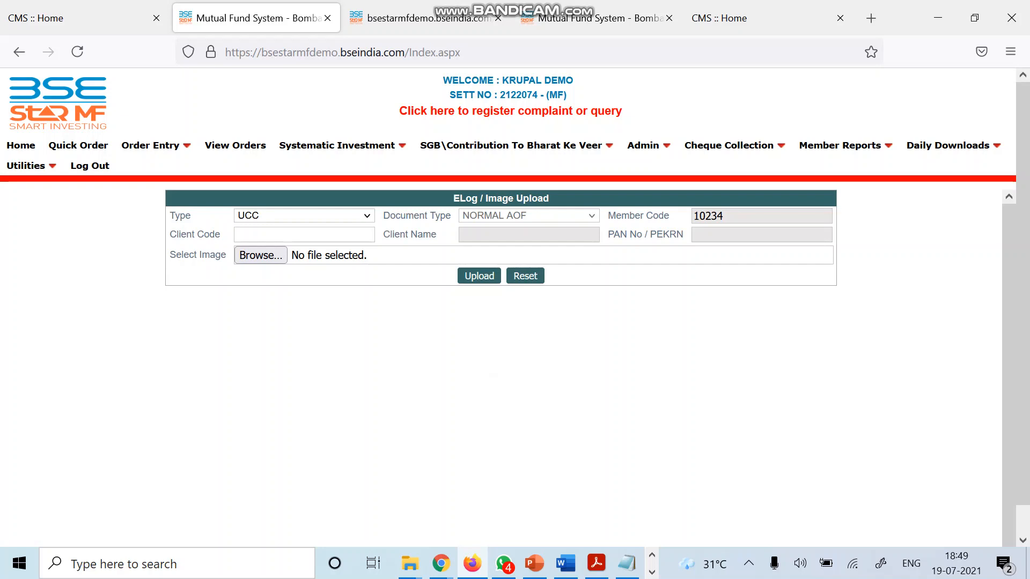
Run the Client Master Modify - Exchange verification report for today's modifications.
mouse_move(648, 145)
mouse_move(690, 218)
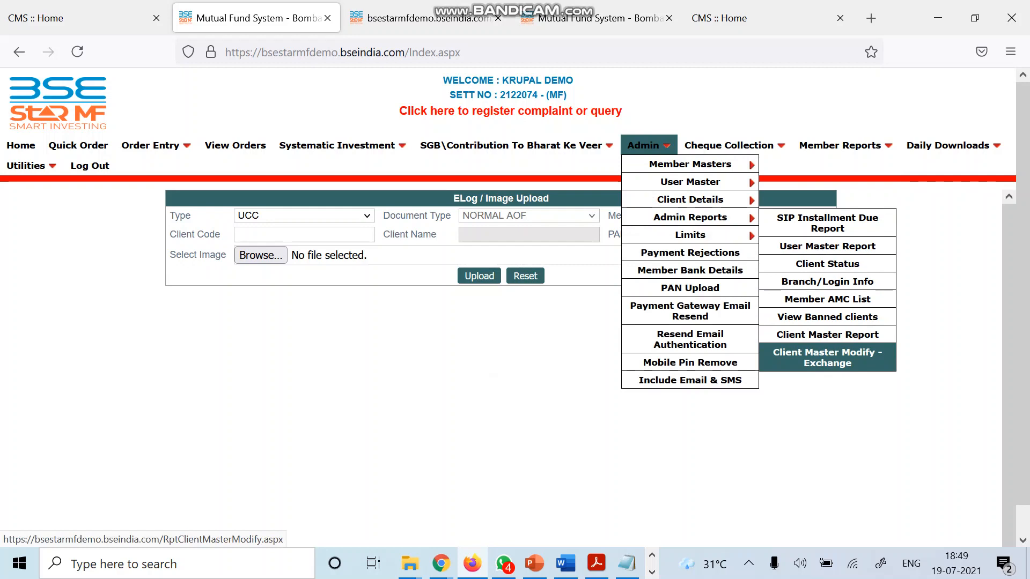
left_click(828, 358)
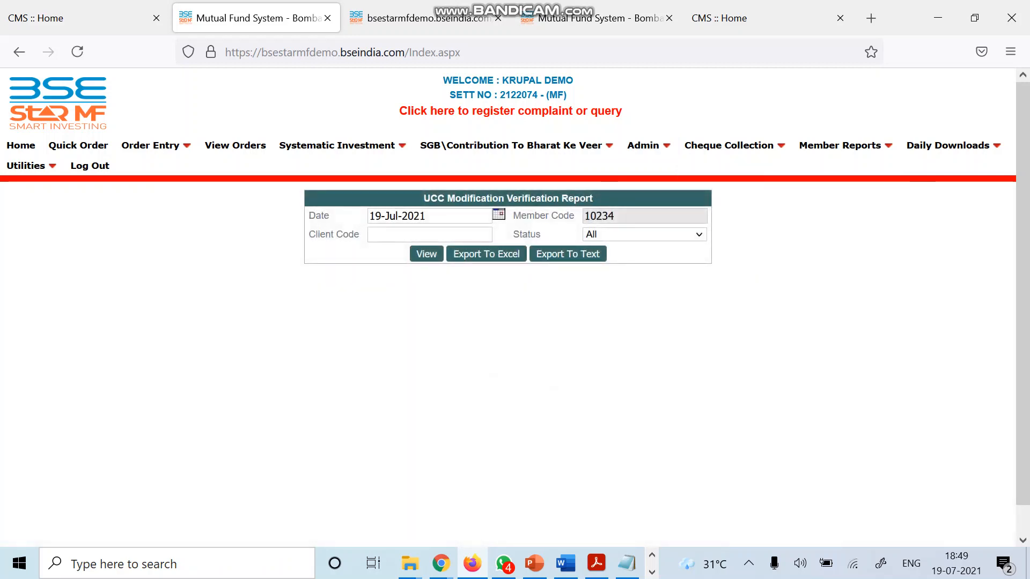
left_click(430, 235)
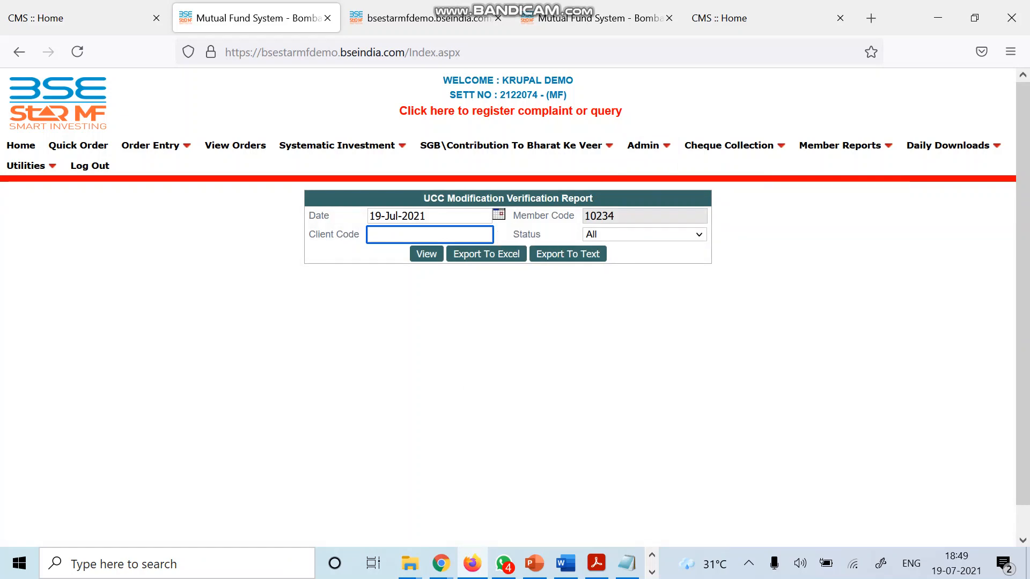
key("Return")
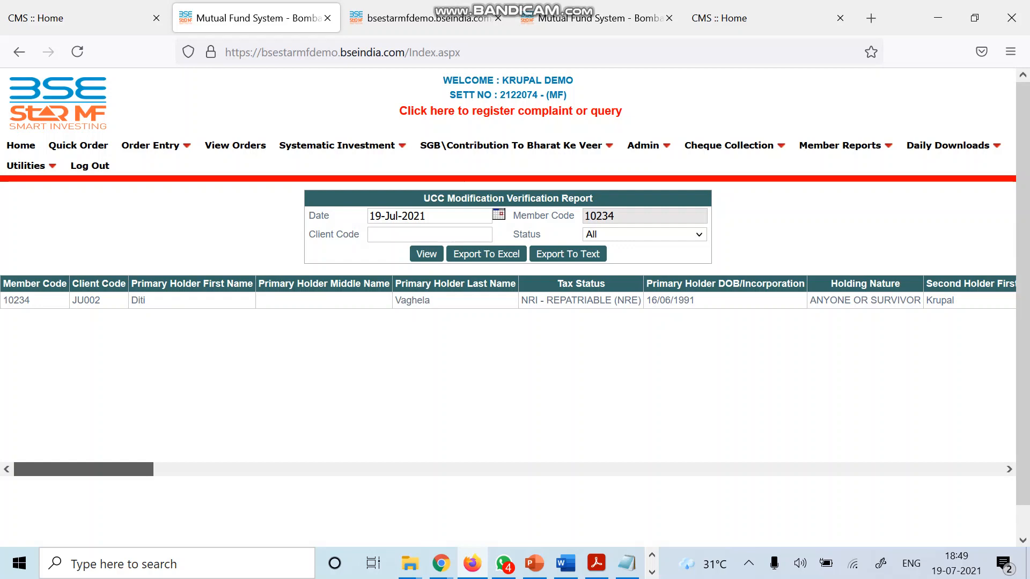
Scroll the report right to confirm the Modification Status reads Pending.
scroll(509, 376, "right", 1)
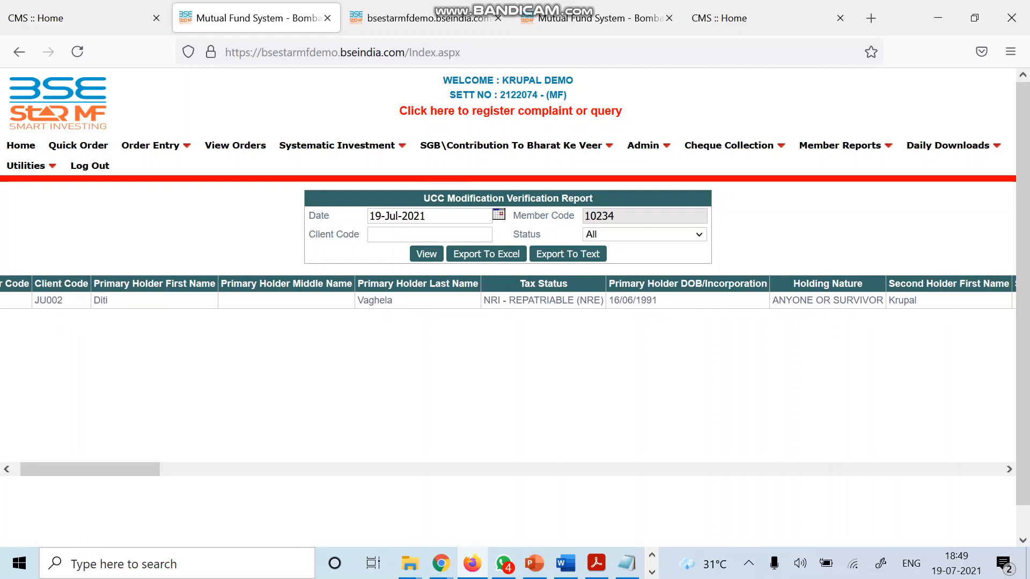
left_click_drag(90, 469, 932, 469)
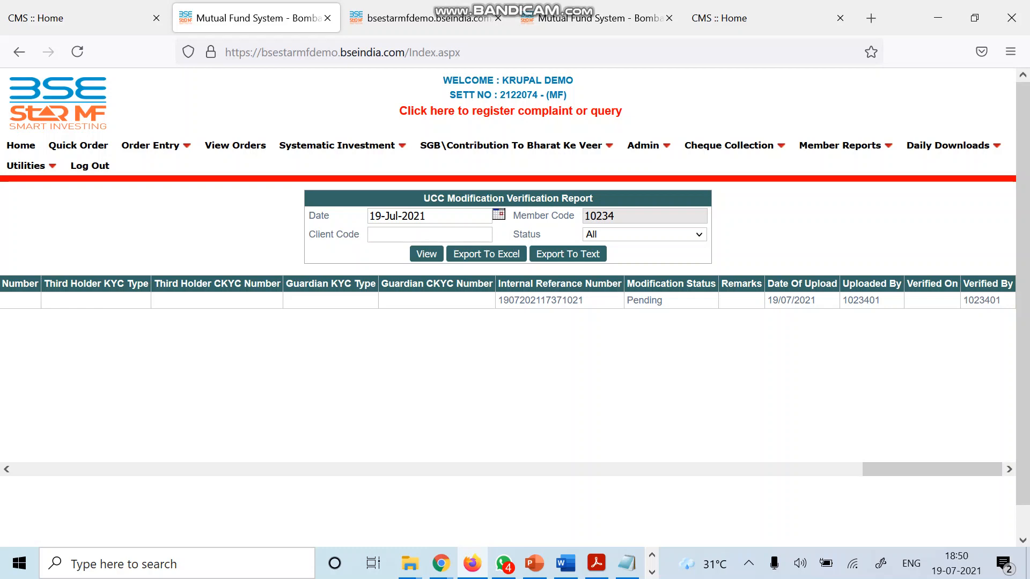
key("alt+Tab")
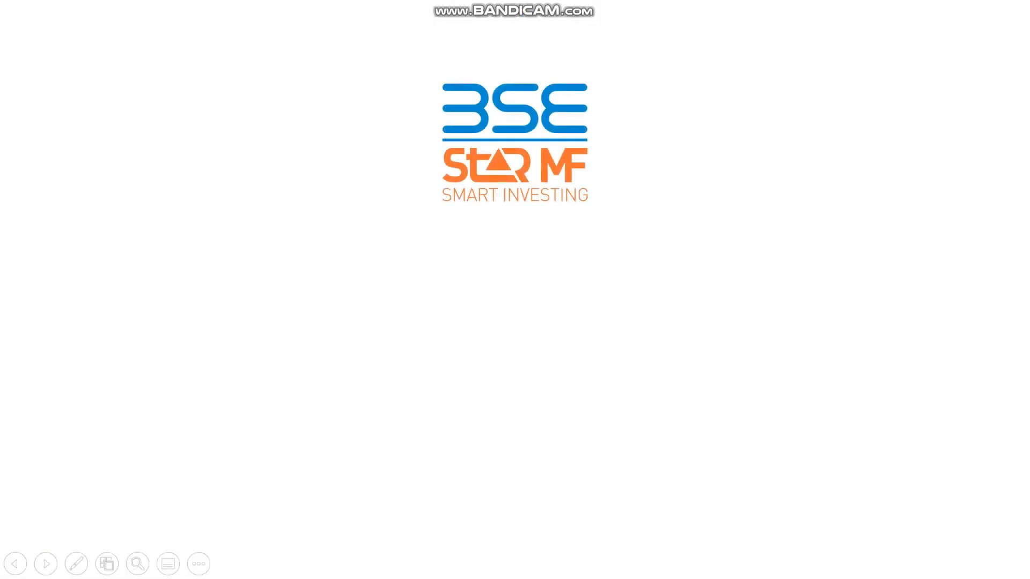